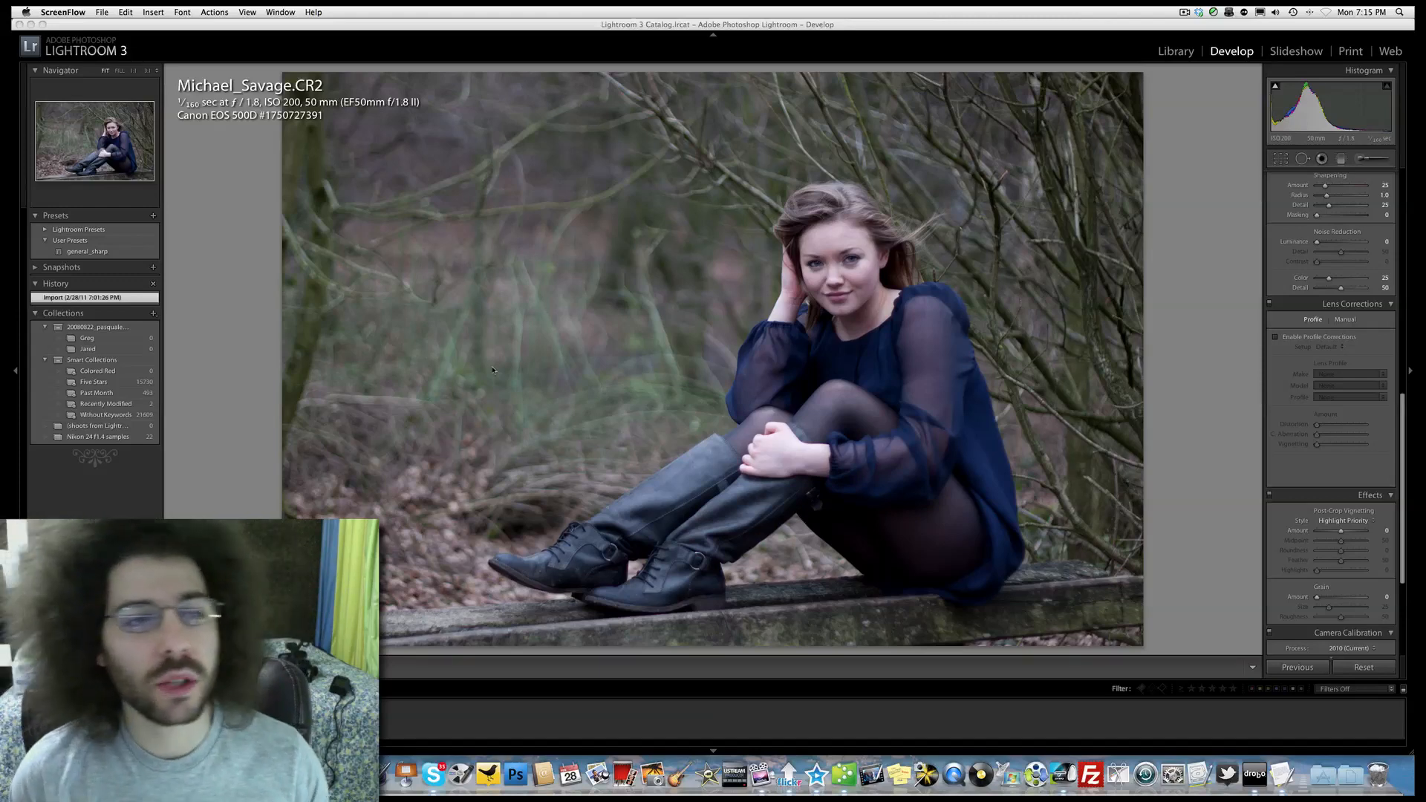
# - Examine the woman's face, hand, sleeves and boots at close zoom to judge focus and detail
pyautogui.click(790, 239)
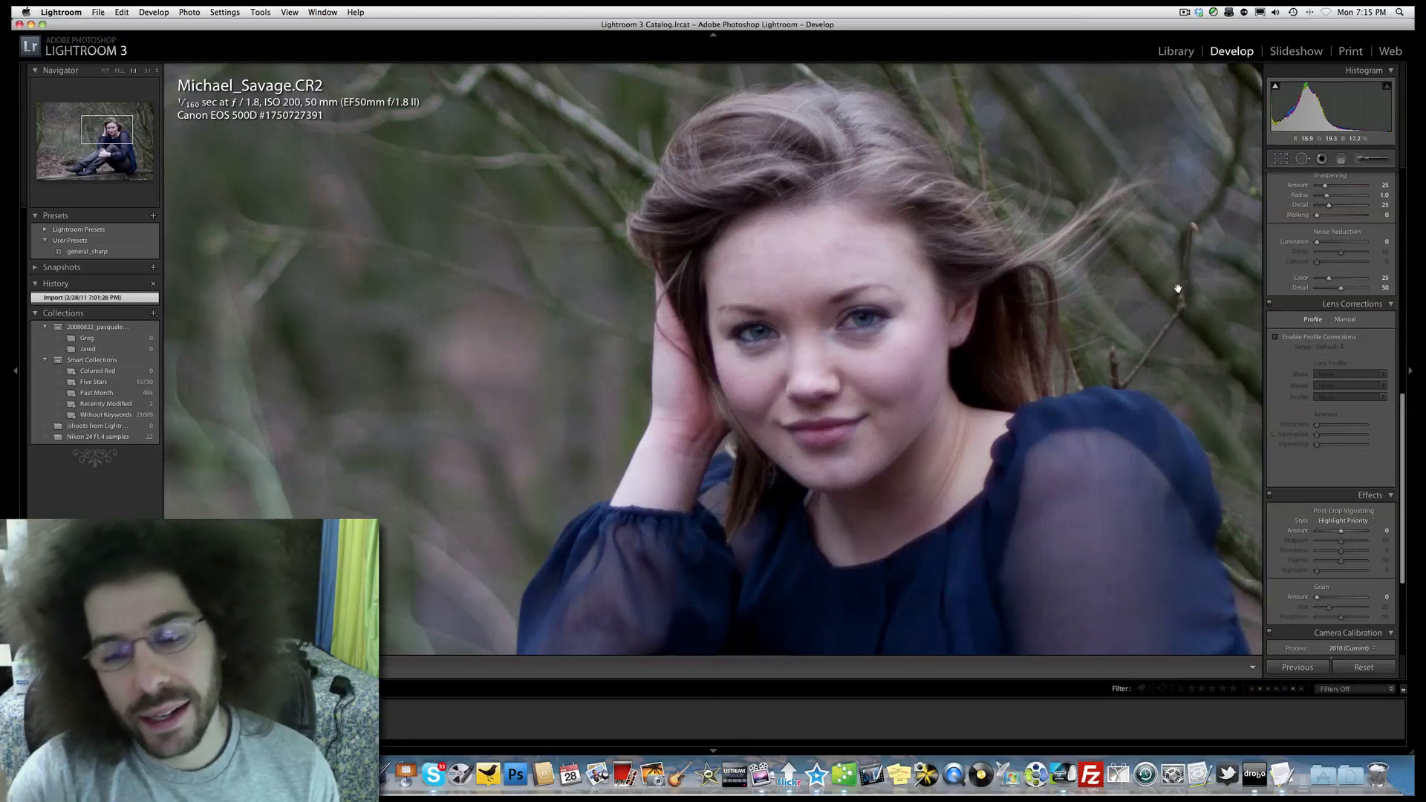
pyautogui.moveTo(575, 581); pyautogui.dragTo(713, 419)
pyautogui.moveTo(806, 449); pyautogui.dragTo(776, 341)
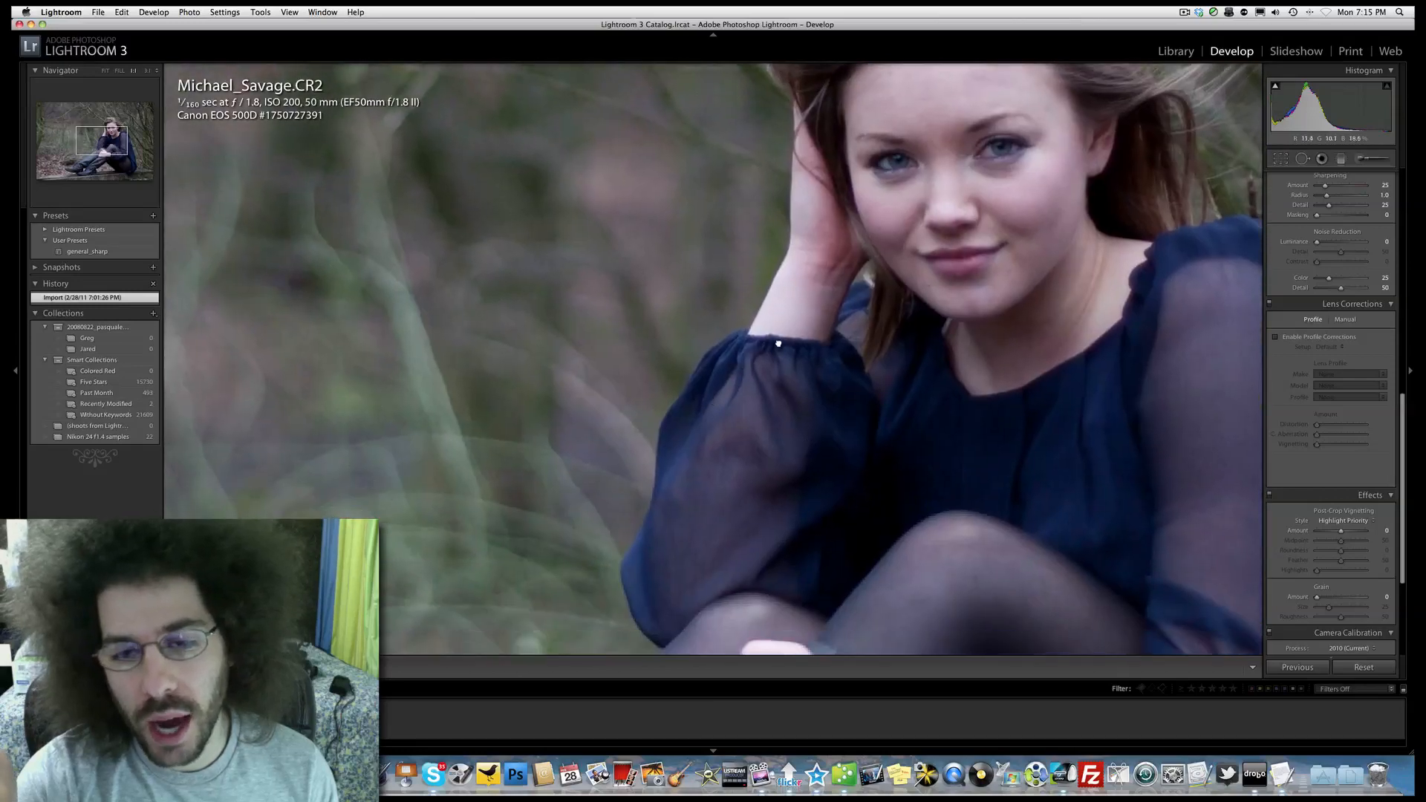
pyautogui.moveTo(863, 353); pyautogui.dragTo(659, 483)
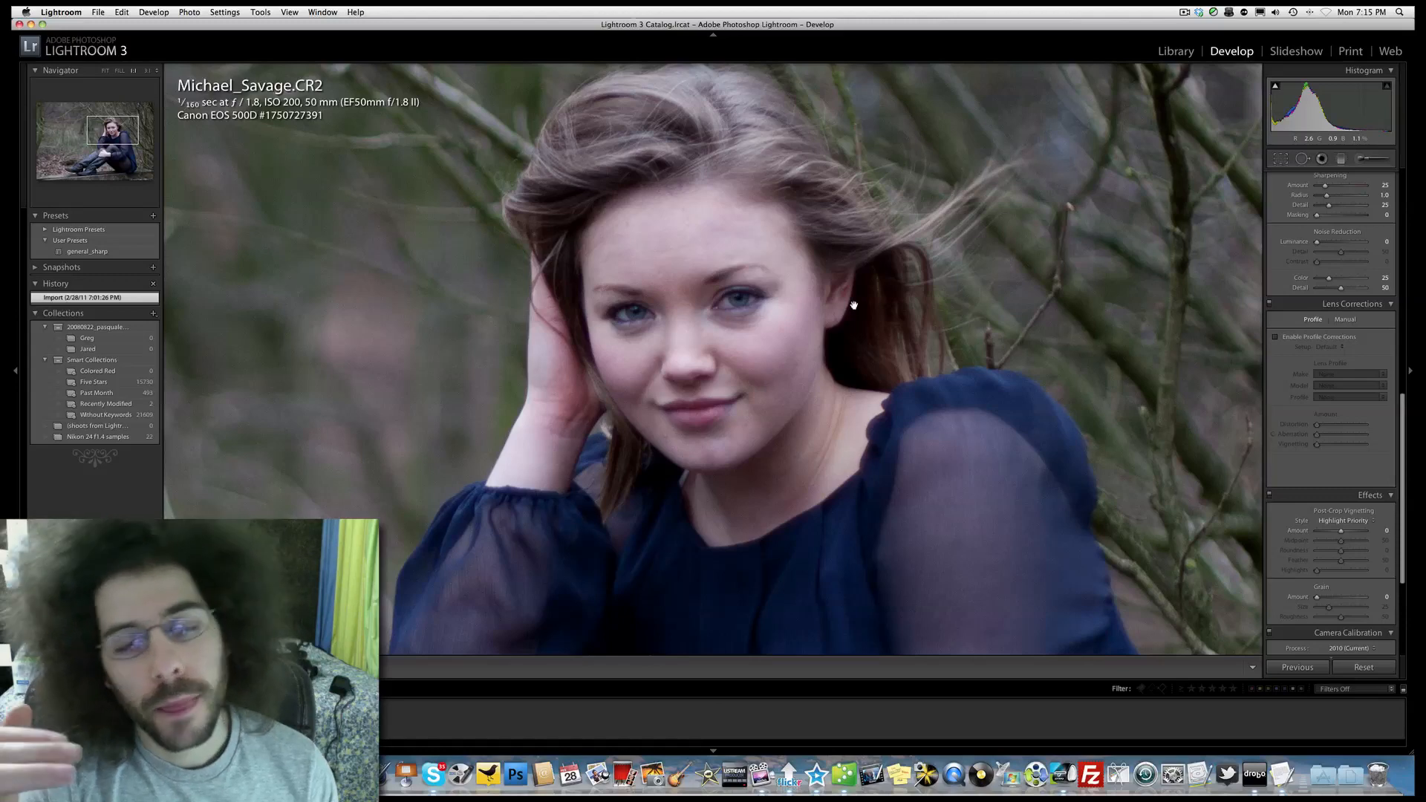
pyautogui.click(807, 298)
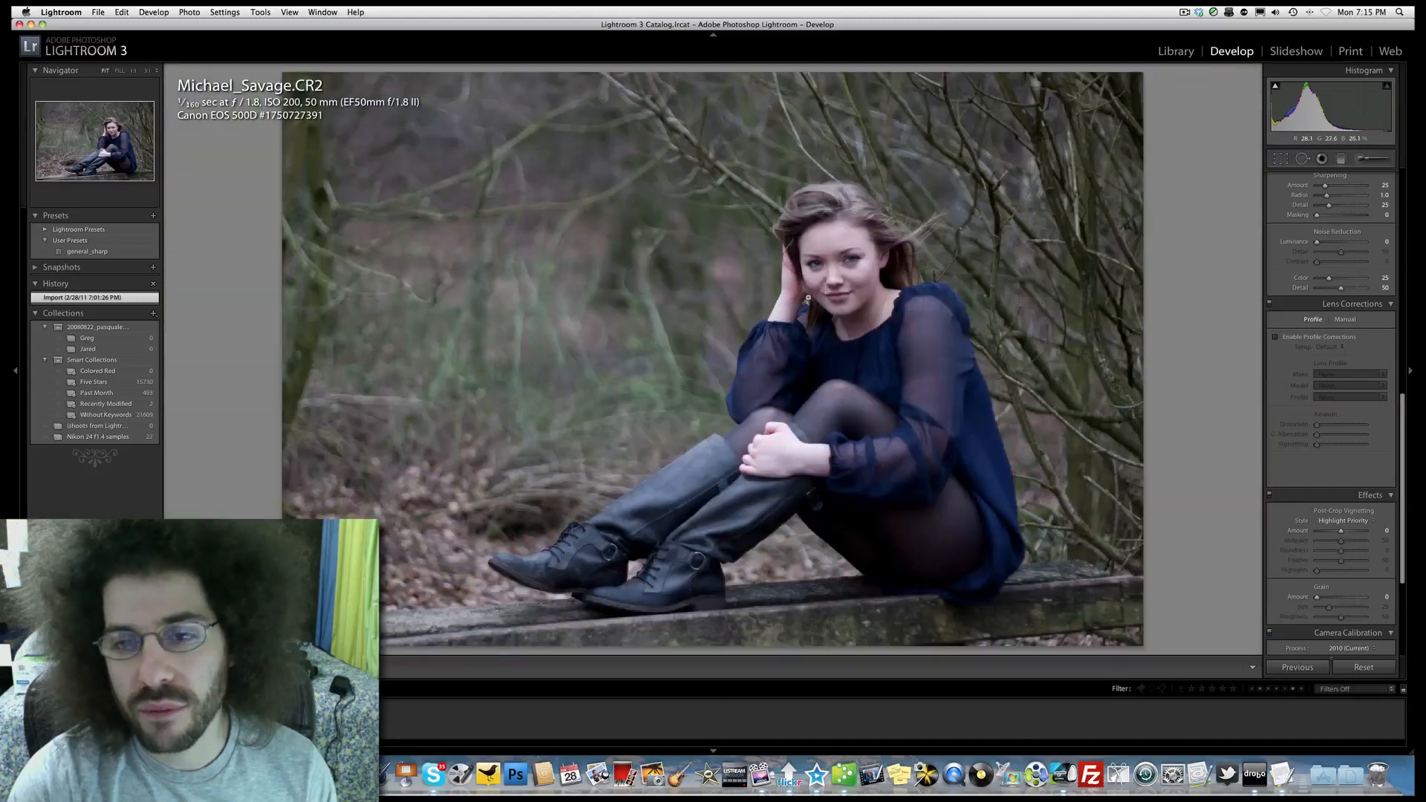
pyautogui.moveTo(768, 407); pyautogui.dragTo(778, 321)
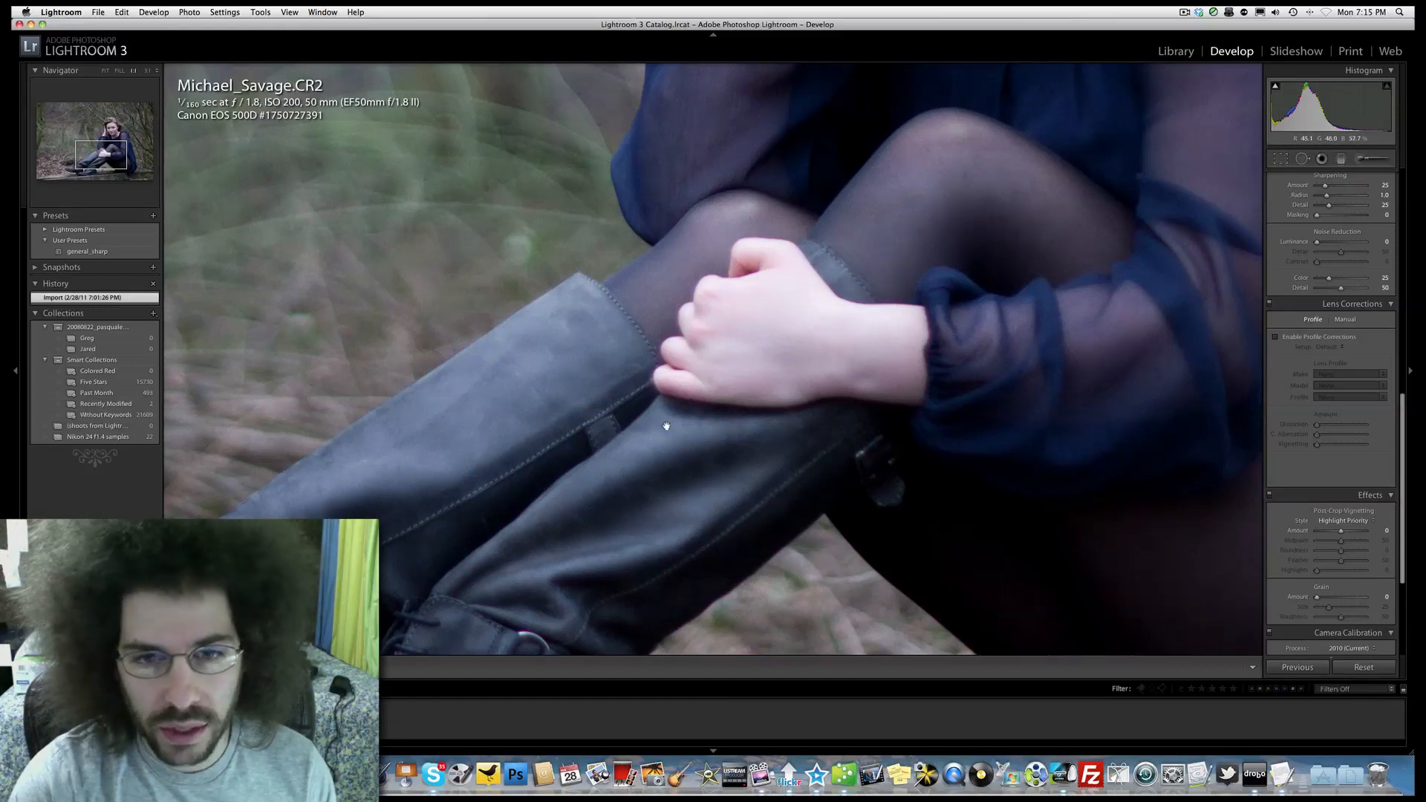
pyautogui.scroll(-5, 628, 435)
pyautogui.hscroll(-8, 628, 435)
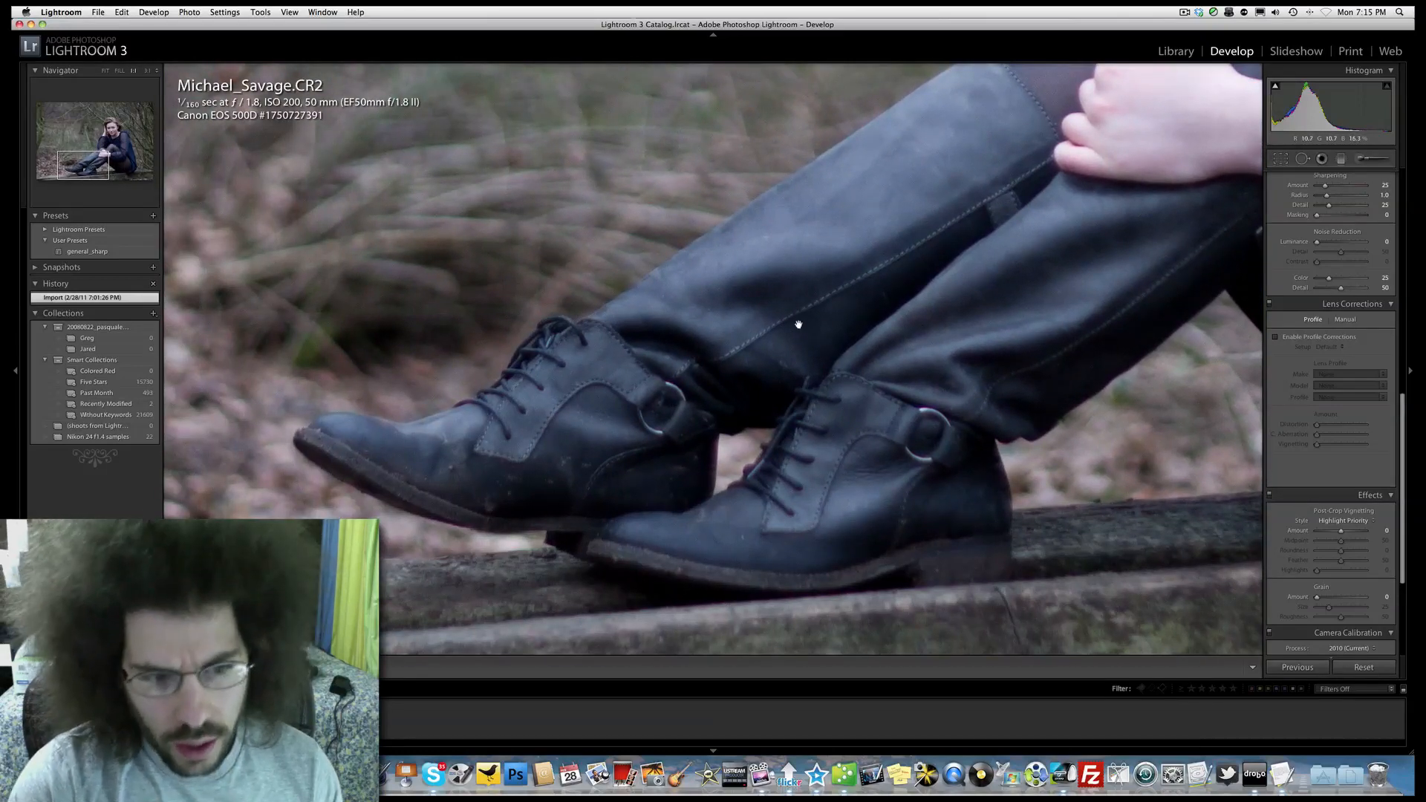
pyautogui.scroll(4, 795, 321)
pyautogui.hscroll(6, 795, 321)
pyautogui.scroll(10, 852, 239)
pyautogui.hscroll(4, 852, 239)
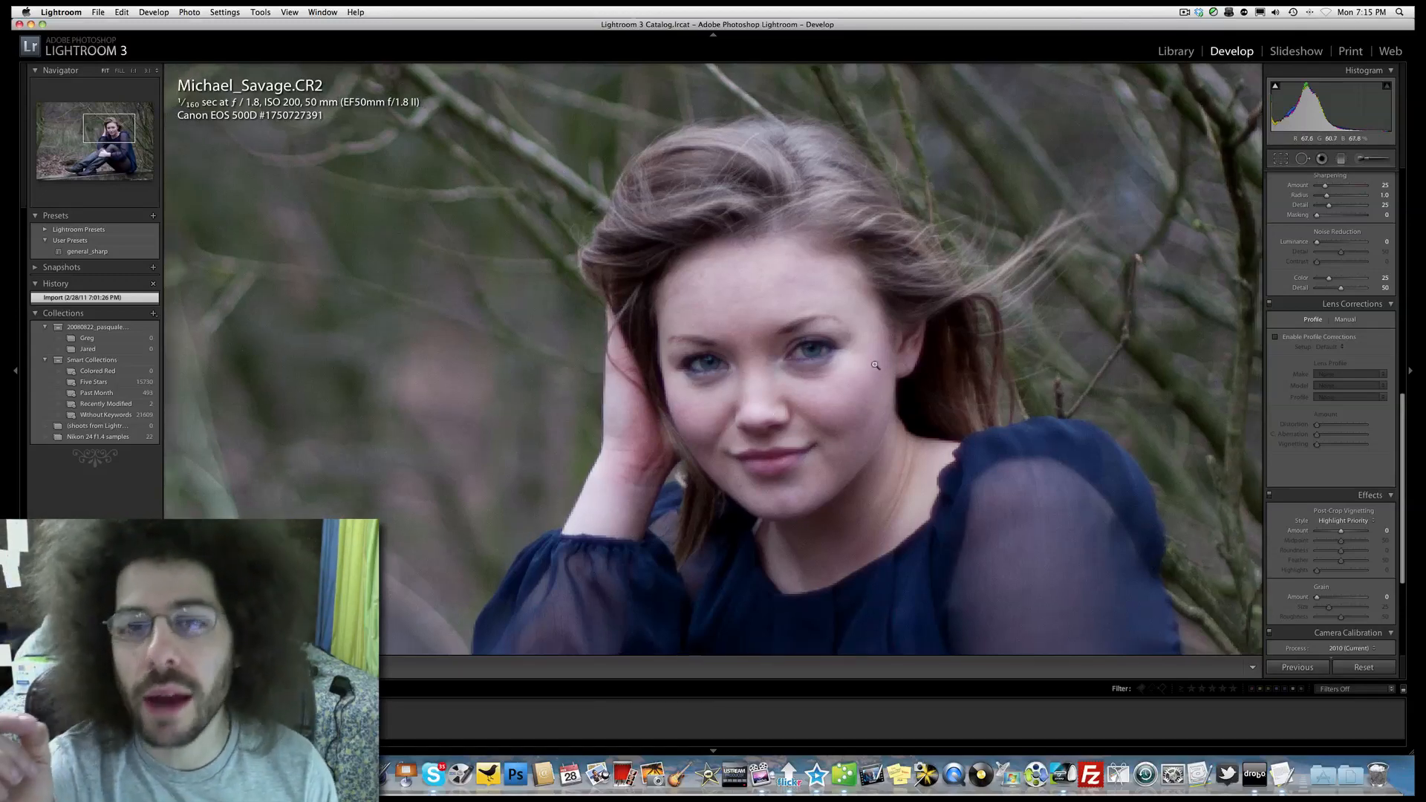
pyautogui.click(874, 364)
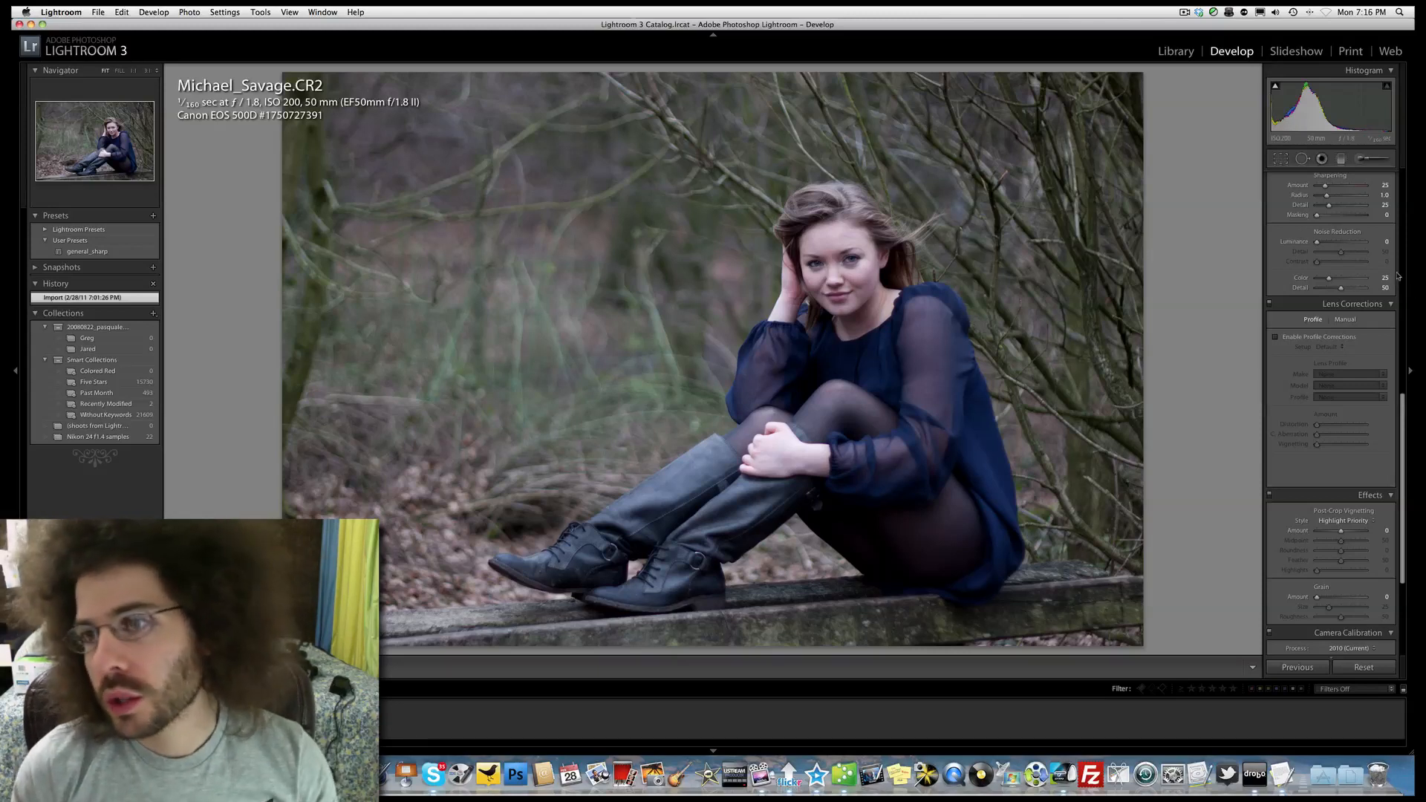
# - Try a free crop of the photo, and constrain the crop to the 2 x 3 / 4 x 6 aspect ratio
pyautogui.click(1279, 159)
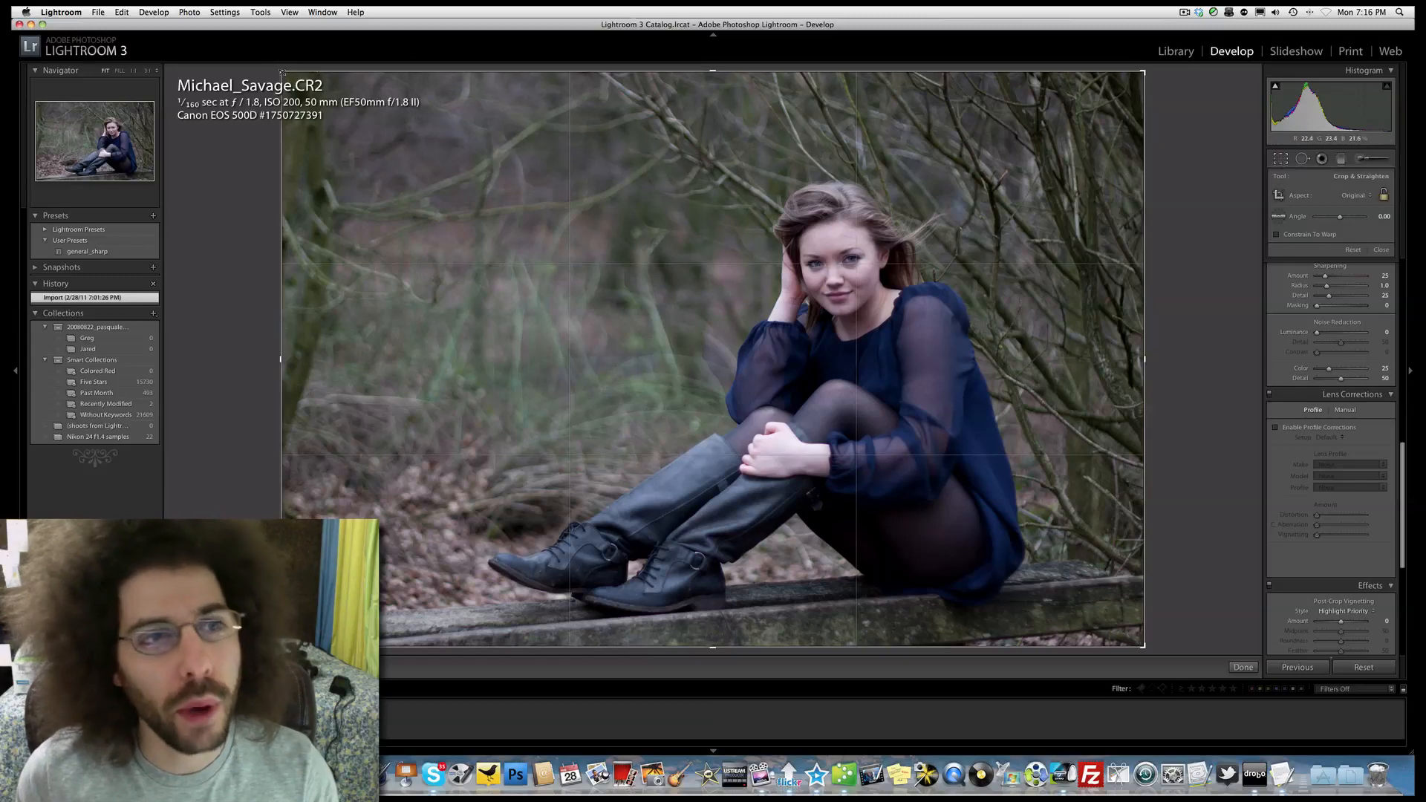
pyautogui.moveTo(281, 72); pyautogui.dragTo(237, 69)
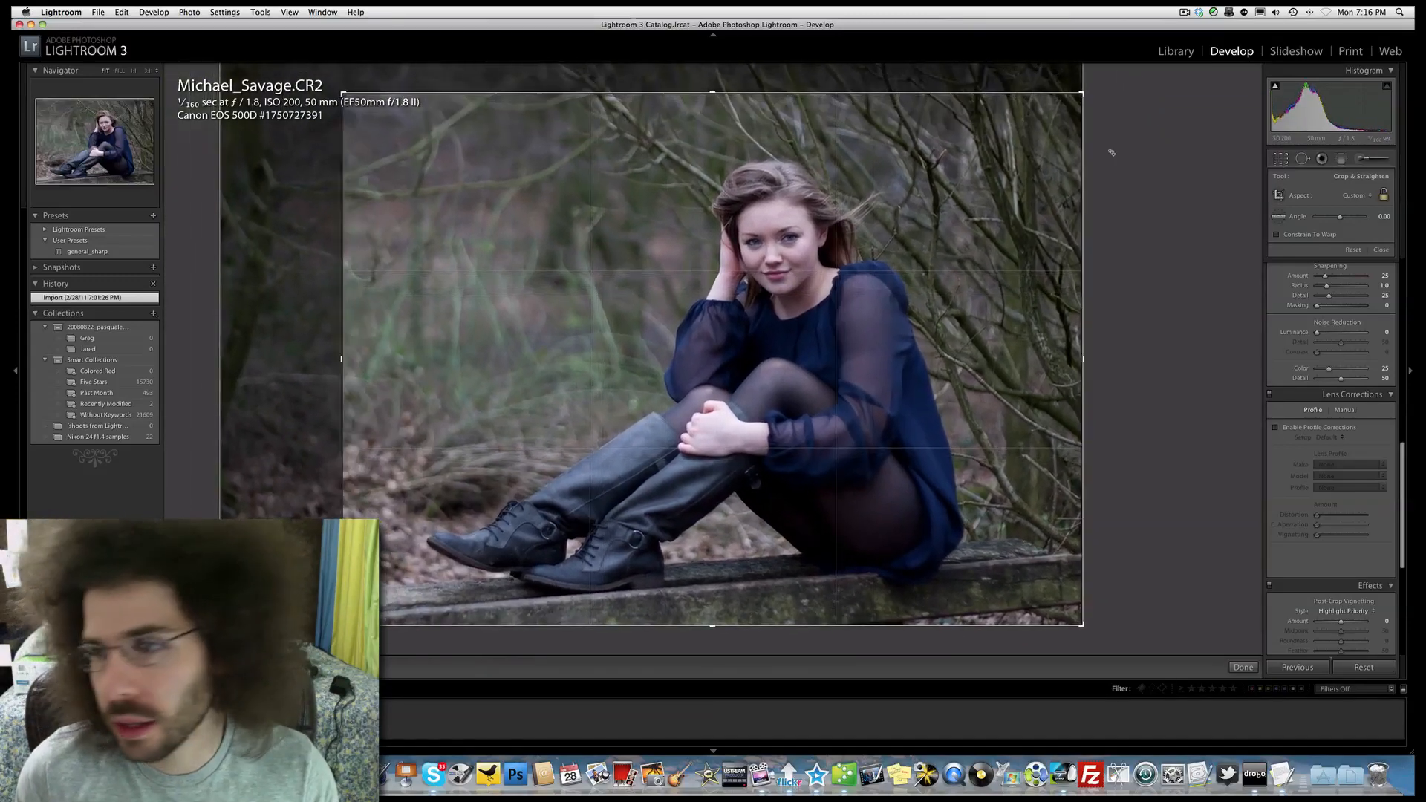
pyautogui.click(1384, 192)
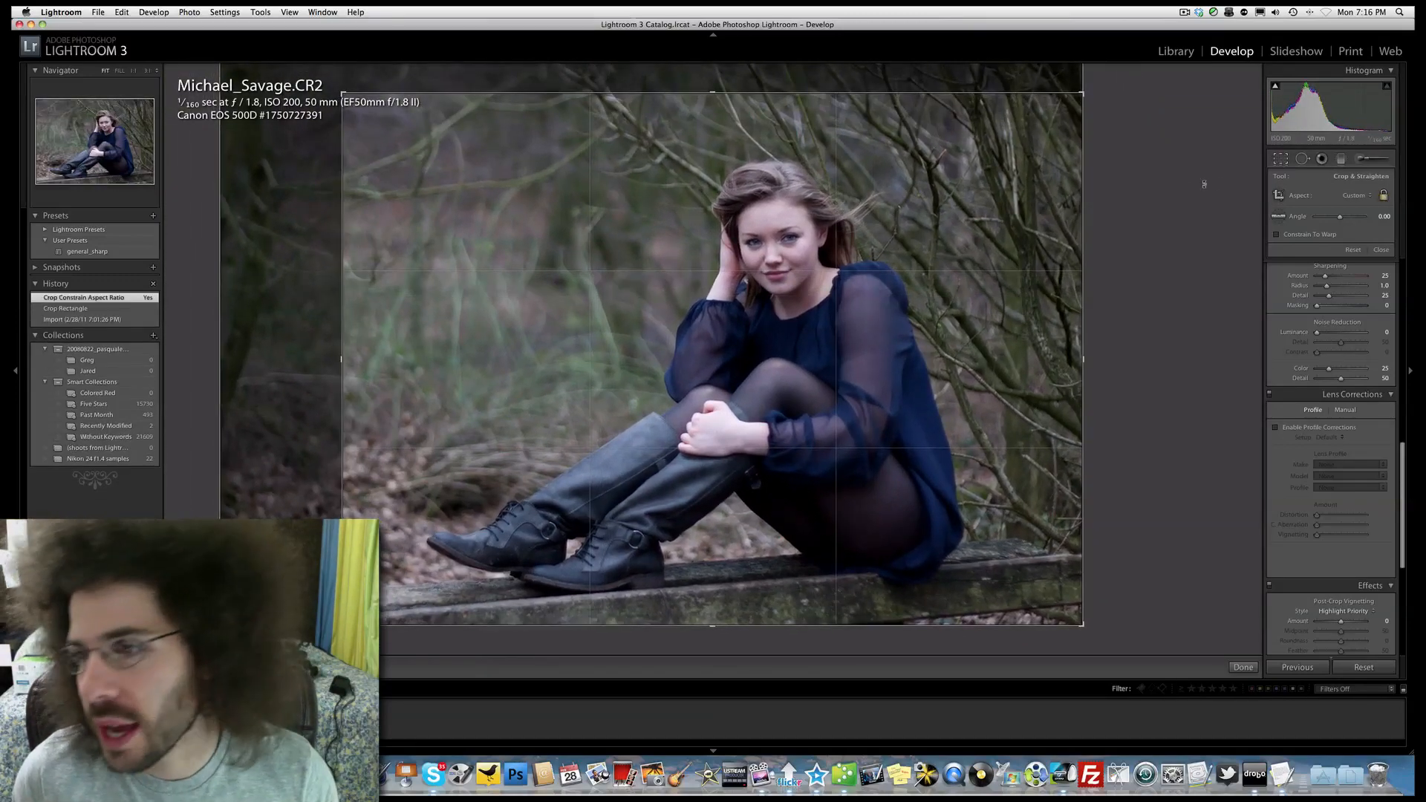
pyautogui.click(1355, 197)
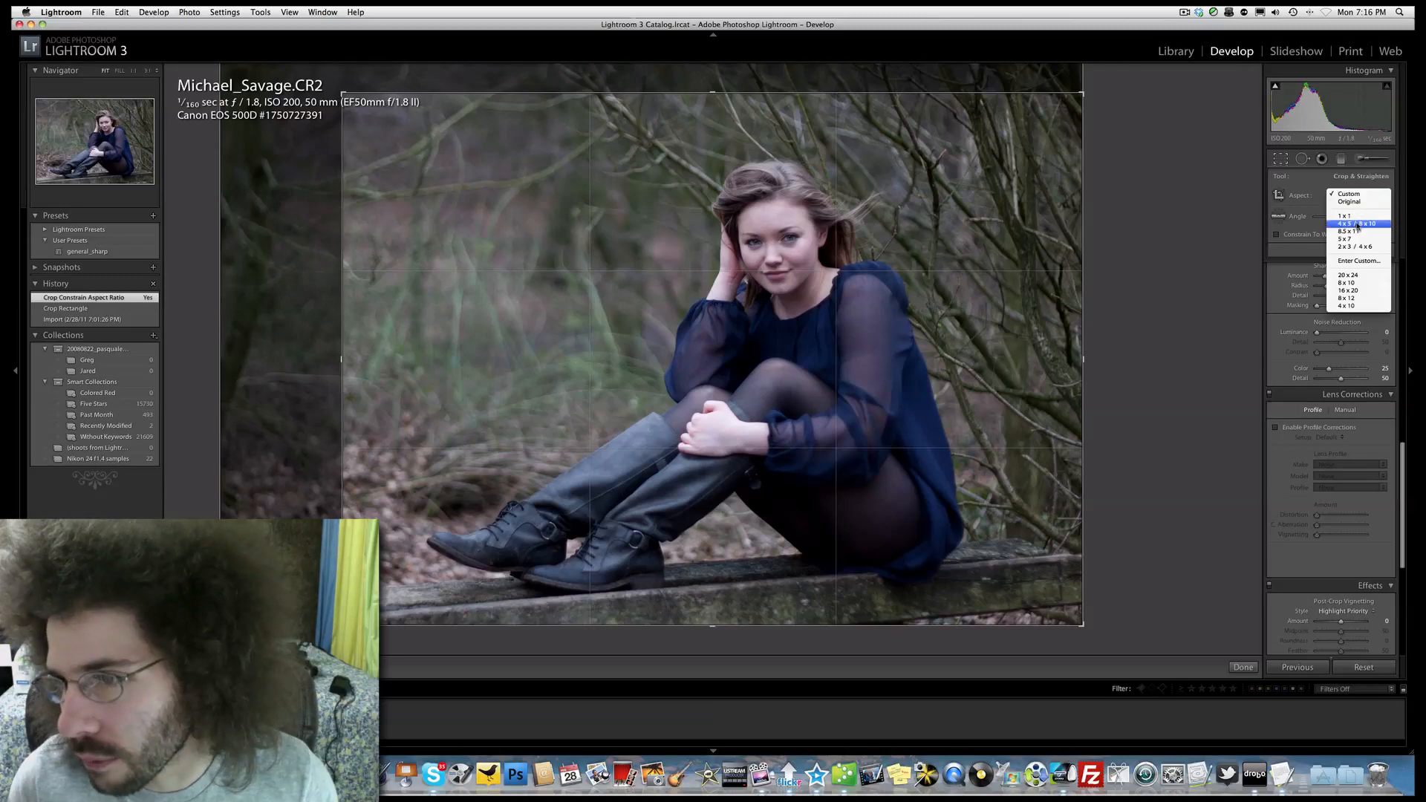
pyautogui.click(1350, 246)
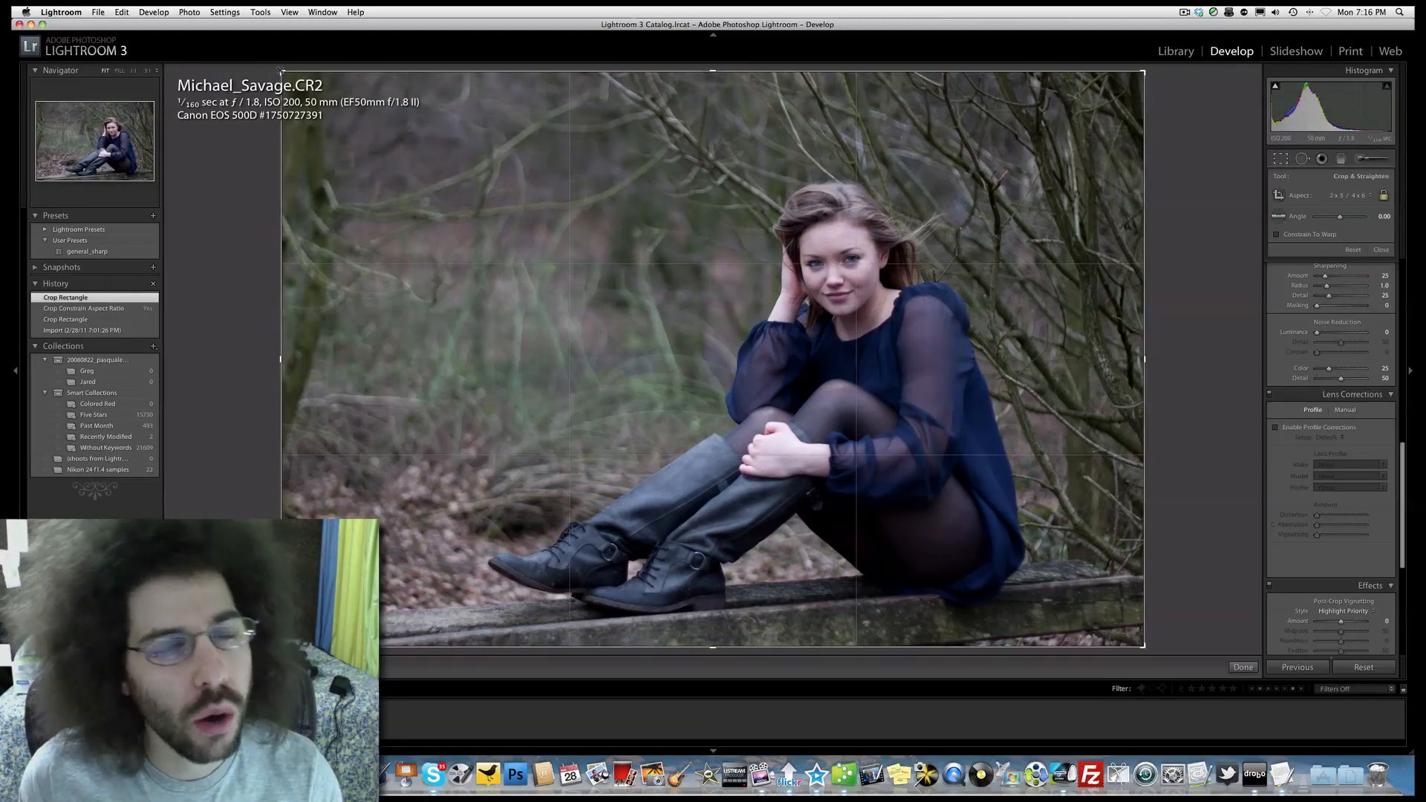
# - Tighten the crop from the photo's upper-left corner, shift the image slightly down inside the frame, and apply the crop
pyautogui.moveTo(282, 71); pyautogui.dragTo(415, 161)
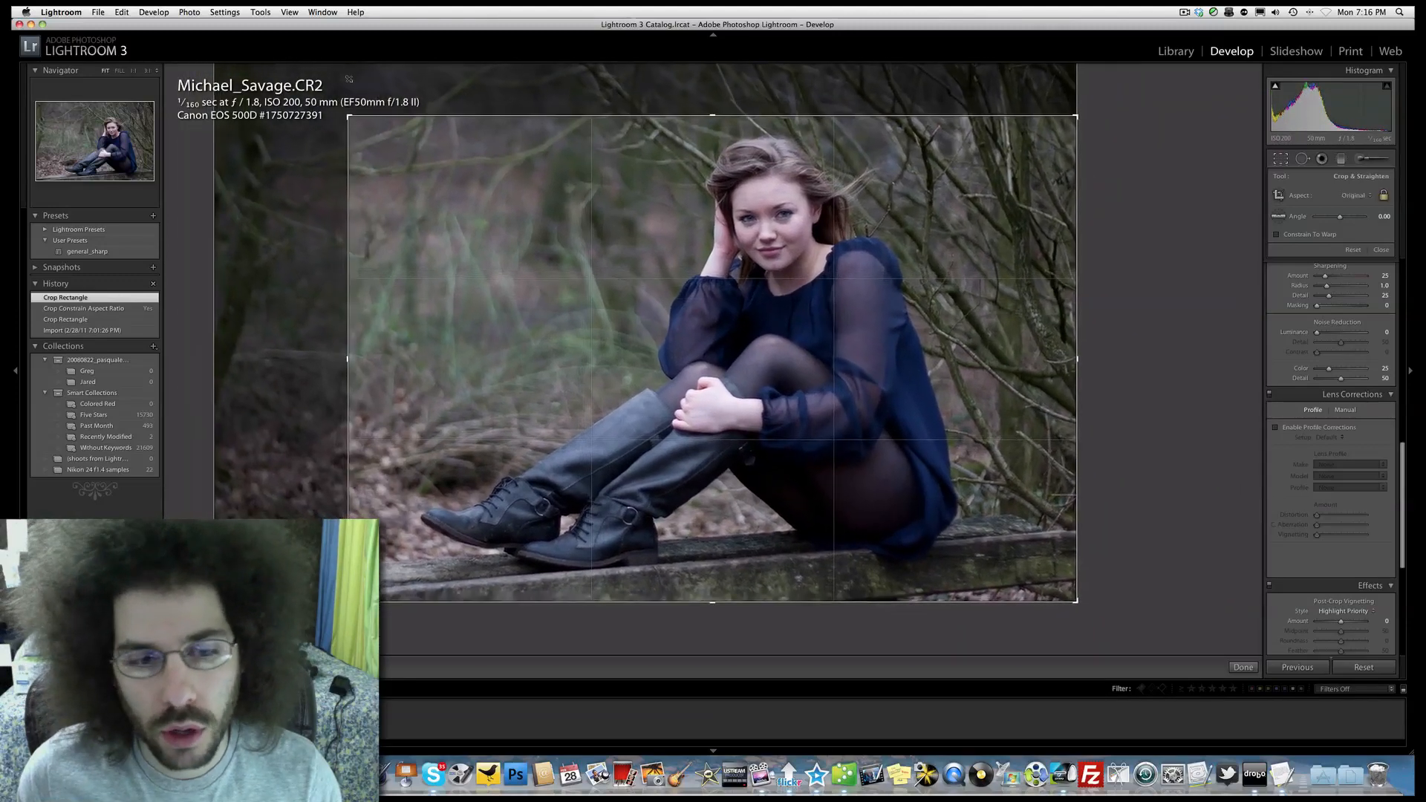
pyautogui.moveTo(349, 78); pyautogui.dragTo(351, 80)
pyautogui.moveTo(539, 184)
pyautogui.mouseDown()
pyautogui.moveTo(567, 201)
pyautogui.moveTo(551, 198)
pyautogui.mouseUp()
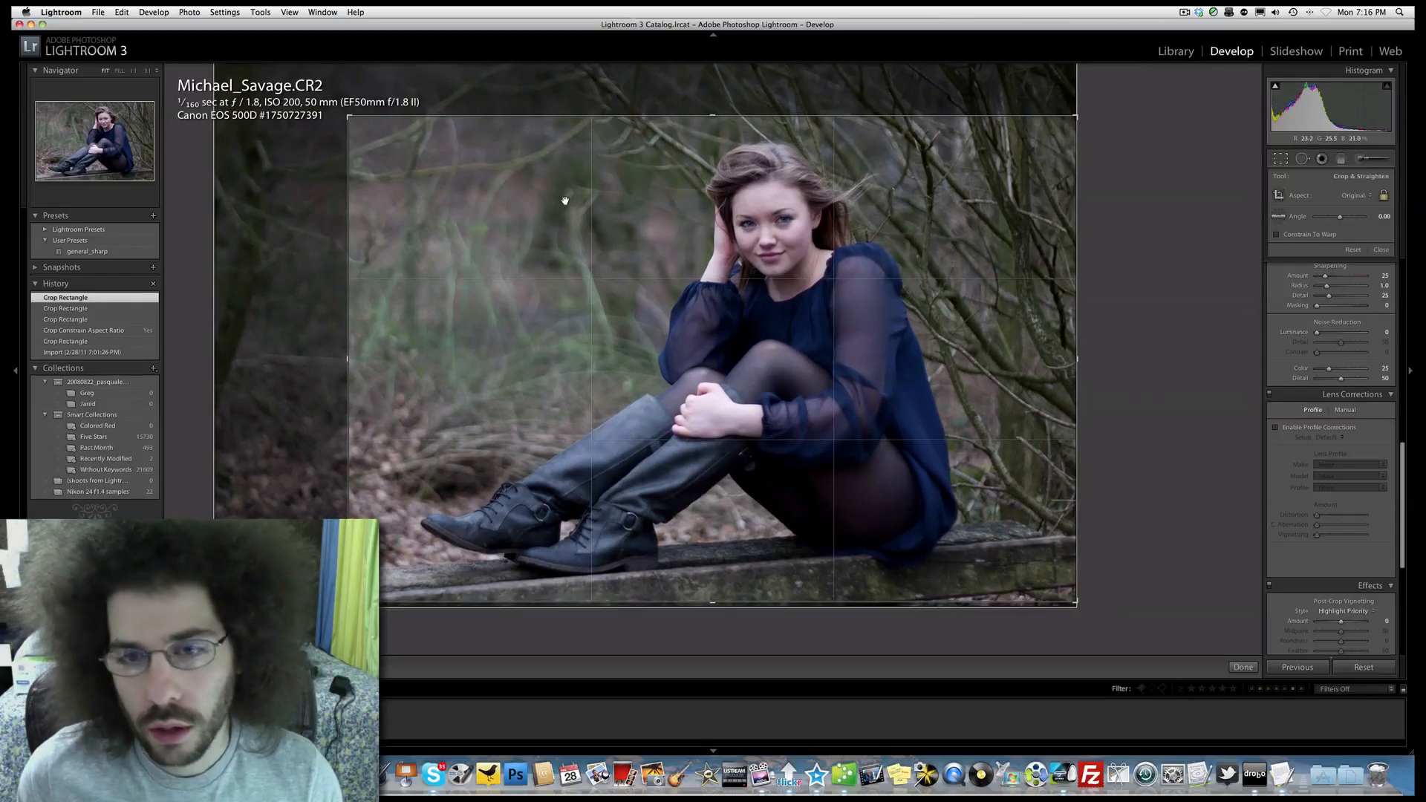
pyautogui.press('Return')
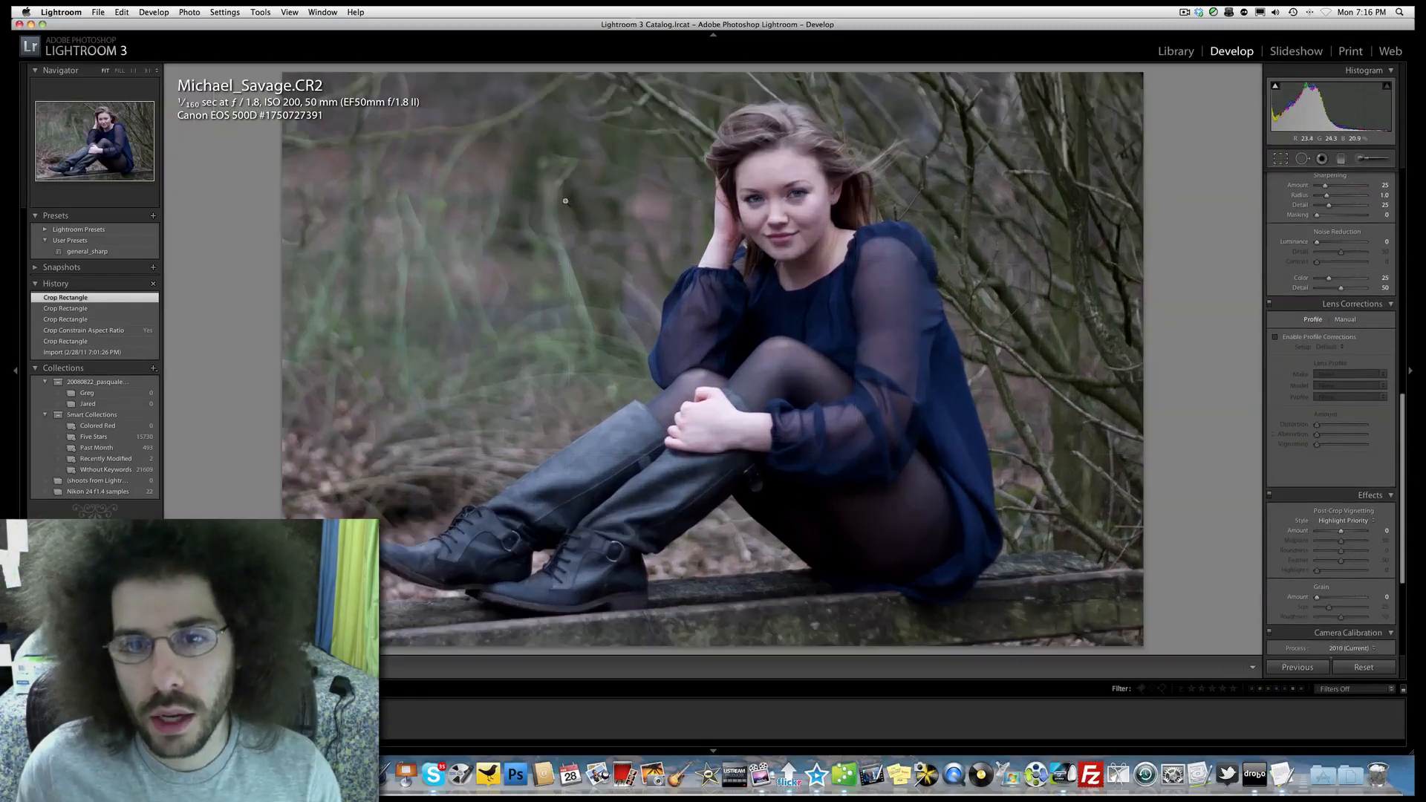
# - Undo the last crop adjustment and redo it
pyautogui.press('cmd+z')
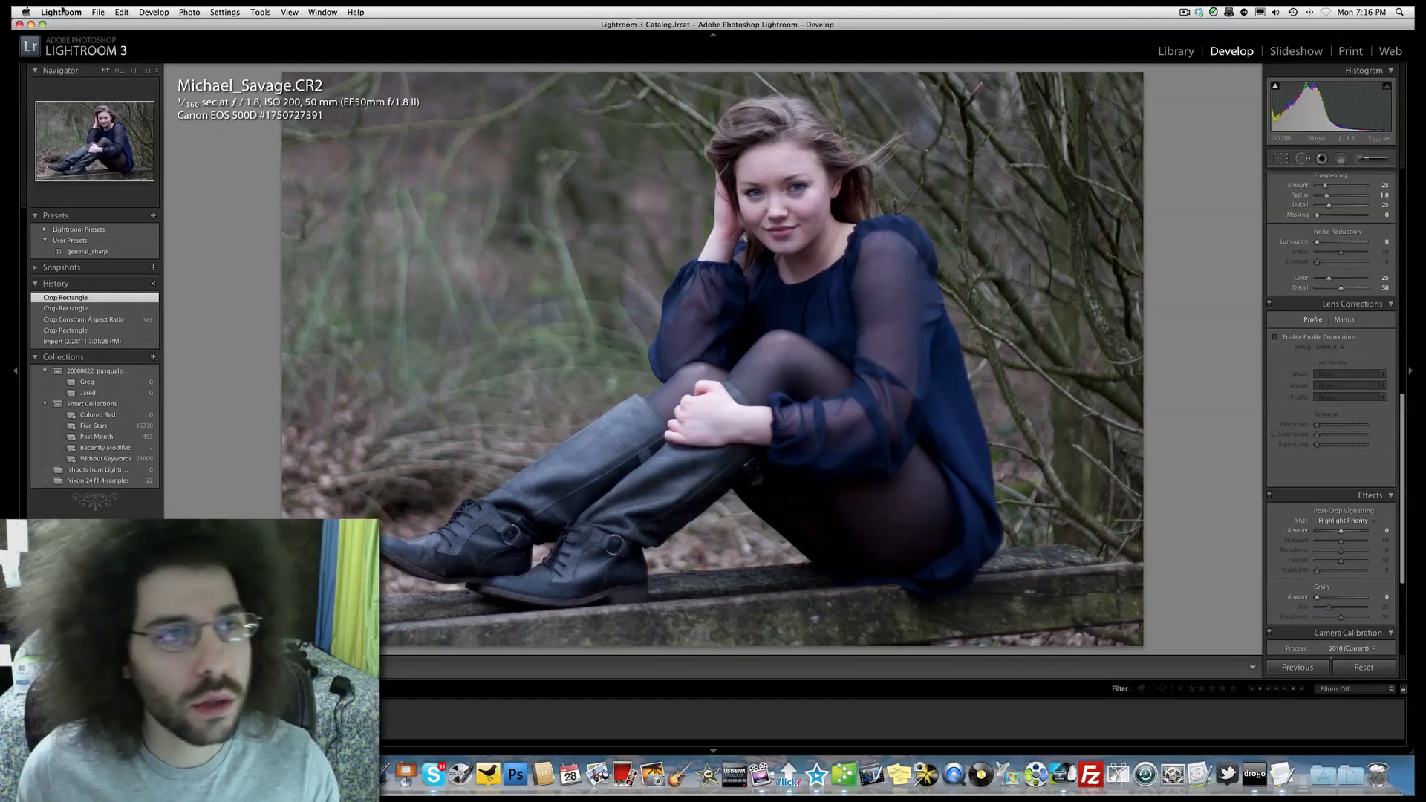
pyautogui.click(98, 12)
pyautogui.moveTo(122, 12)
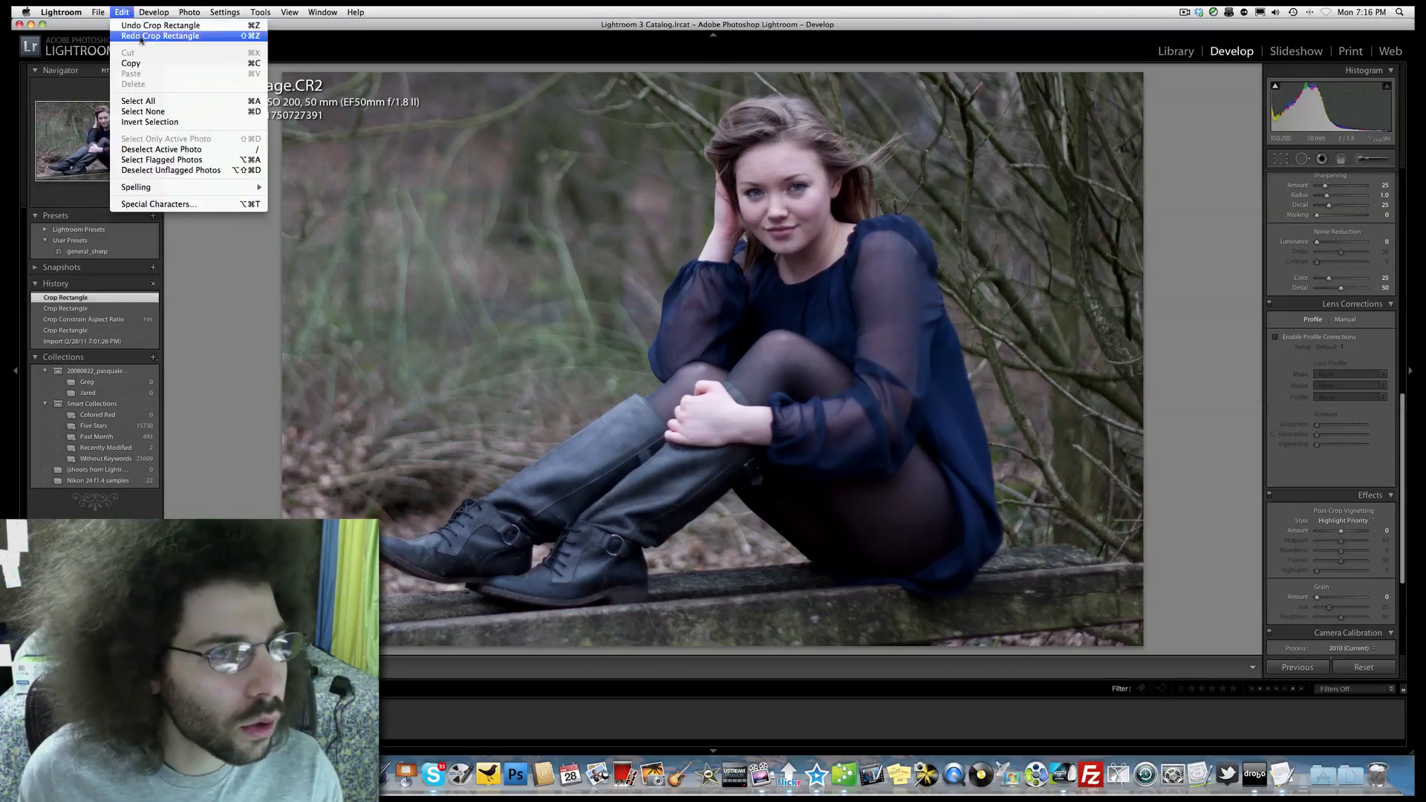
pyautogui.click(141, 37)
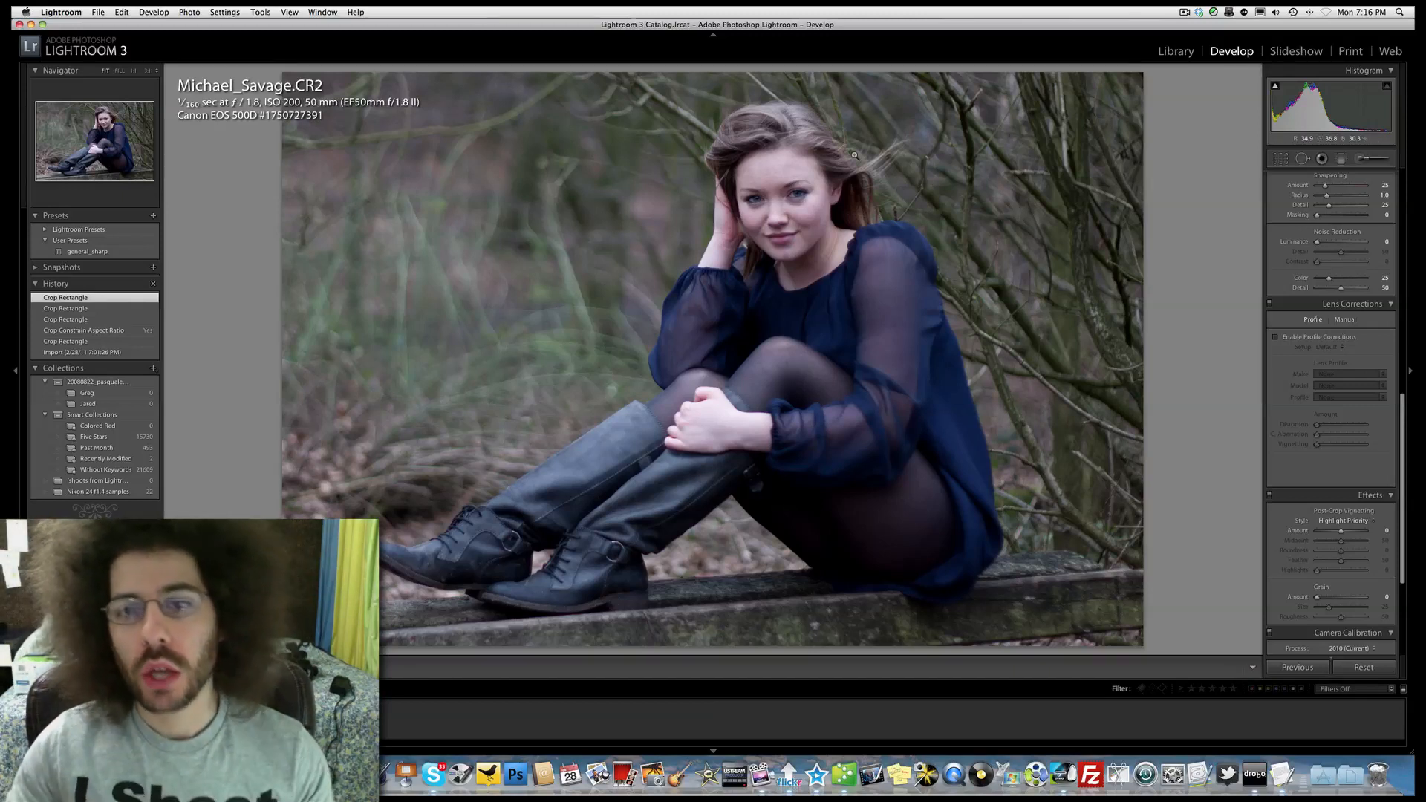
# - Compare the crop frame over the full photo with the cropped result
pyautogui.click(1284, 159)
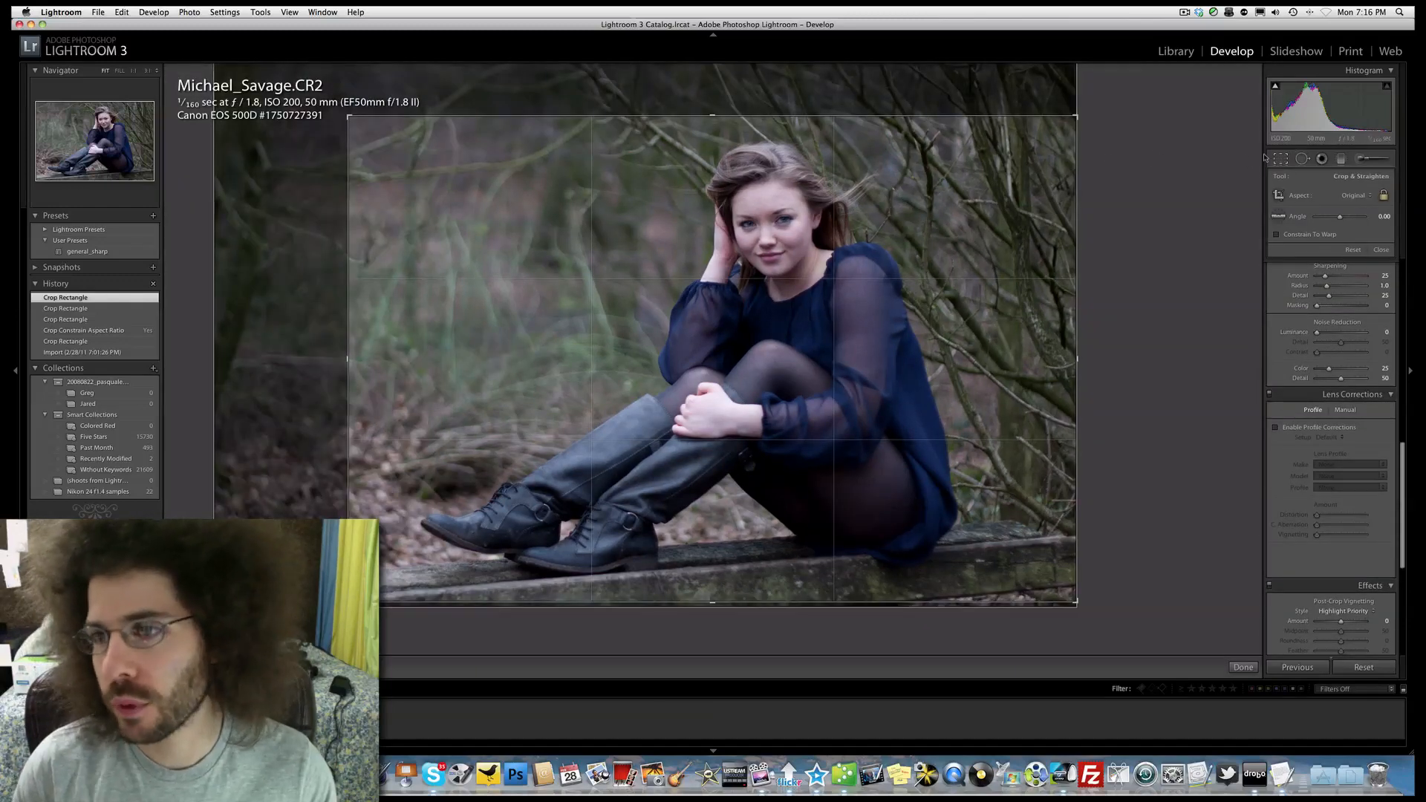
pyautogui.click(1280, 158)
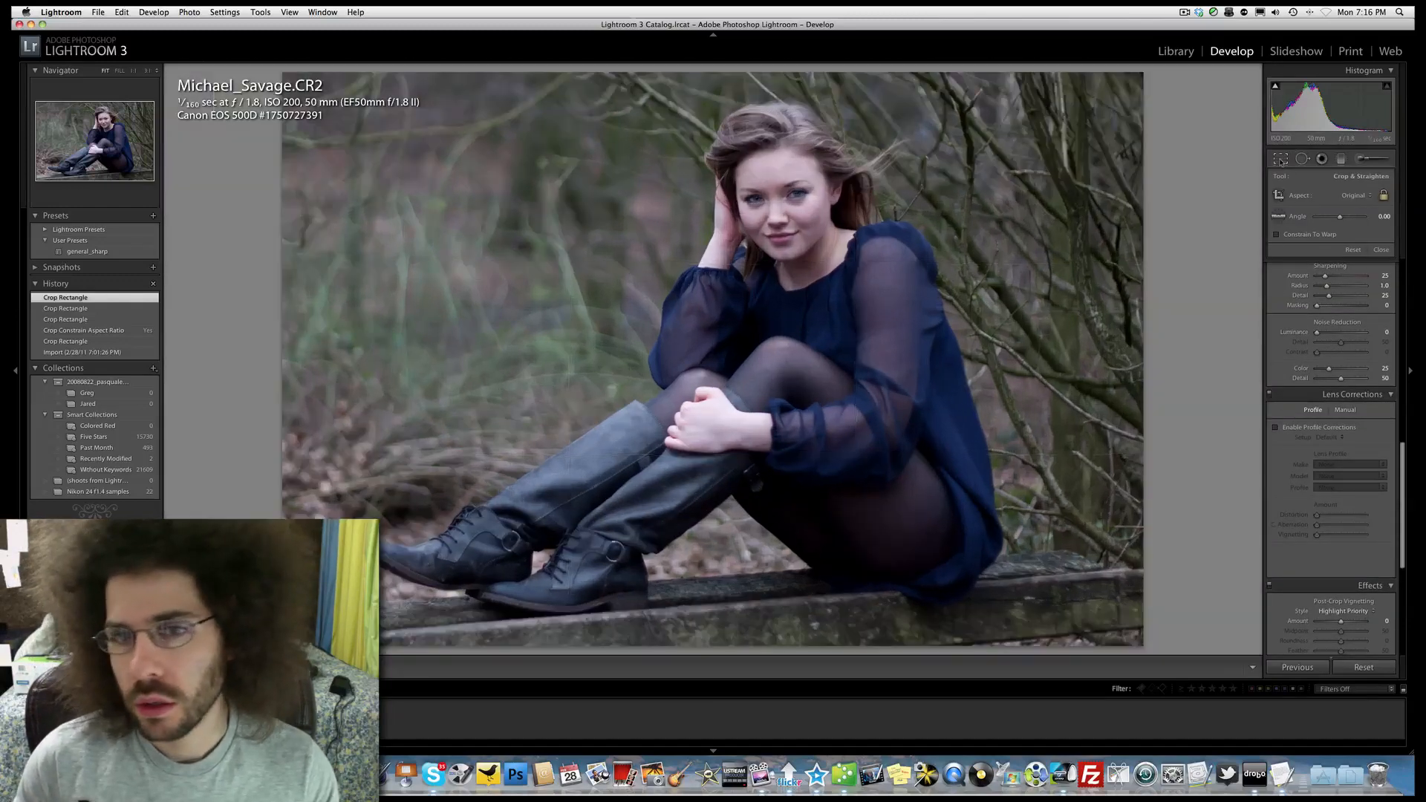
pyautogui.click(1280, 158)
pyautogui.click(1280, 158)
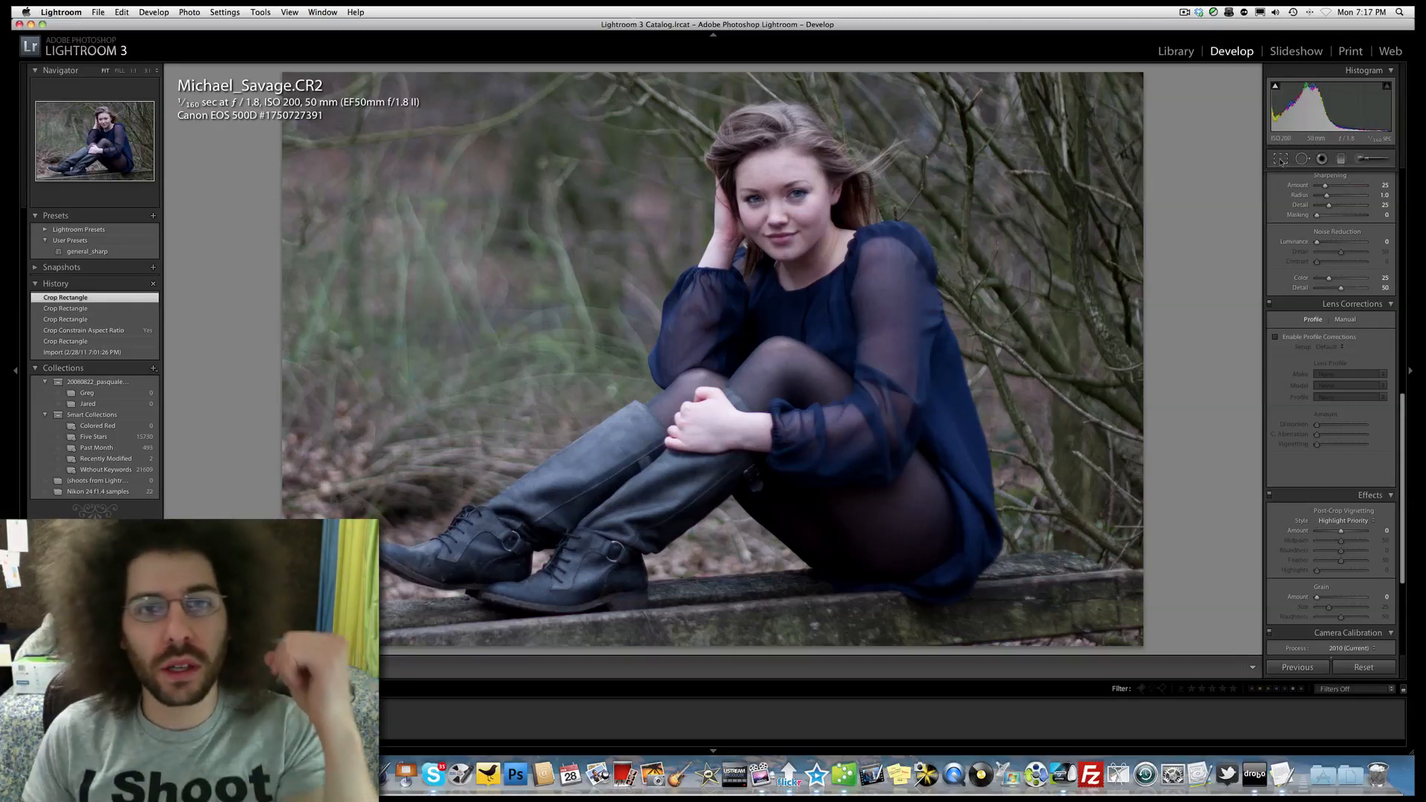
# - Set the photo's exposure to +0.65 and the contrast to +64
pyautogui.scroll(10, 1349, 230)
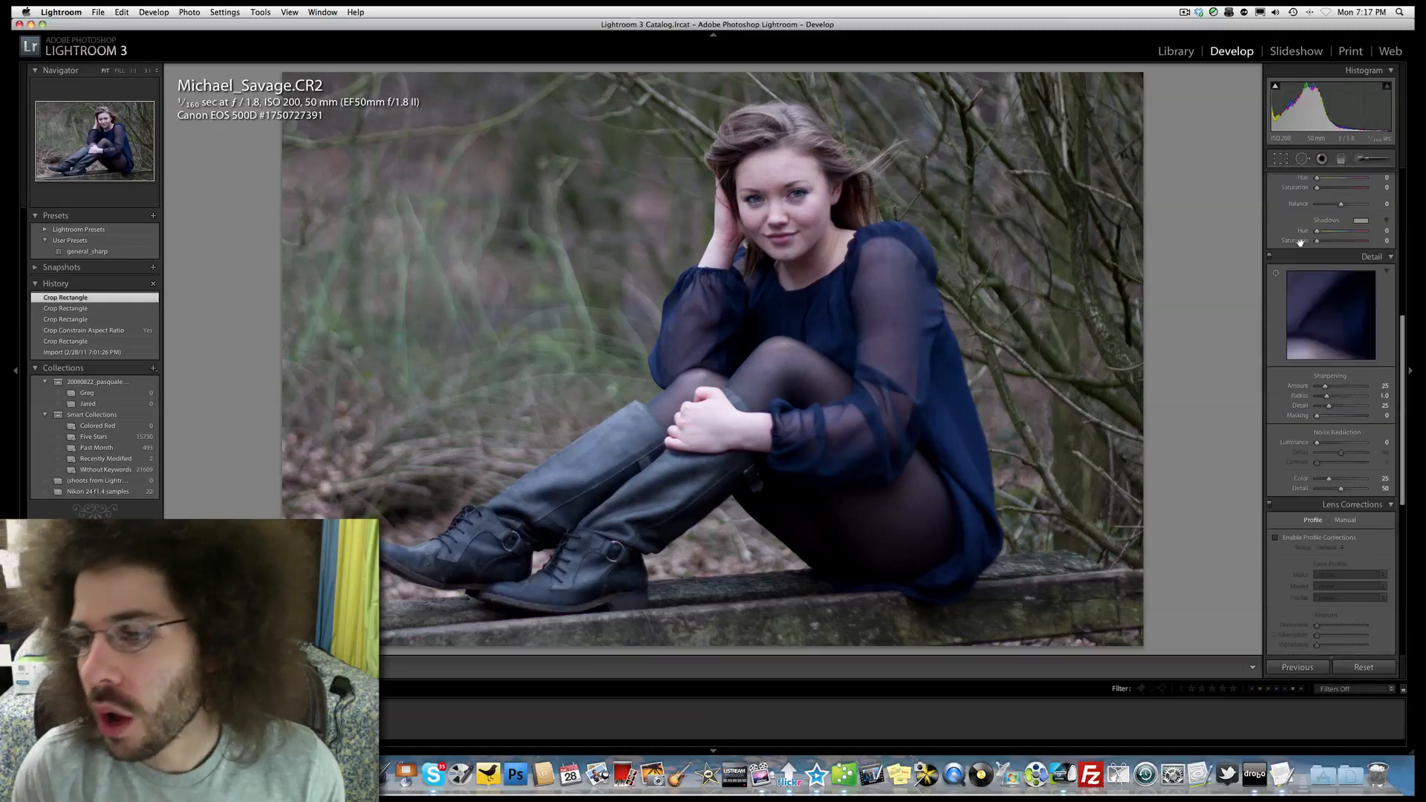
pyautogui.moveTo(1350, 263); pyautogui.dragTo(1343, 261)
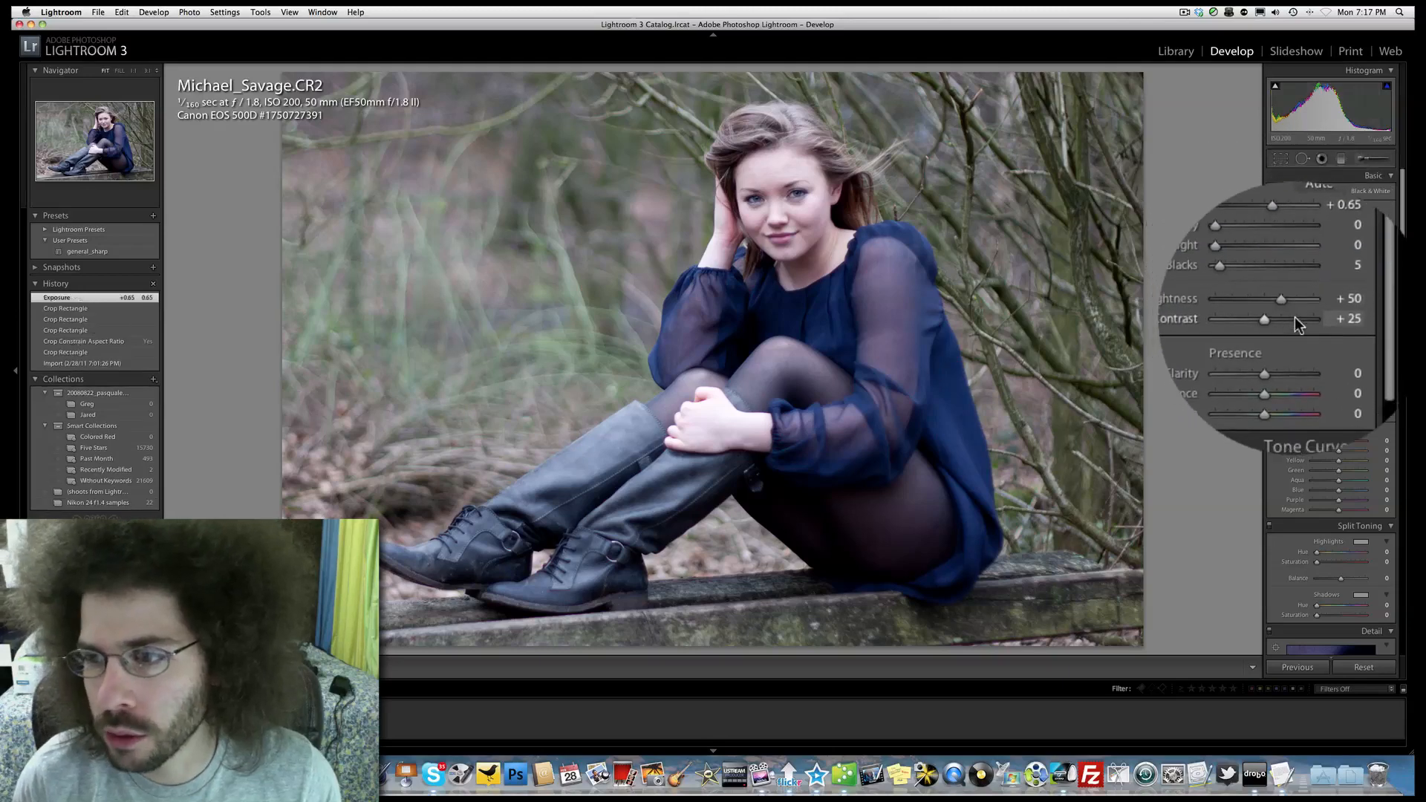
pyautogui.moveTo(1294, 318); pyautogui.dragTo(1289, 318)
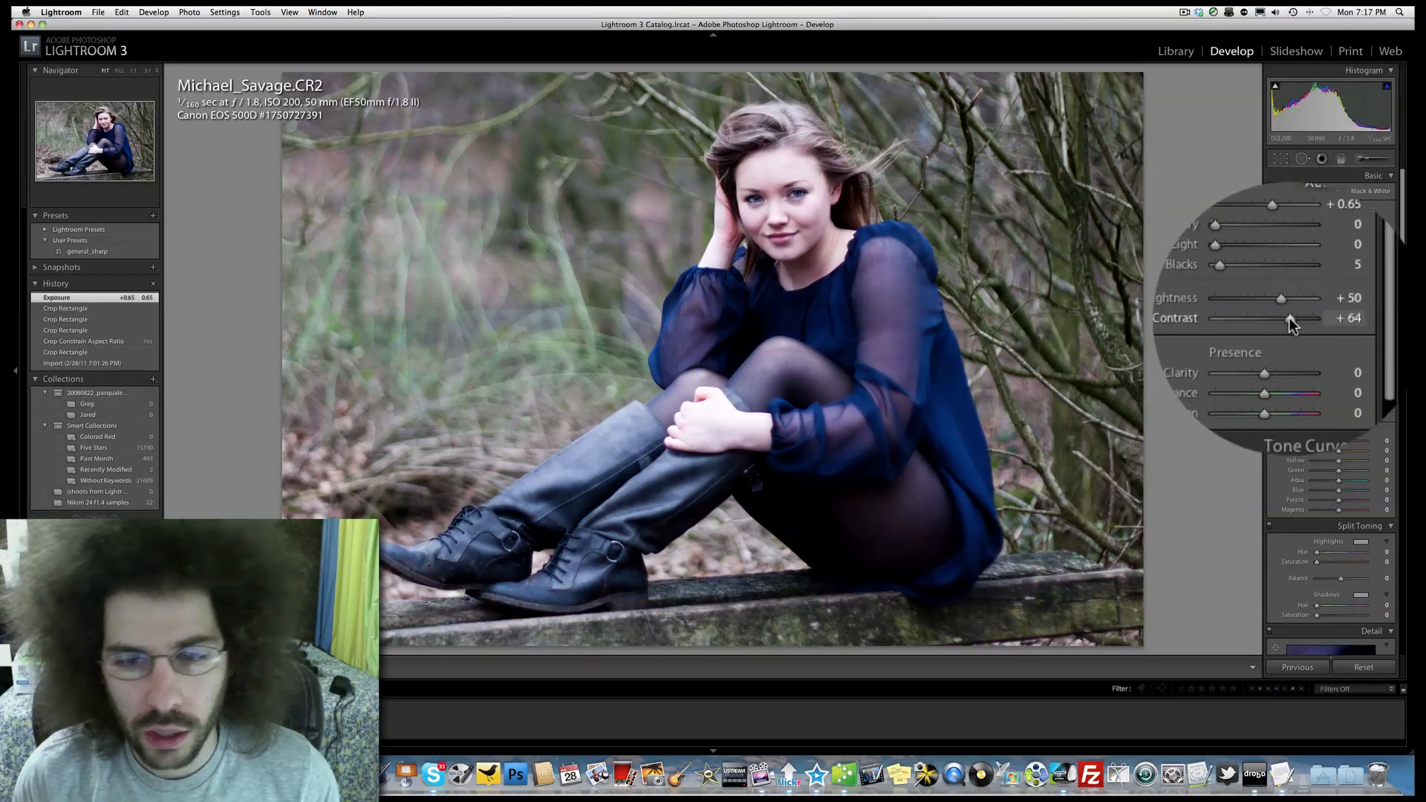
# - Try a fill light of 16 and return it to 0, and warm the white balance temperature to 4727
pyautogui.click(1277, 281)
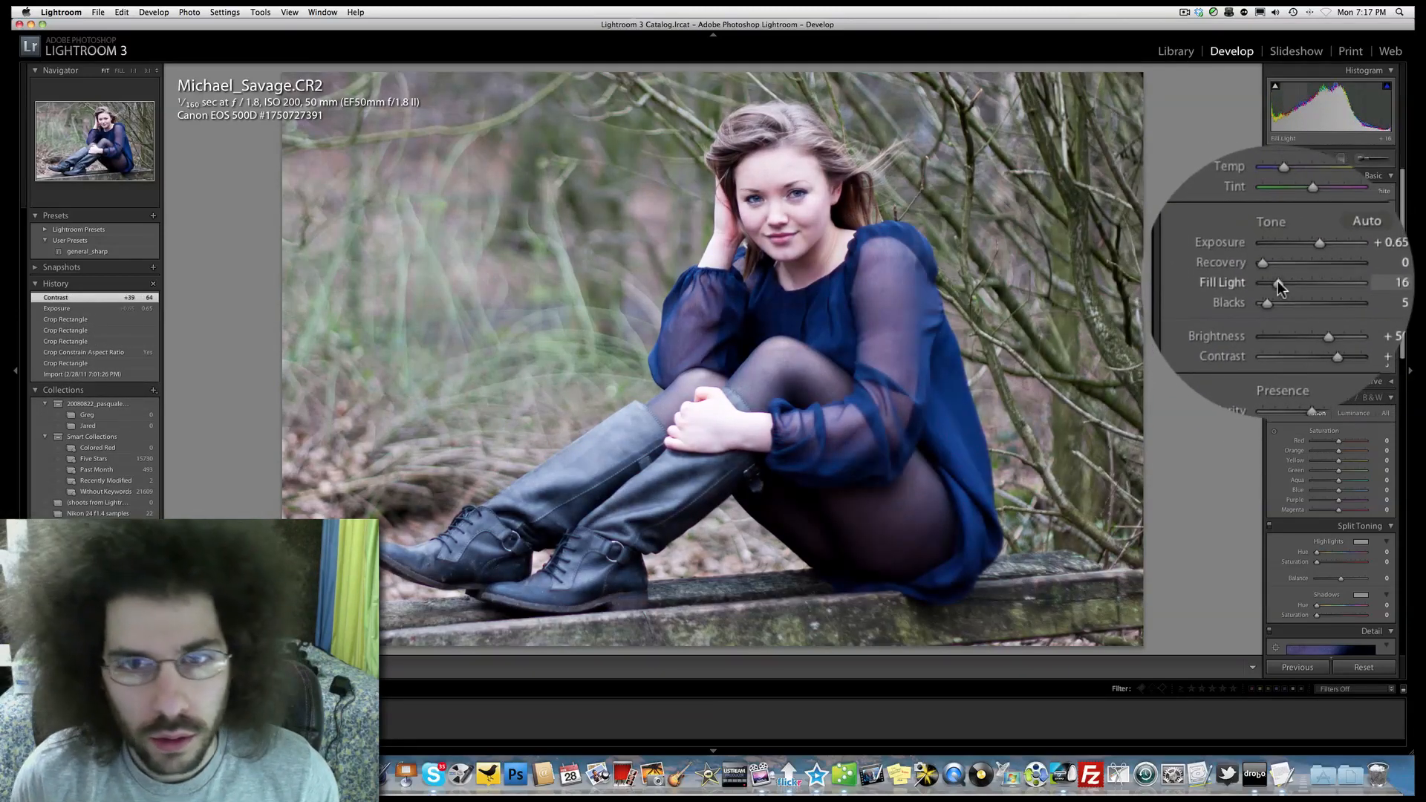
pyautogui.moveTo(1277, 282); pyautogui.dragTo(901, 225)
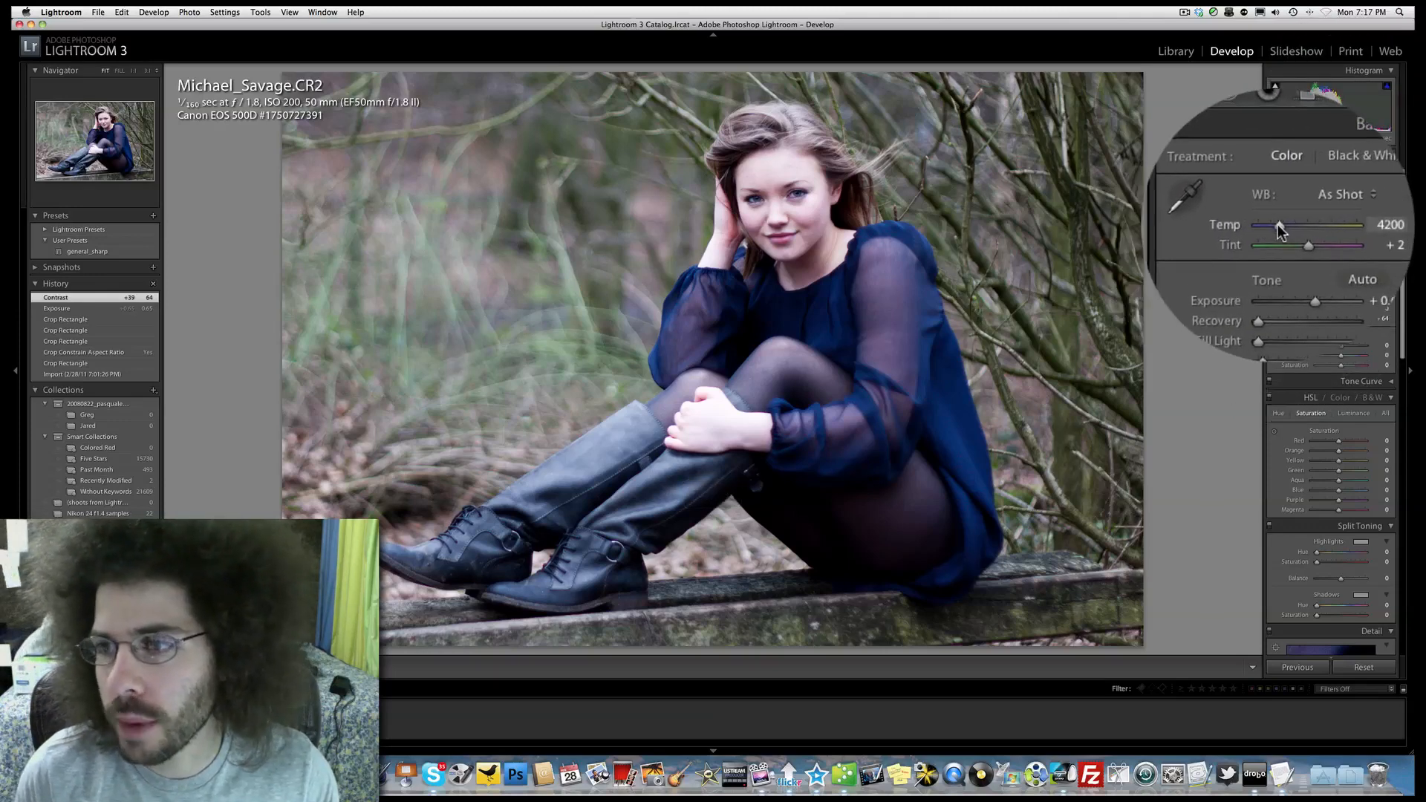
pyautogui.moveTo(1277, 225); pyautogui.dragTo(1282, 225)
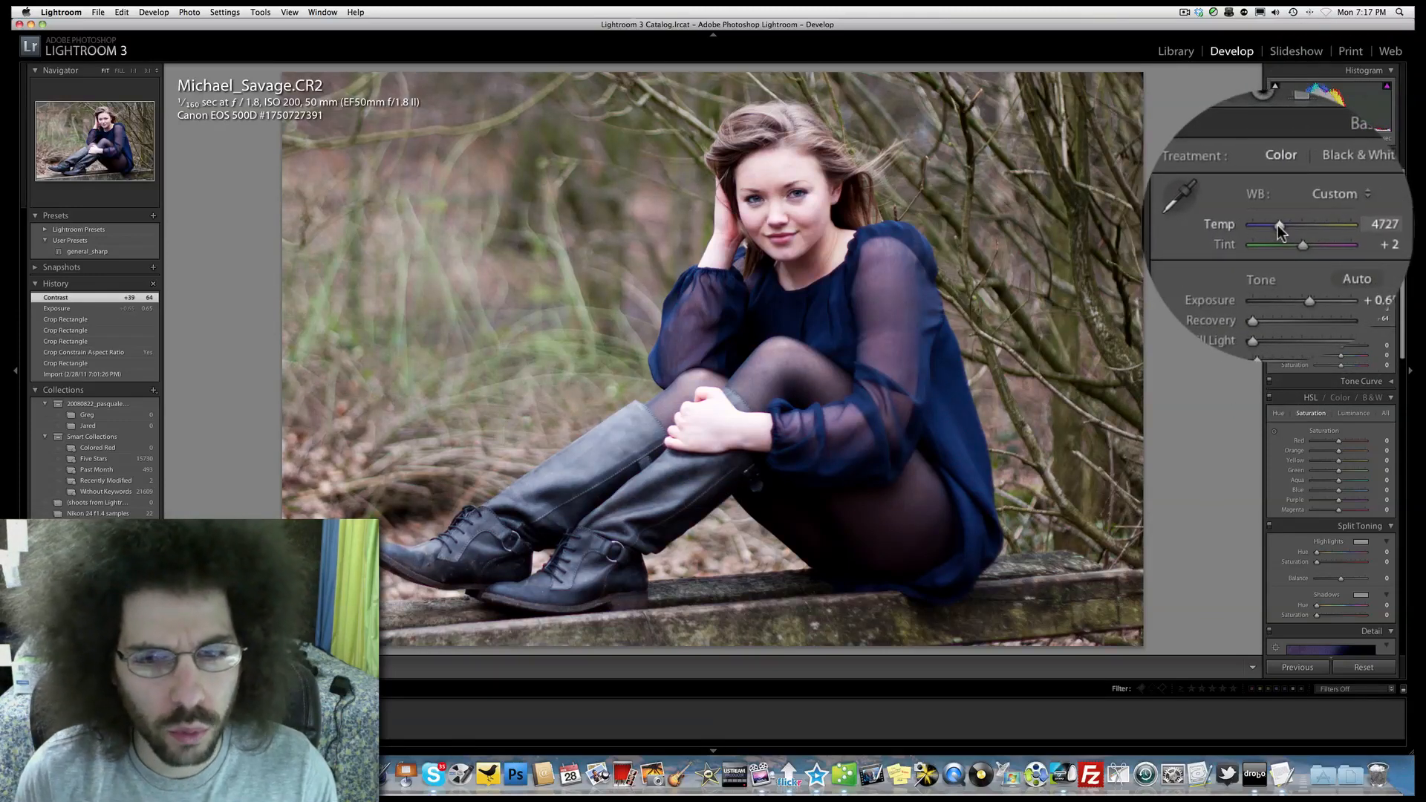
# - Remove the photo's color with saturation and vibrance at -100, and raise the contrast to +100
pyautogui.moveTo(1310, 358); pyautogui.dragTo(1255, 337)
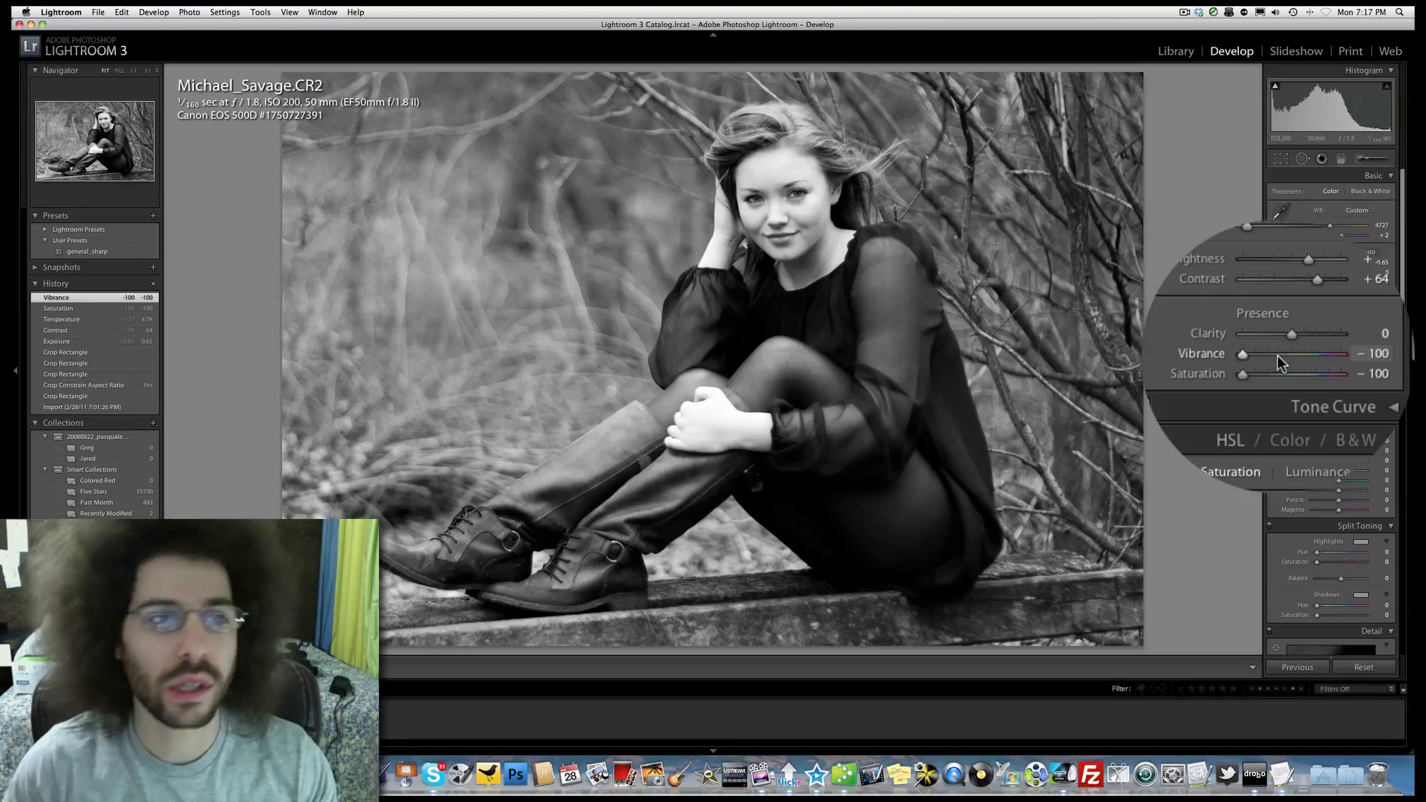
pyautogui.moveTo(1294, 318); pyautogui.dragTo(1314, 318)
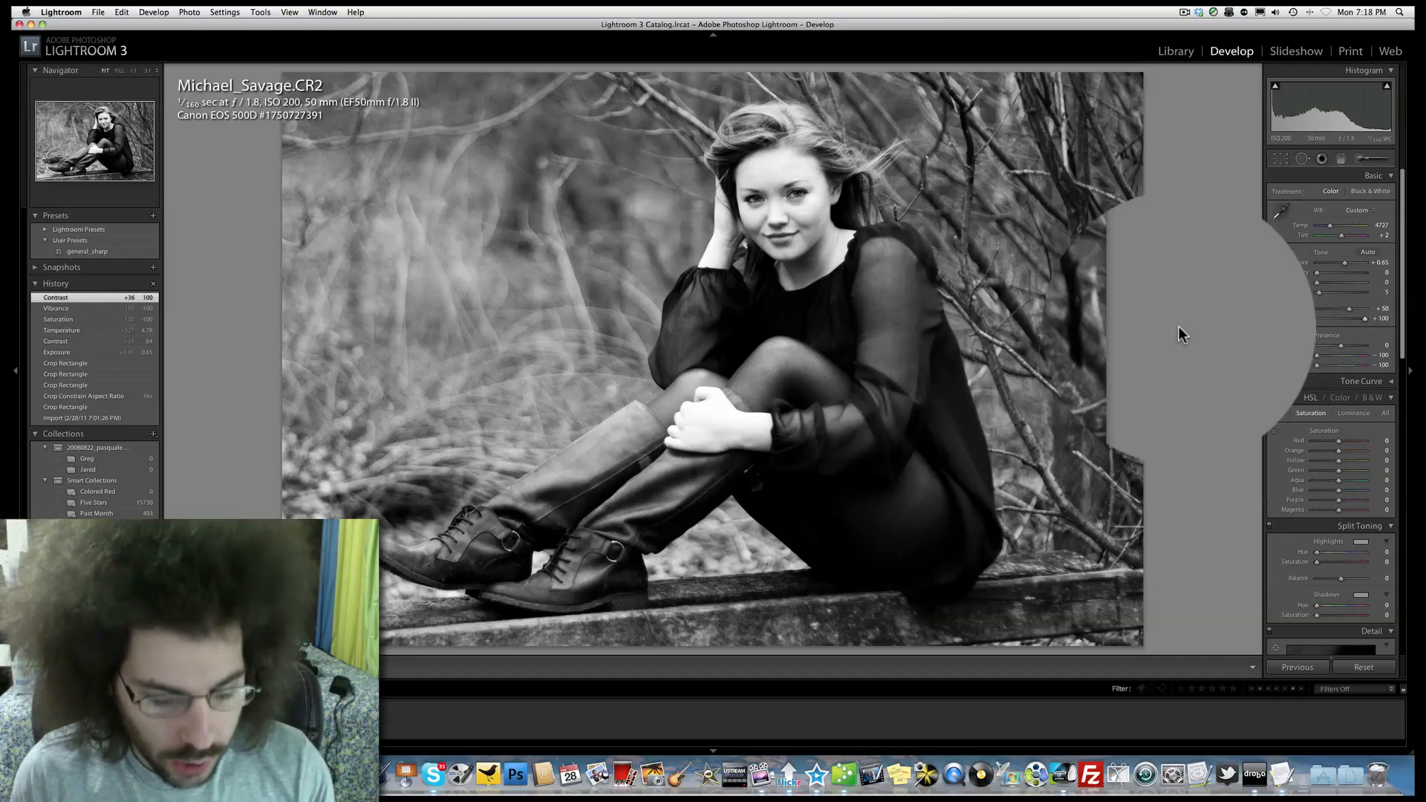
# - Try contrast values of 0 and 50 on the black-and-white photo, and set the contrast back to +100
pyautogui.click(1352, 319)
pyautogui.write('0')
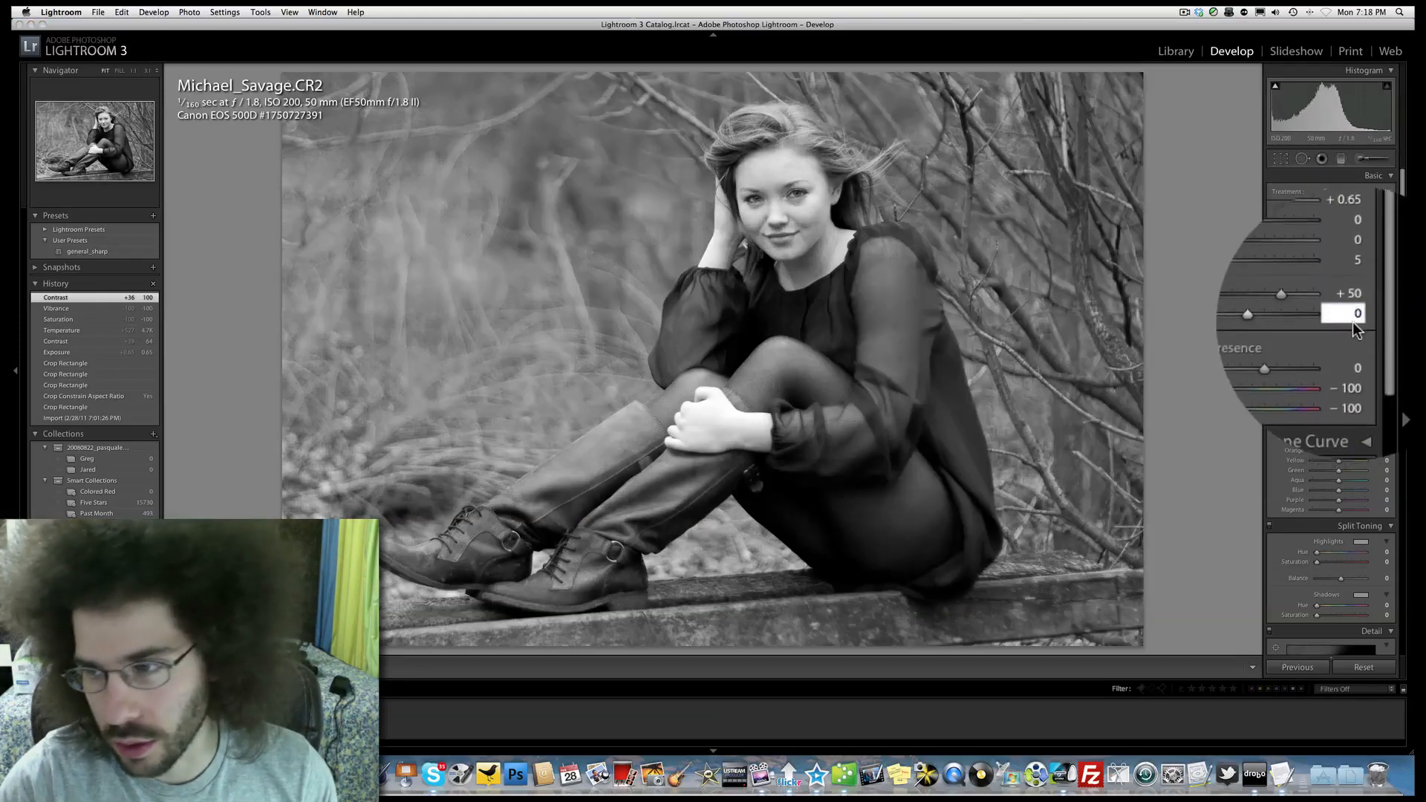
pyautogui.press('BackSpace')
pyautogui.write('50')
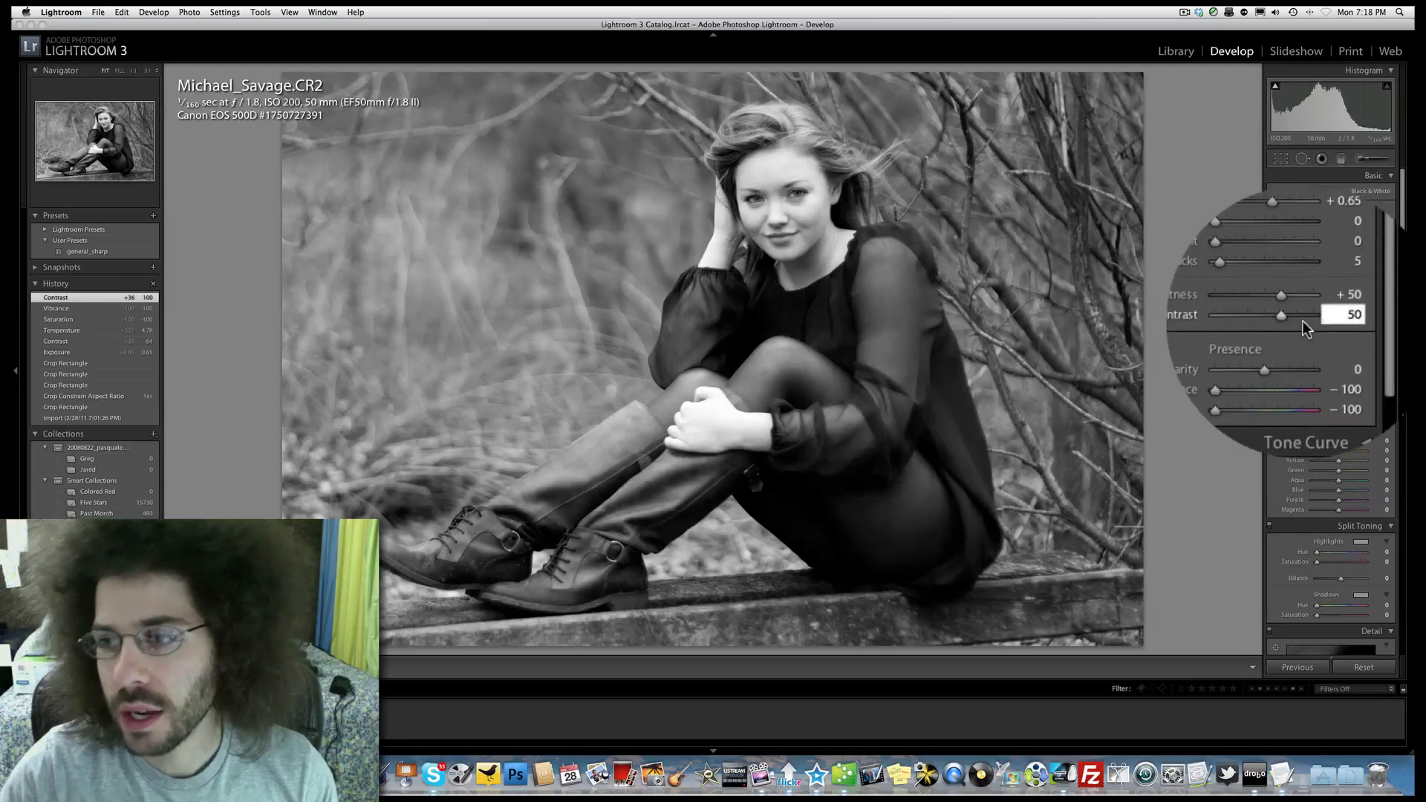
pyautogui.moveTo(1282, 317); pyautogui.dragTo(1334, 319)
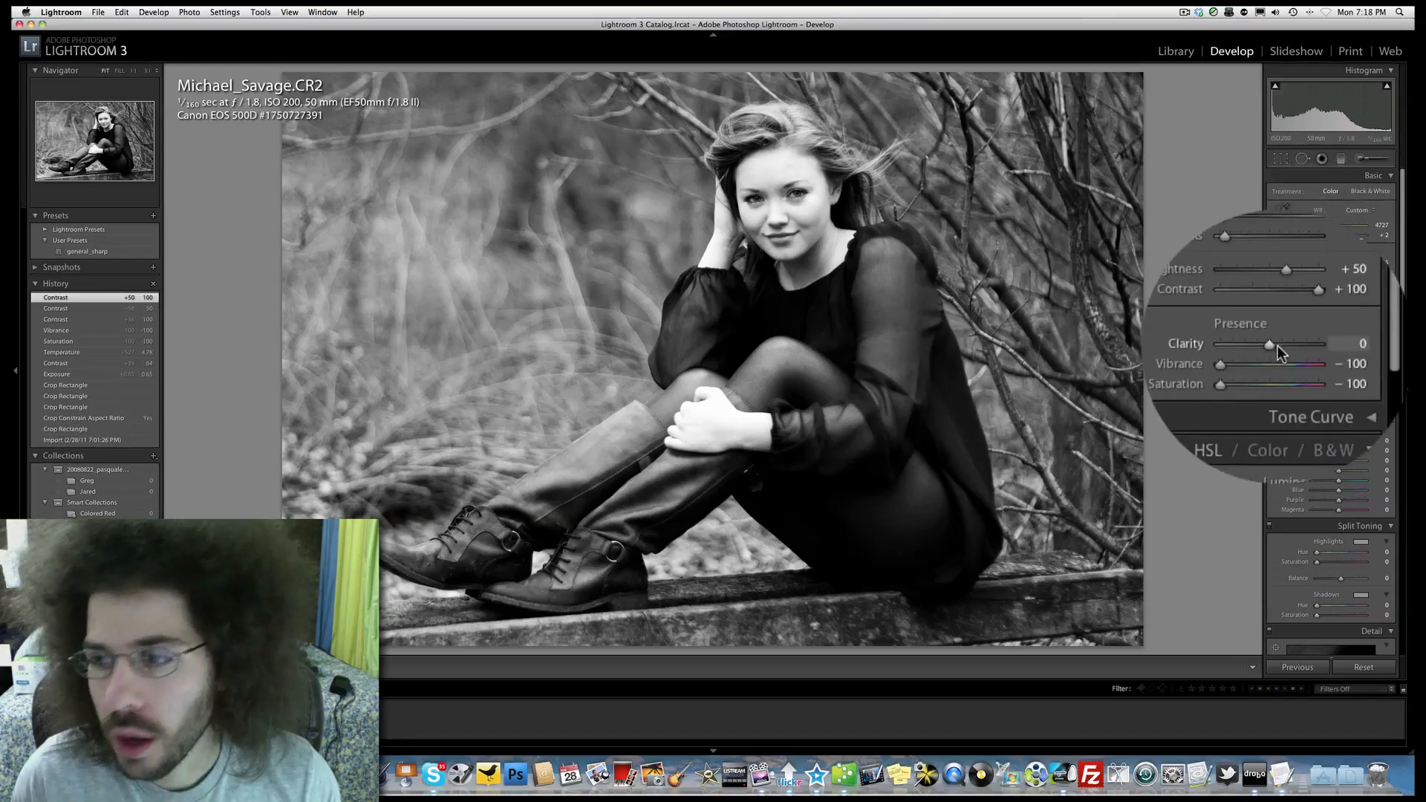
# - Set the clarity to +36 and check its effect on the woman's face at close zoom
pyautogui.moveTo(1344, 346); pyautogui.dragTo(1350, 348)
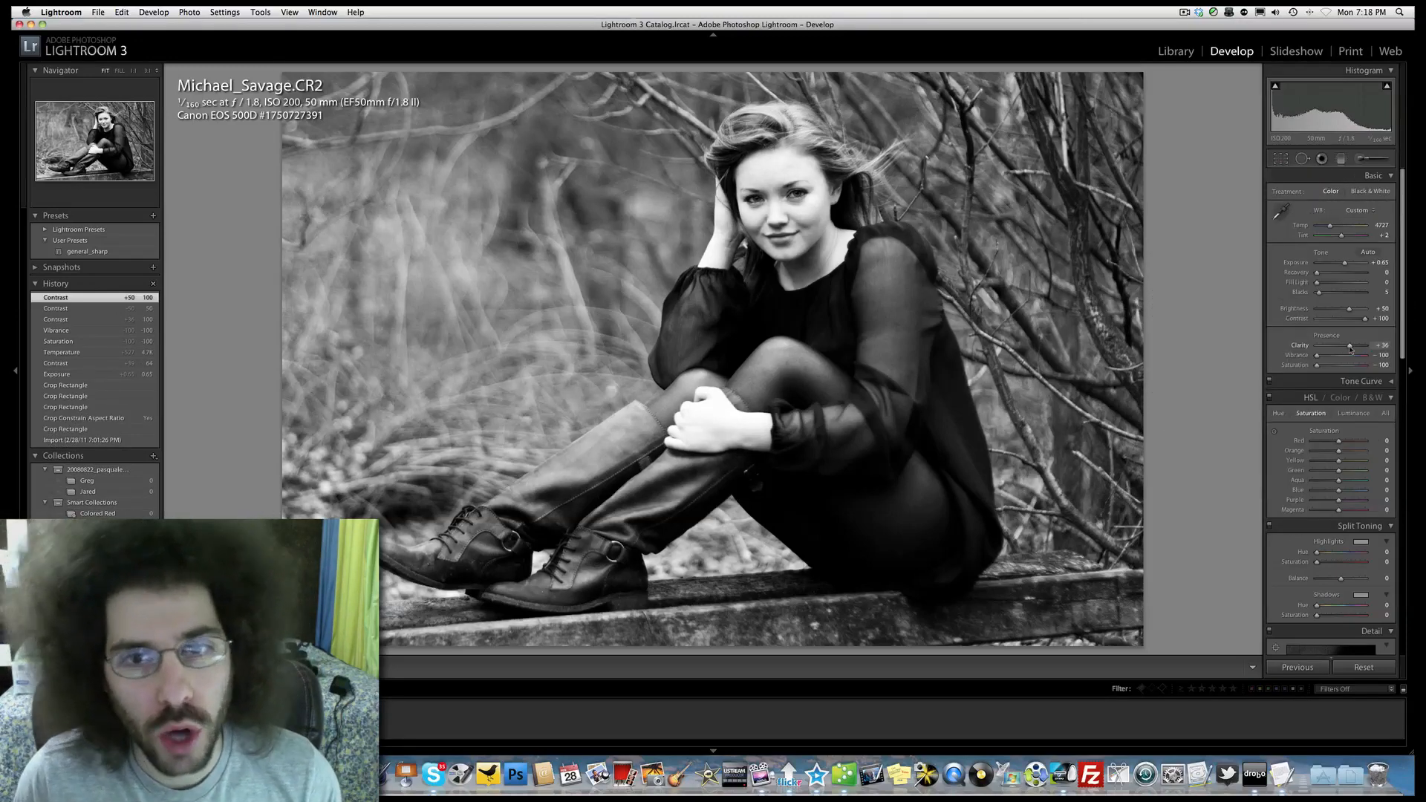
pyautogui.click(794, 216)
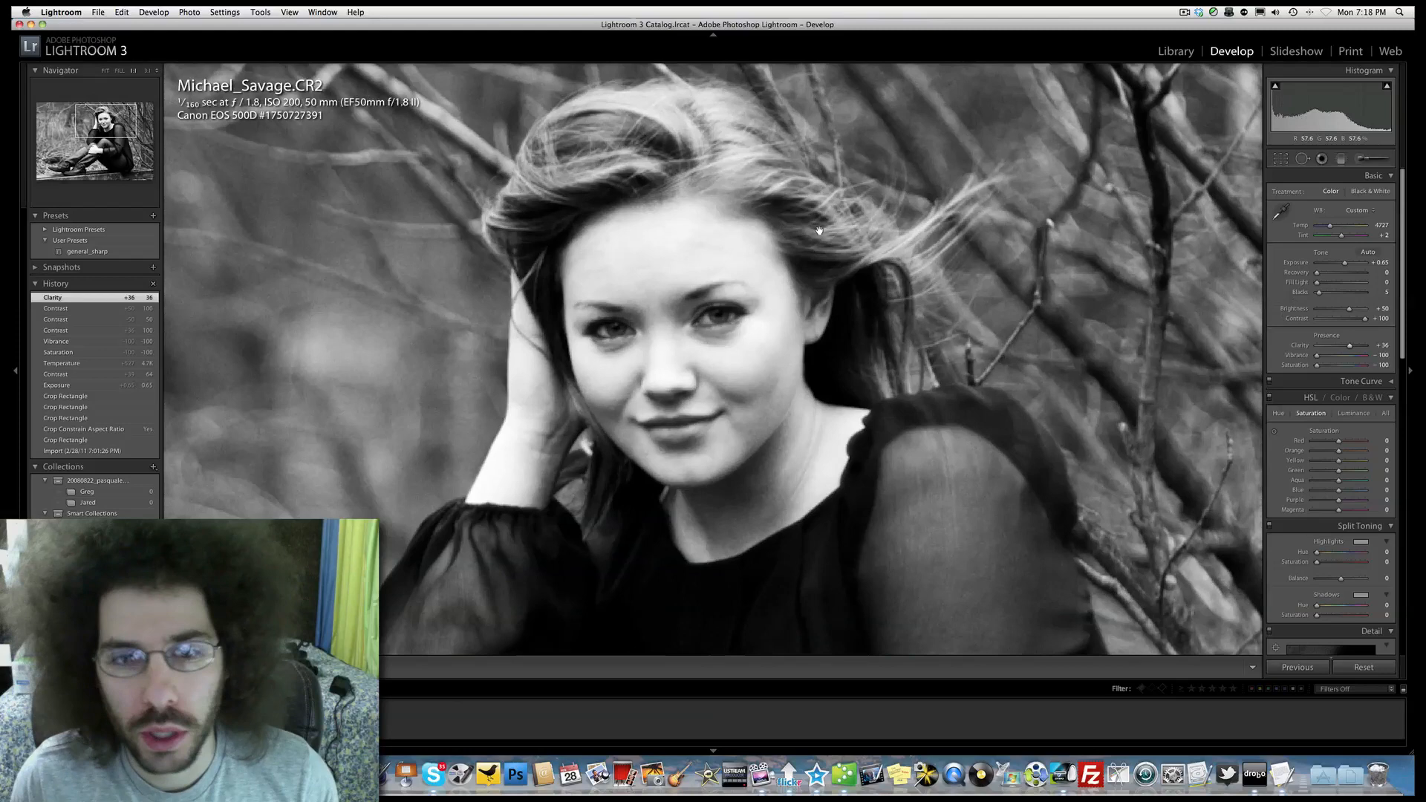
# - Try the contrast at 0 and return it to +100, and raise the exposure to +0.80
pyautogui.click(693, 253)
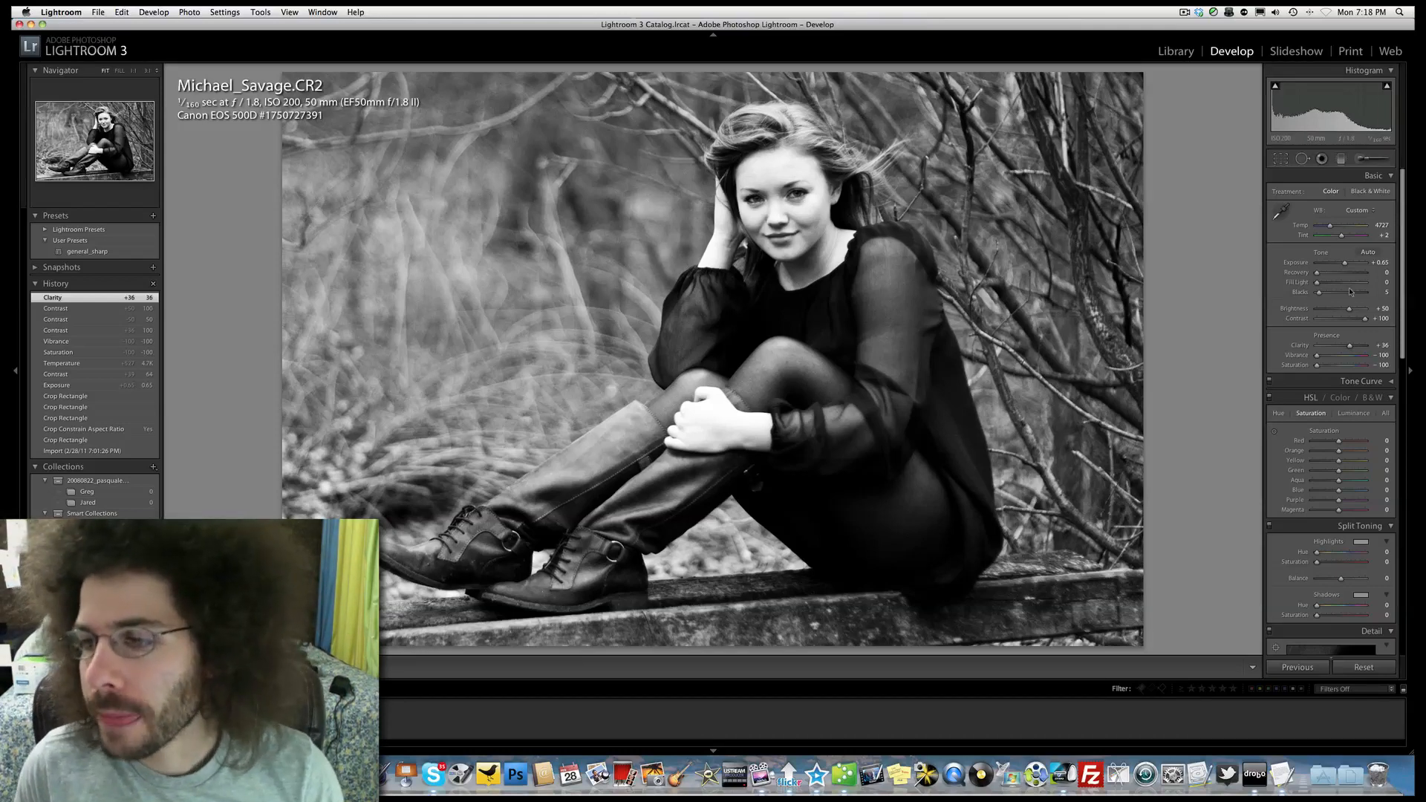
pyautogui.moveTo(1287, 316); pyautogui.dragTo(1389, 318)
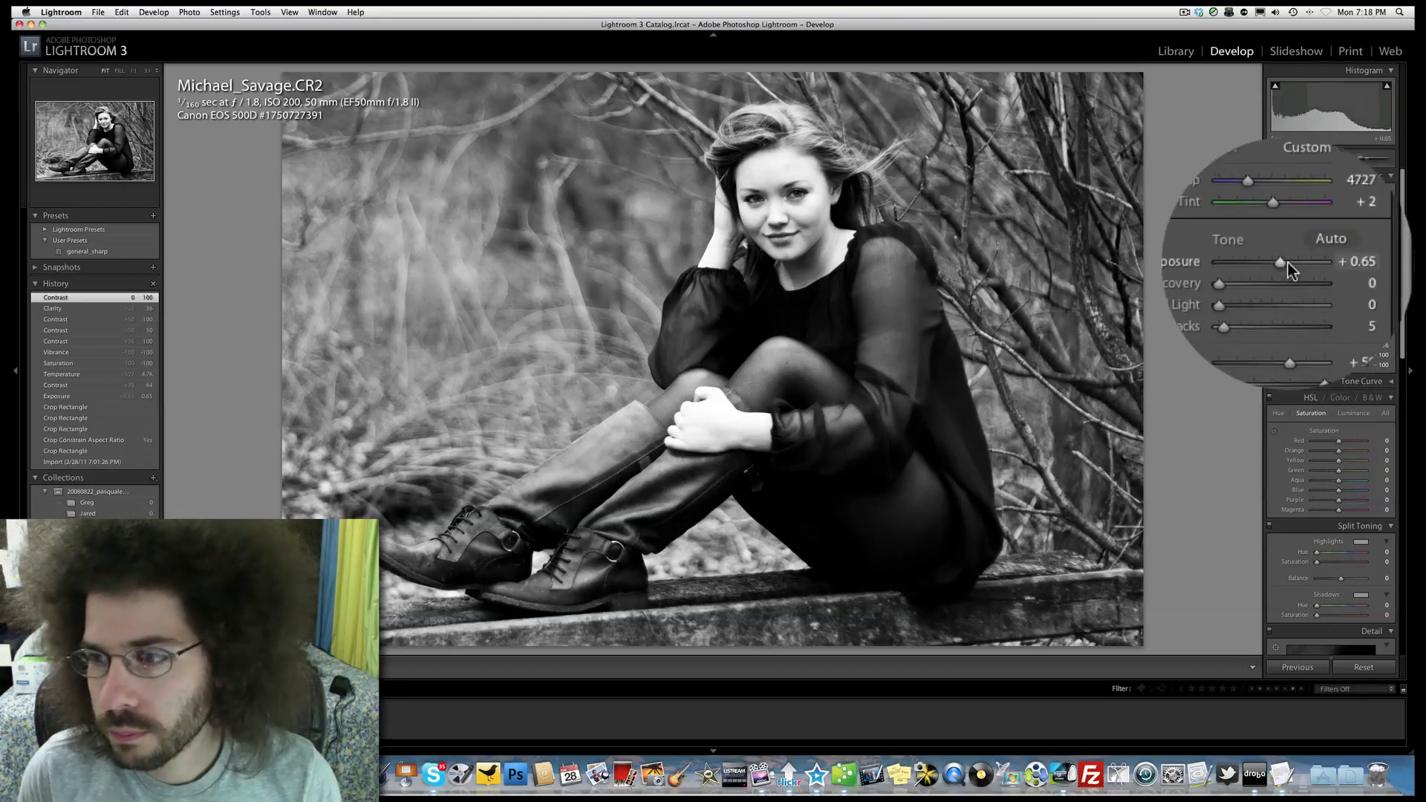
pyautogui.moveTo(1287, 263); pyautogui.dragTo(1289, 264)
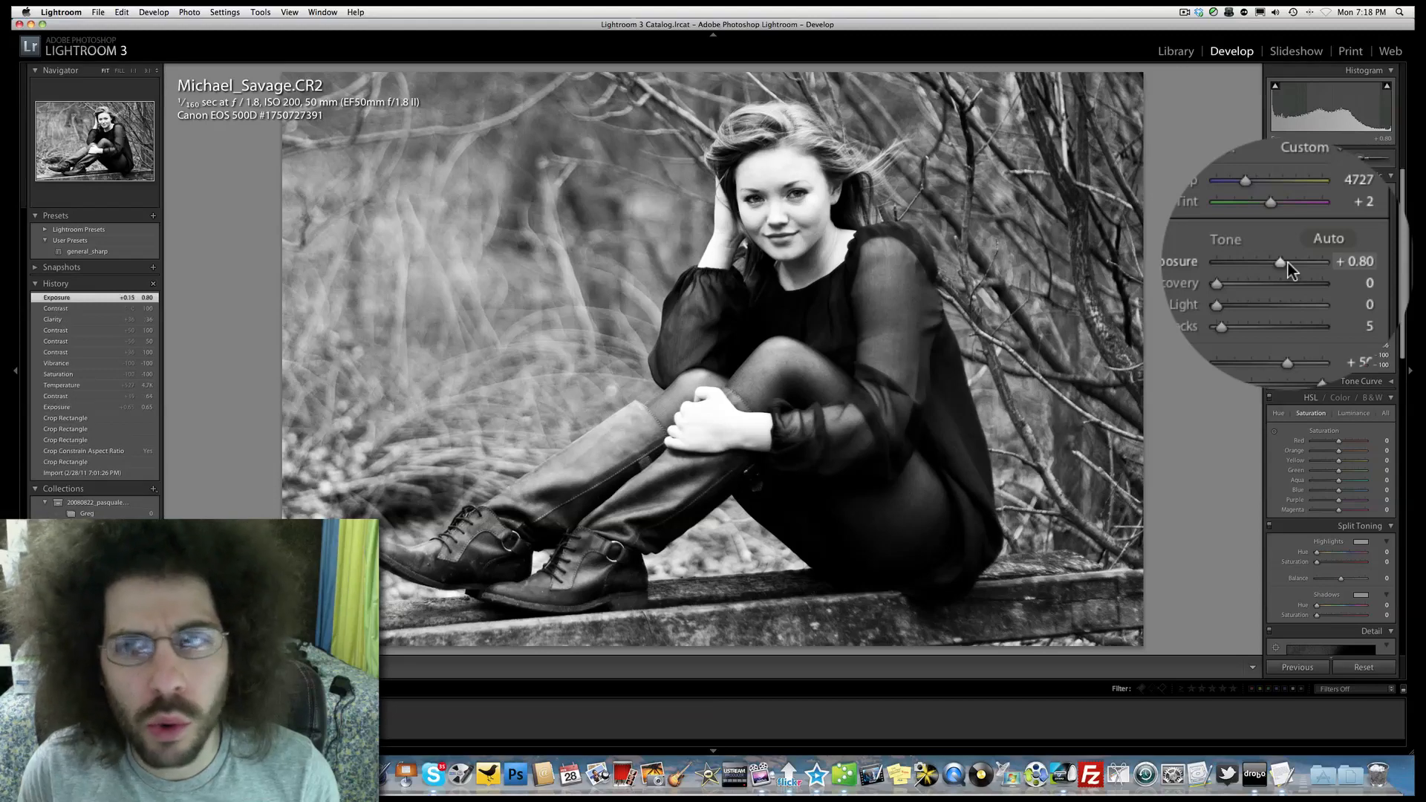
# - Lower the exposure to +0.75 and warm the white balance temperature to 6659
pyautogui.moveTo(1289, 232); pyautogui.dragTo(1290, 266)
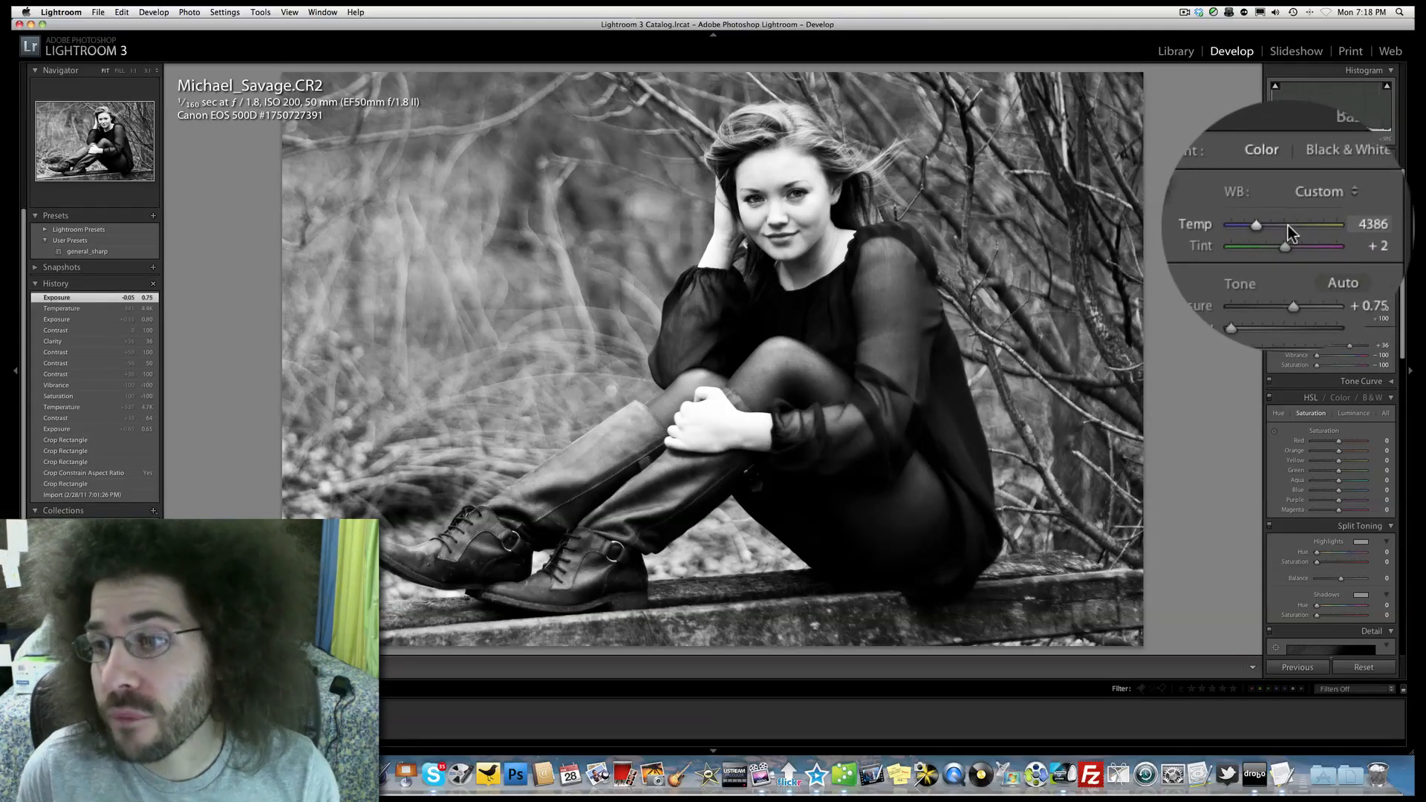
pyautogui.click(1289, 226)
pyautogui.moveTo(1288, 226)
pyautogui.mouseDown()
pyautogui.moveTo(1215, 226)
pyautogui.moveTo(1289, 230)
pyautogui.mouseUp()
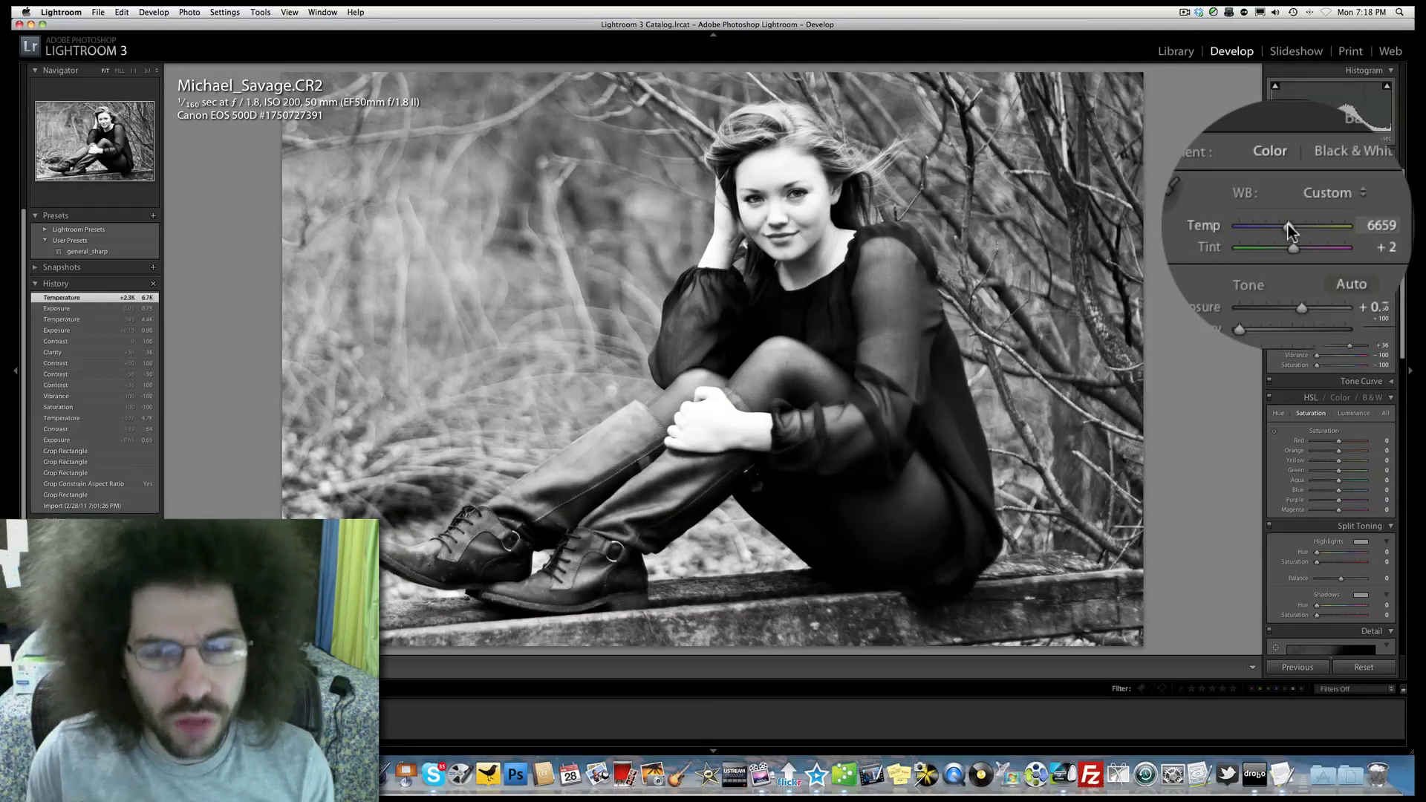
# - Compare the black-and-white edit with the original photo several times and inspect the woman's face at close zoom
pyautogui.press('\\')
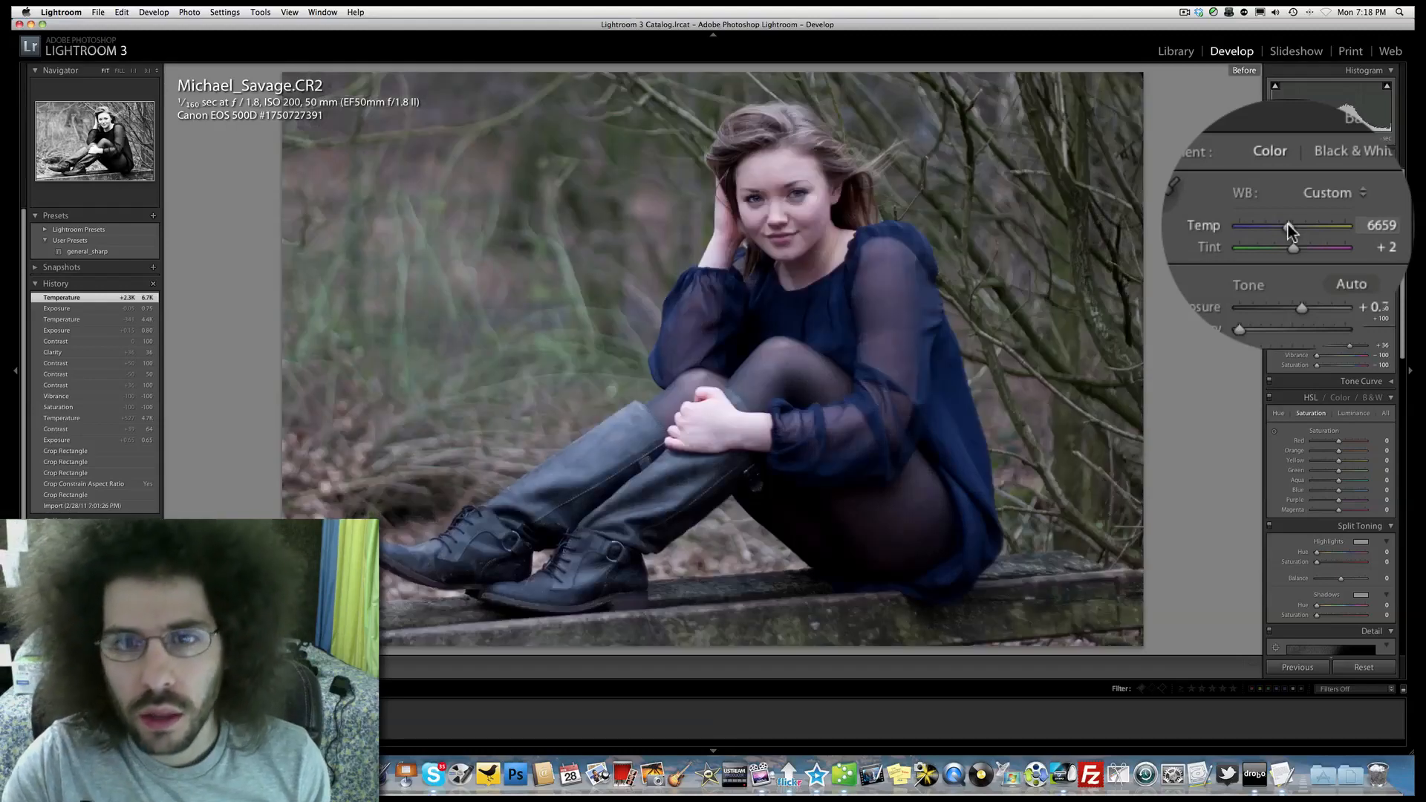
pyautogui.press('\\')
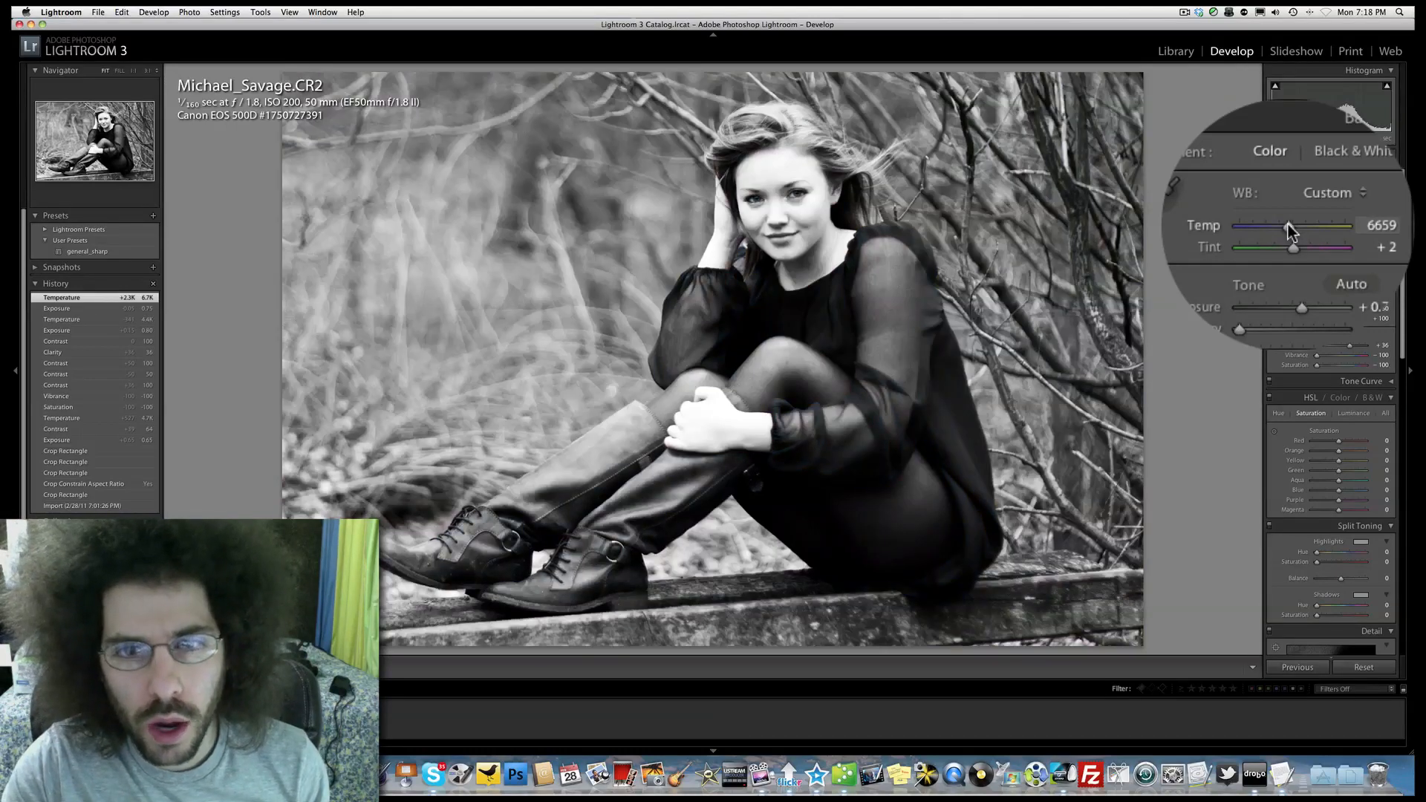
pyautogui.press('\\')
pyautogui.press('\\')
pyautogui.press('\\')
pyautogui.press('\\')
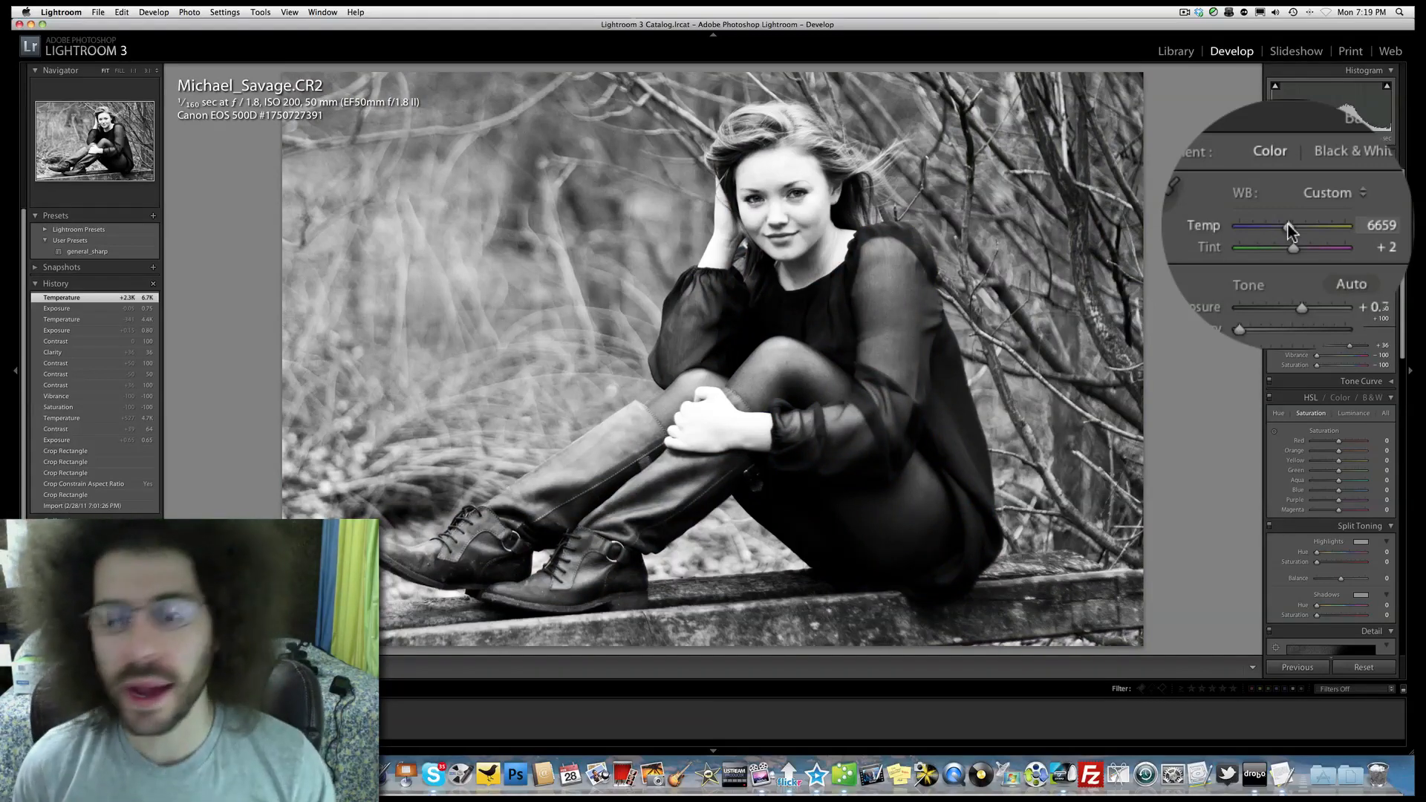
pyautogui.click(770, 183)
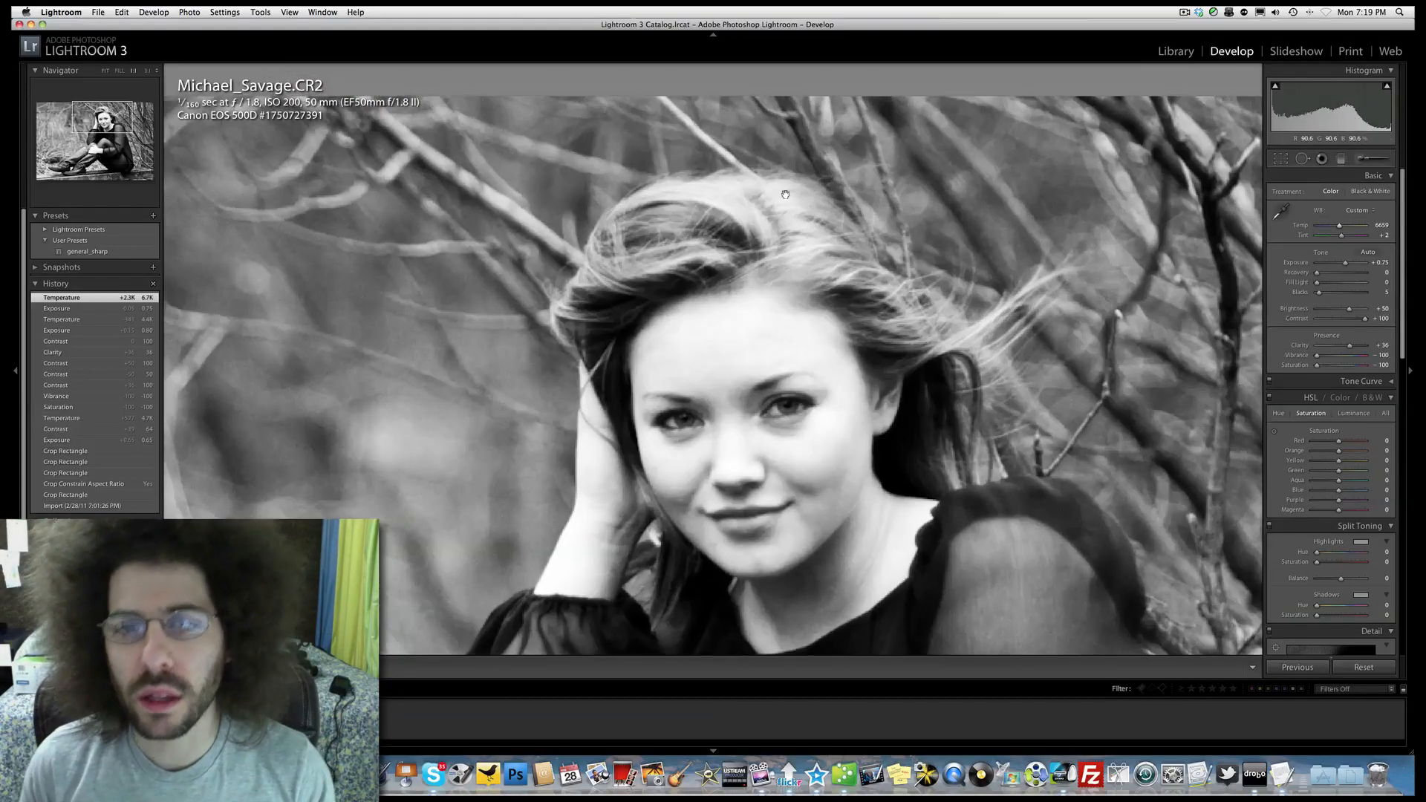
pyautogui.click(818, 261)
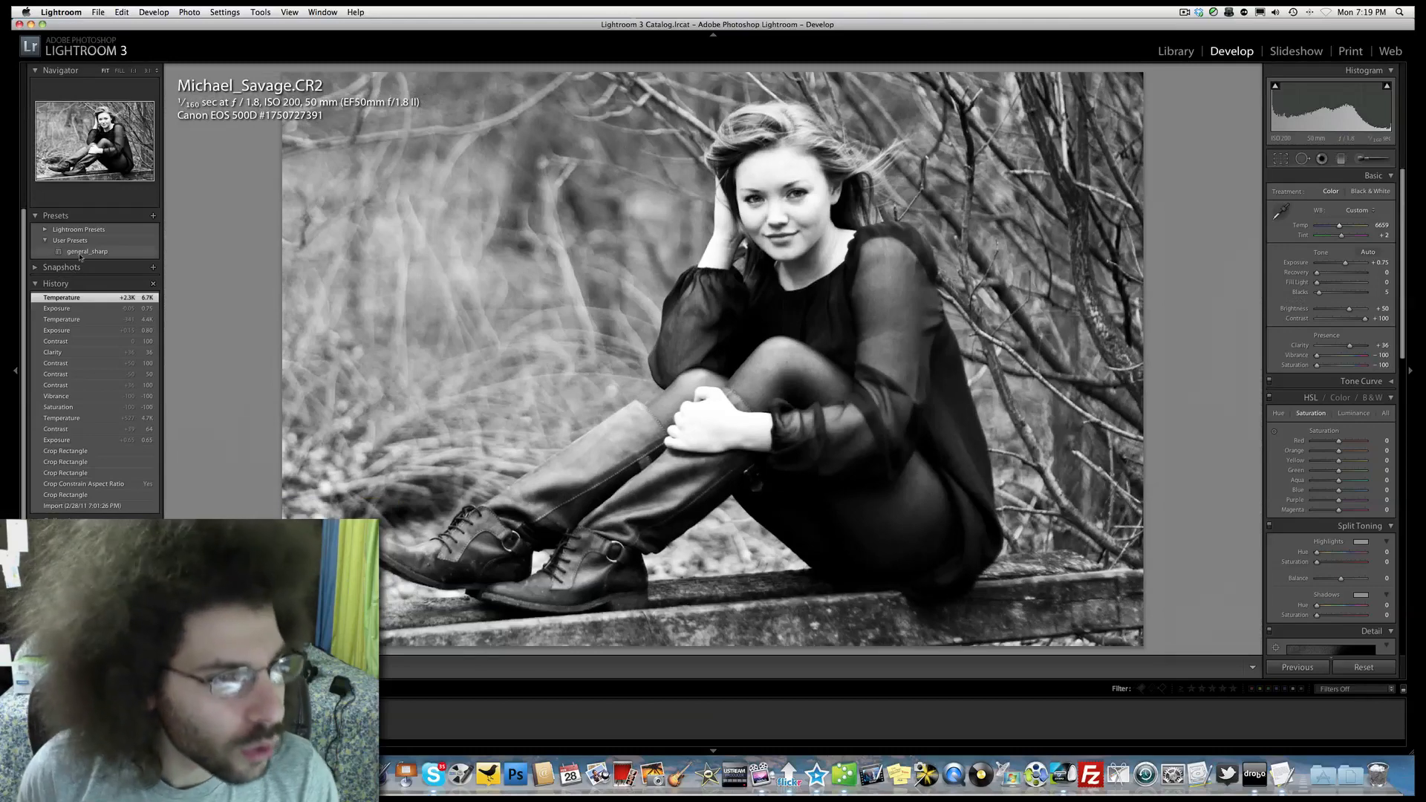
# - Apply the general_sharp preset to the photo and review its sharpening settings
pyautogui.click(87, 251)
pyautogui.scroll(-10, 1300, 322)
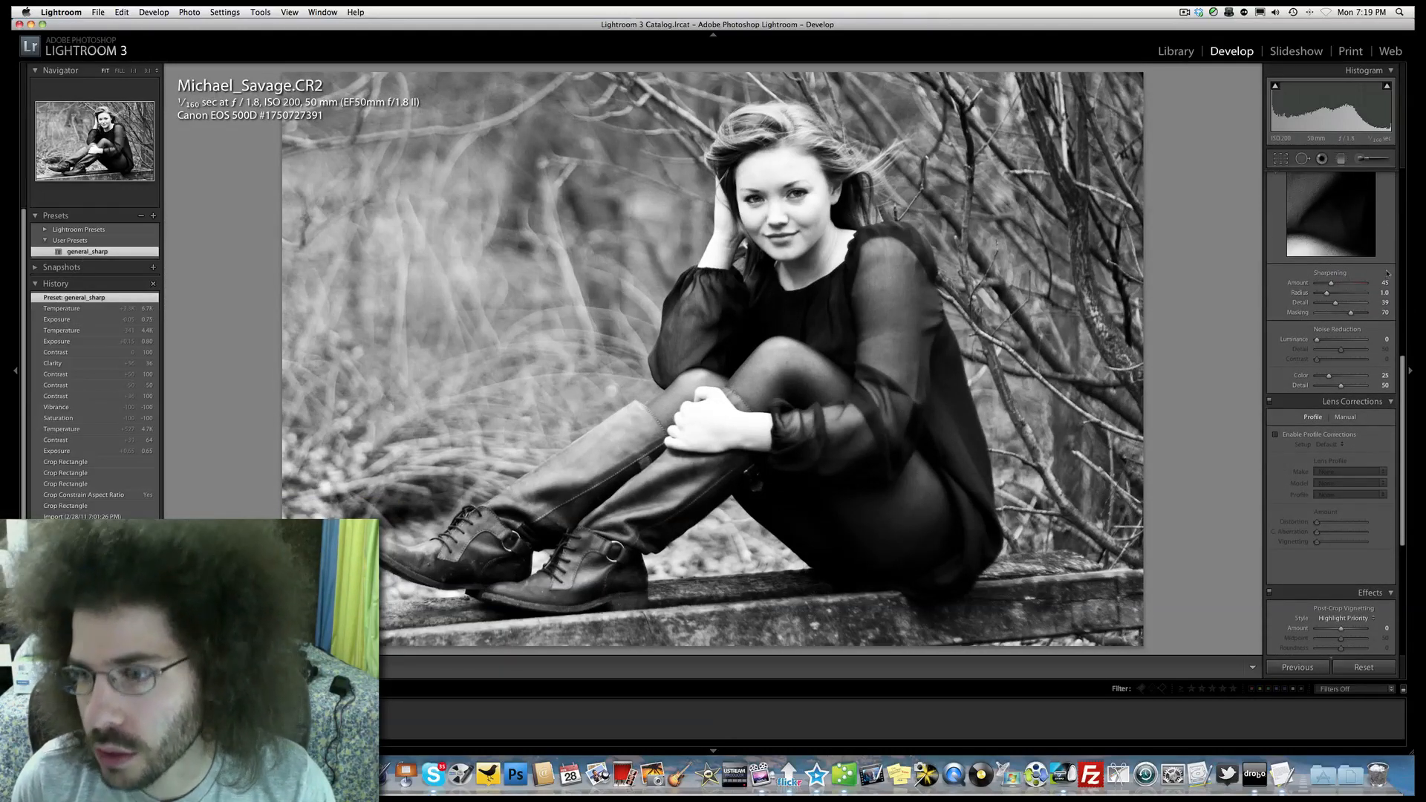
pyautogui.scroll(5, 1317, 297)
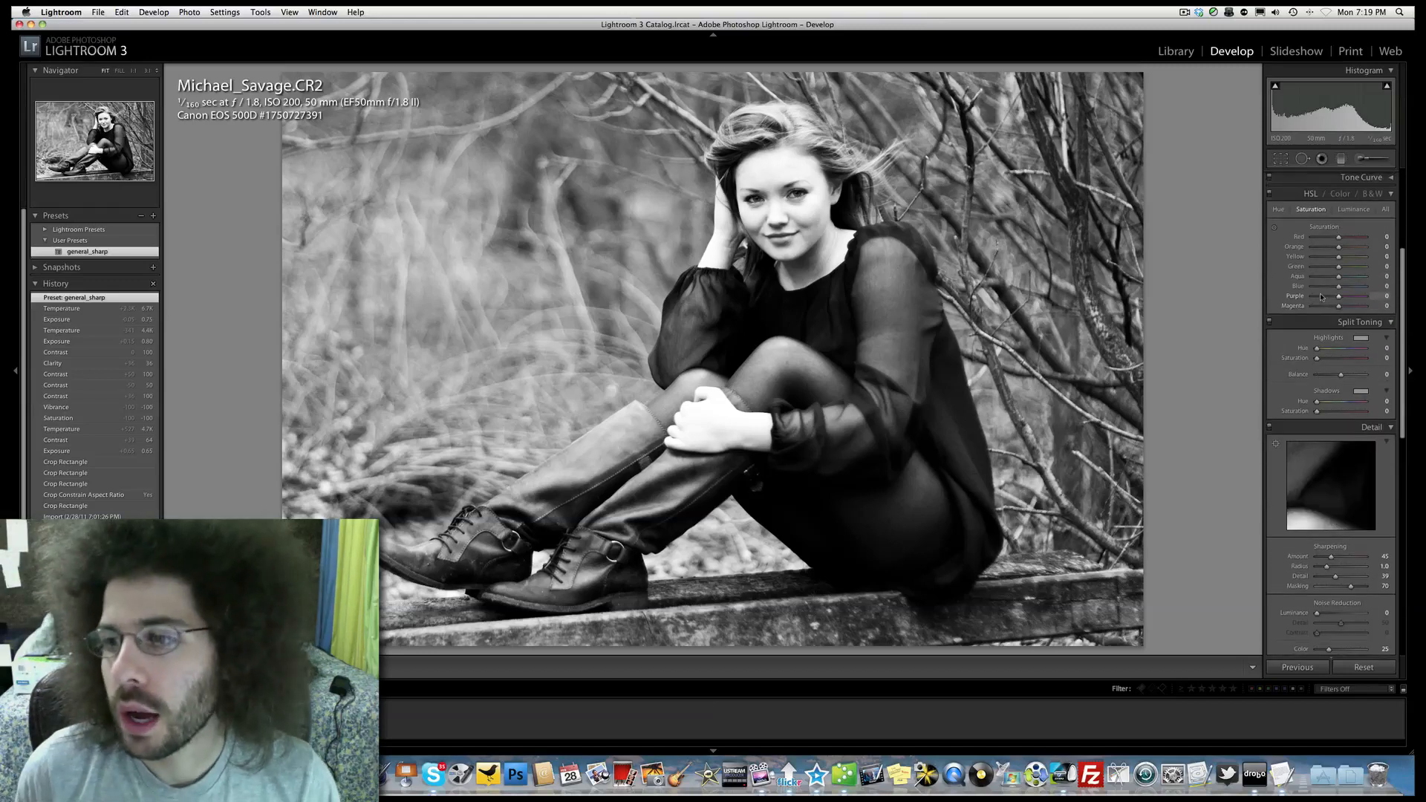
pyautogui.scroll(4, 1317, 297)
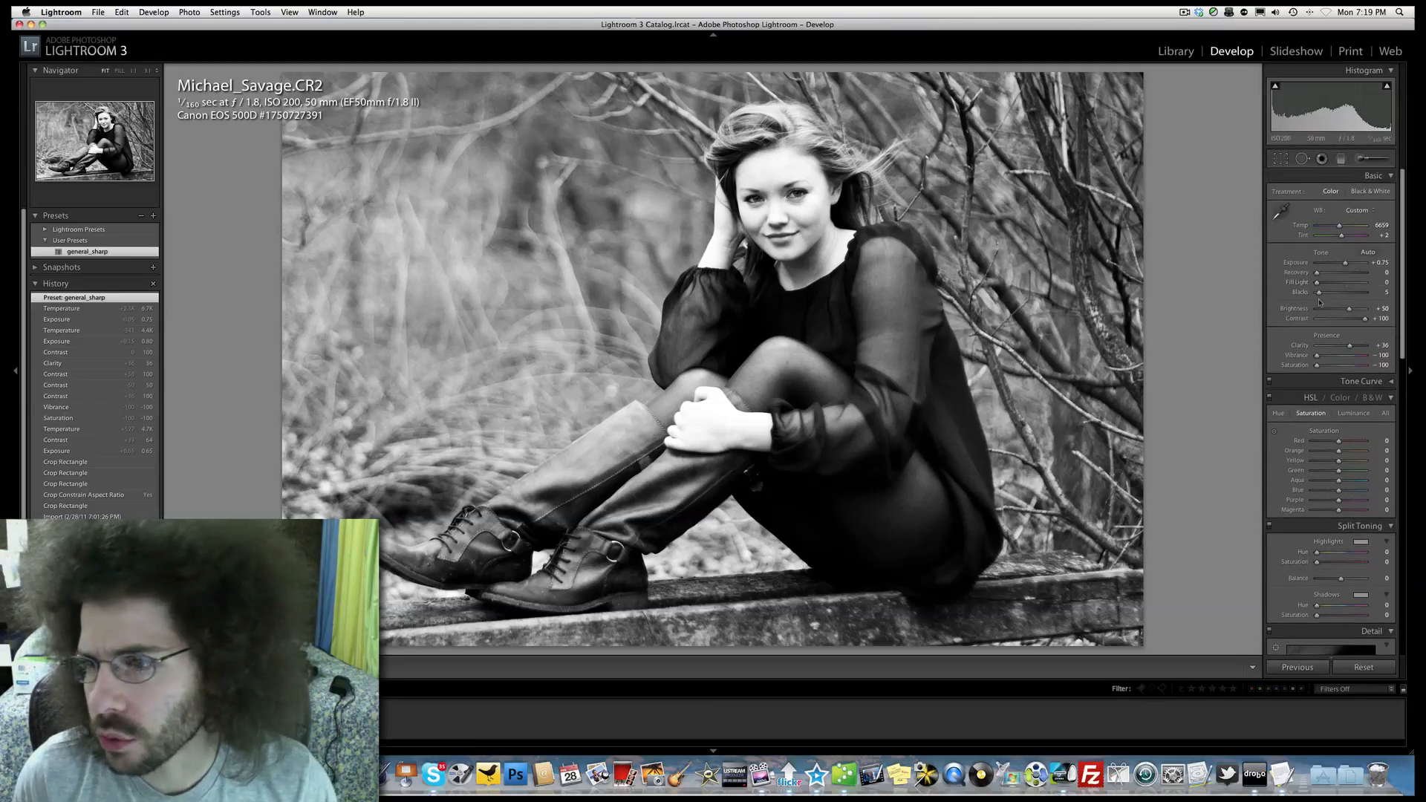
# - Lower the clarity to +16 and, after trying and undoing blacks of 14, set the blacks to 9
pyautogui.moveTo(1353, 349)
pyautogui.mouseDown()
pyautogui.moveTo(1329, 349)
pyautogui.moveTo(1380, 349)
pyautogui.moveTo(1345, 347)
pyautogui.mouseUp()
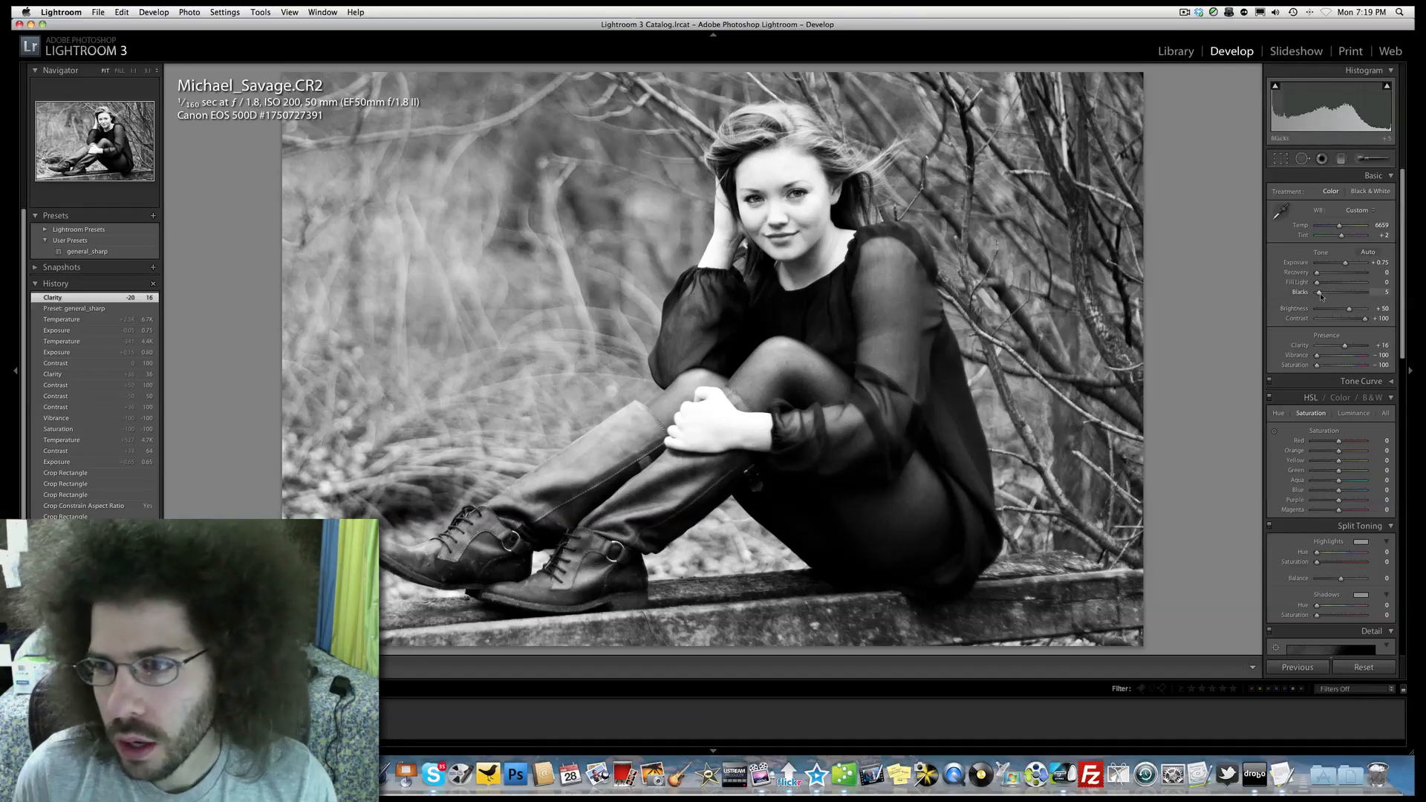
pyautogui.moveTo(1321, 296); pyautogui.dragTo(1327, 297)
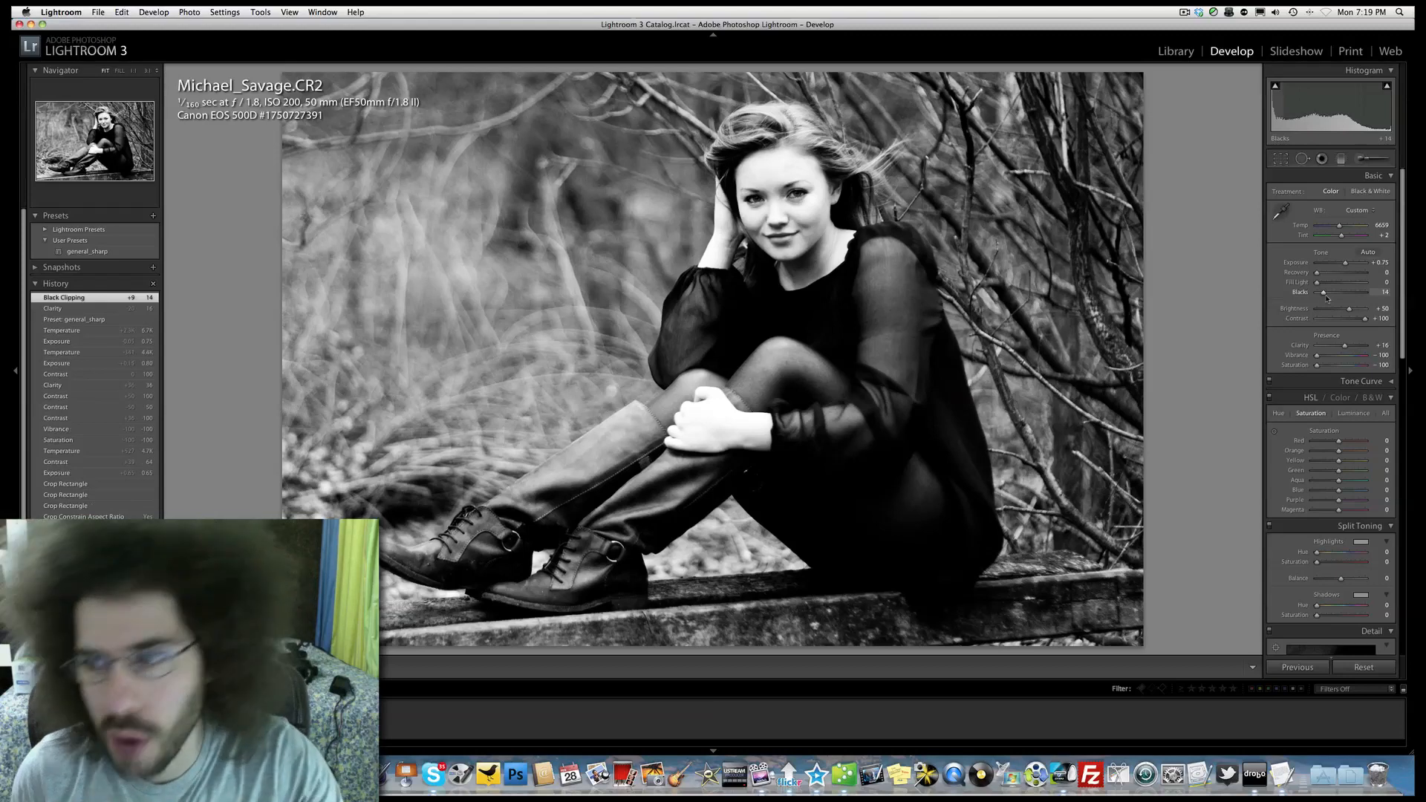
pyautogui.press('super+z')
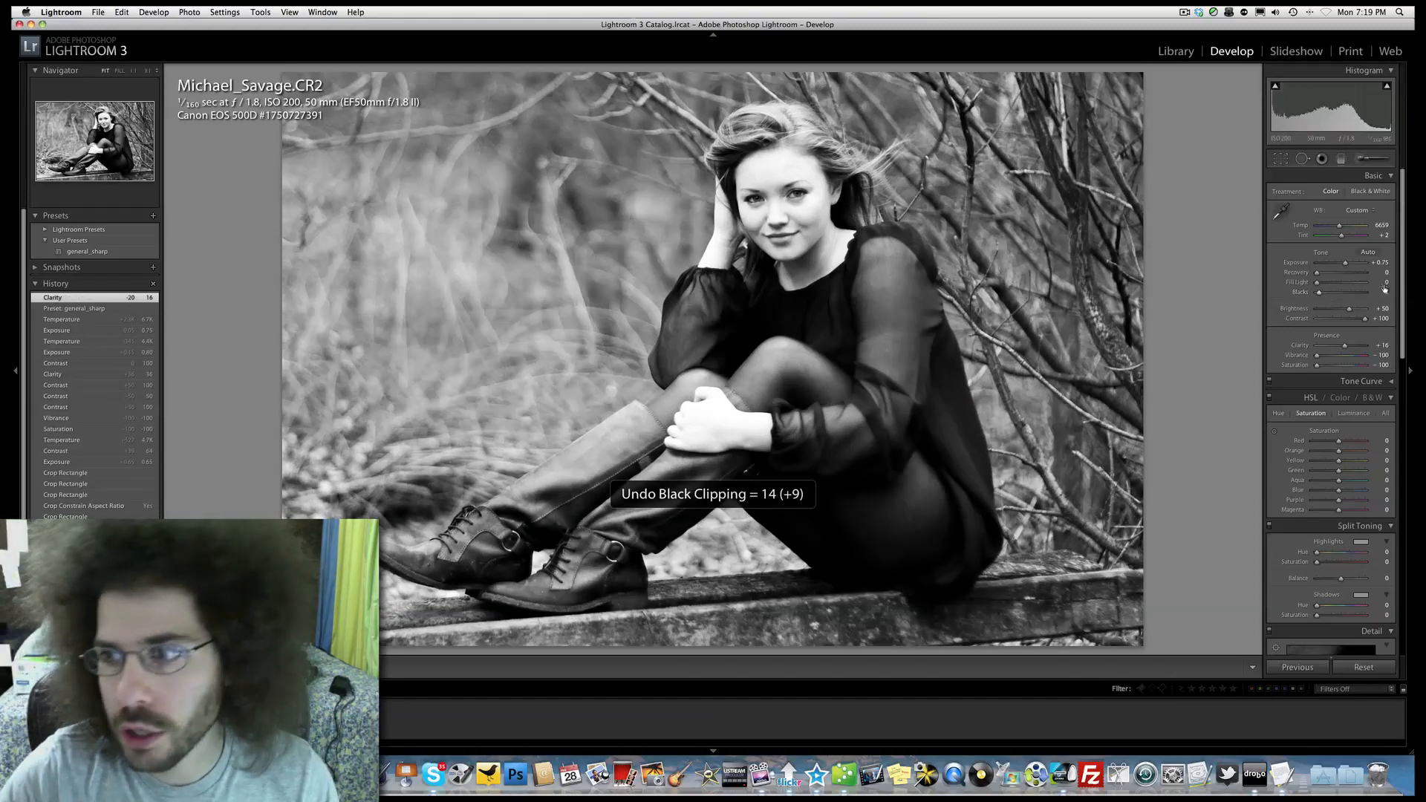
pyautogui.moveTo(1377, 292); pyautogui.dragTo(1385, 296)
pyautogui.click(1384, 292)
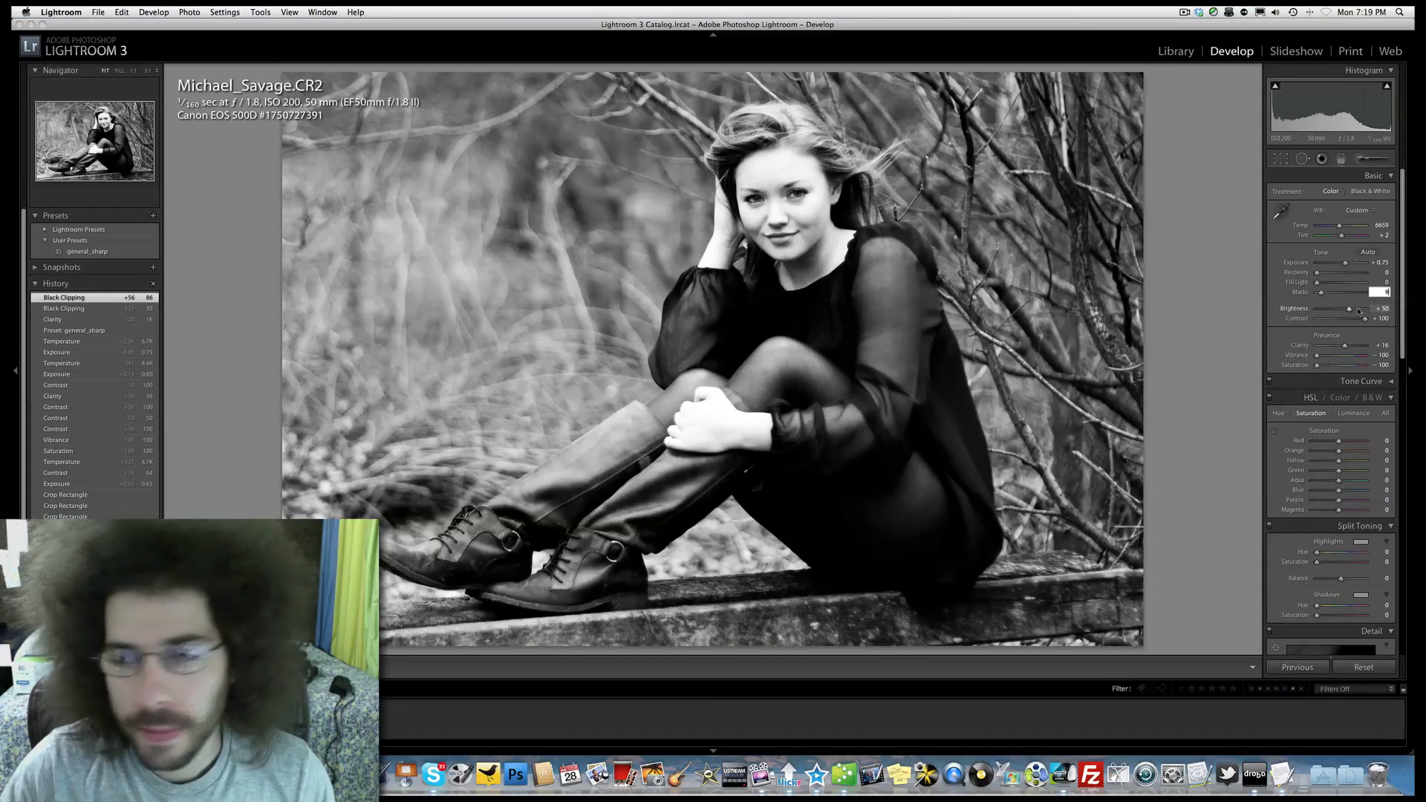
pyautogui.press('Return')
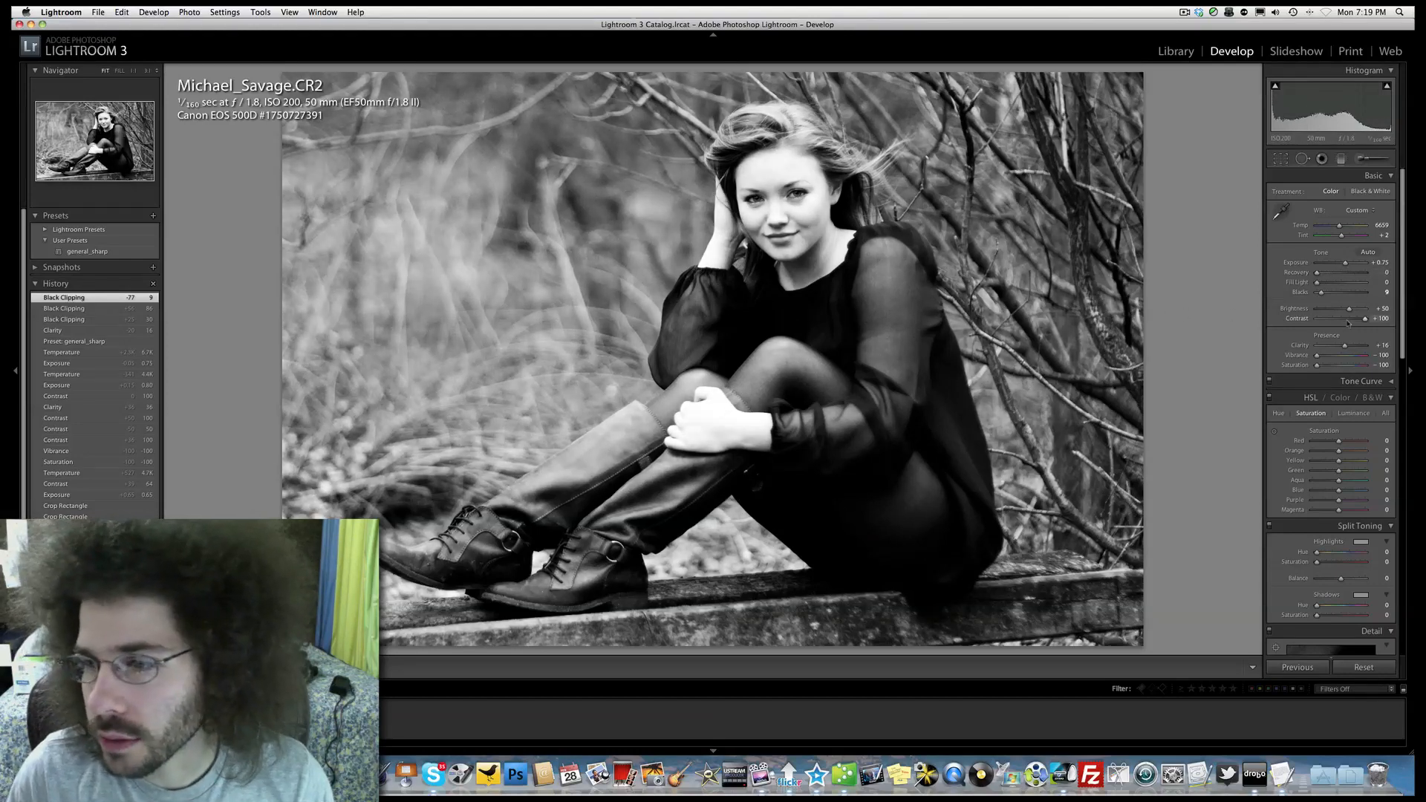
# - Raise the exposure to +0.90 and check its effect on the woman's face at close zoom
pyautogui.moveTo(1346, 264); pyautogui.dragTo(1348, 265)
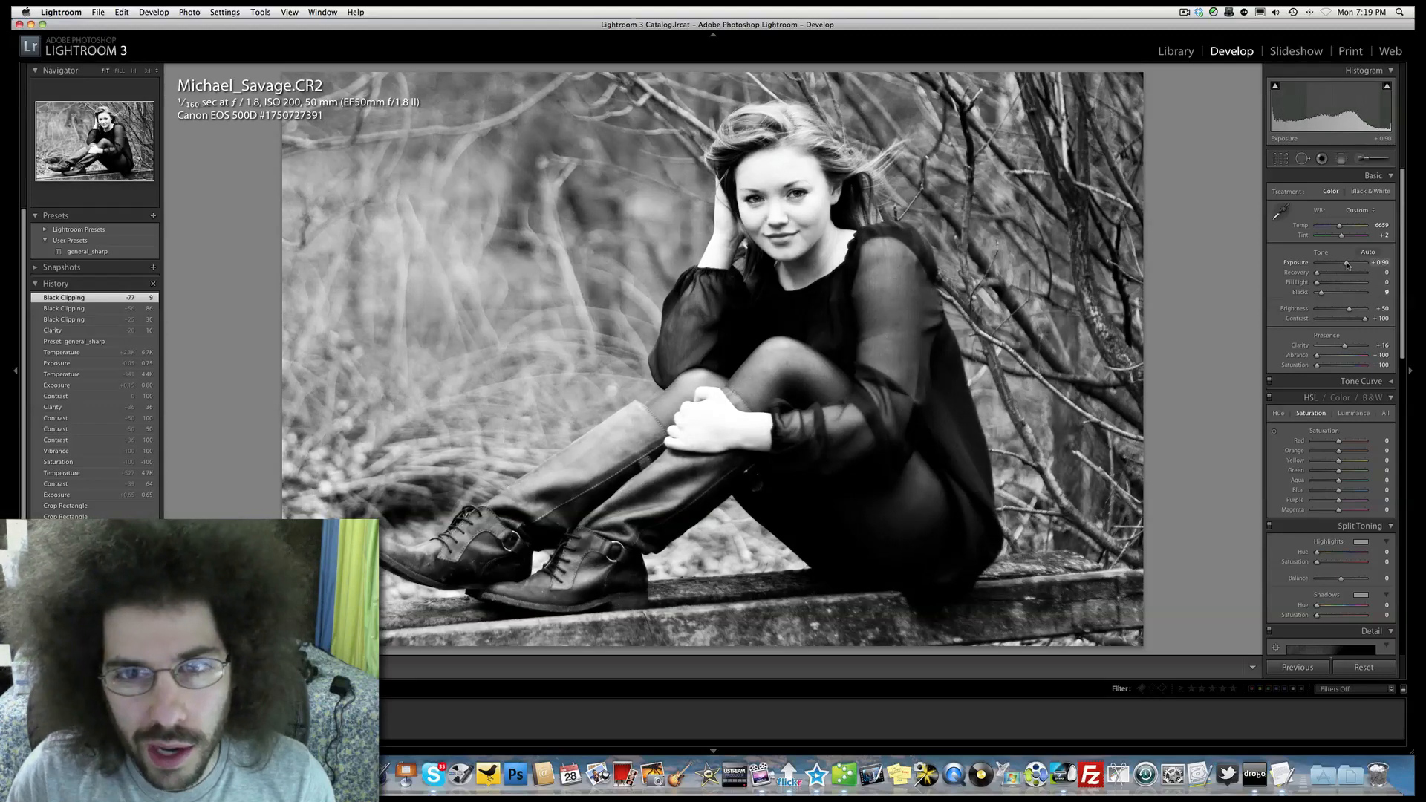
pyautogui.click(744, 184)
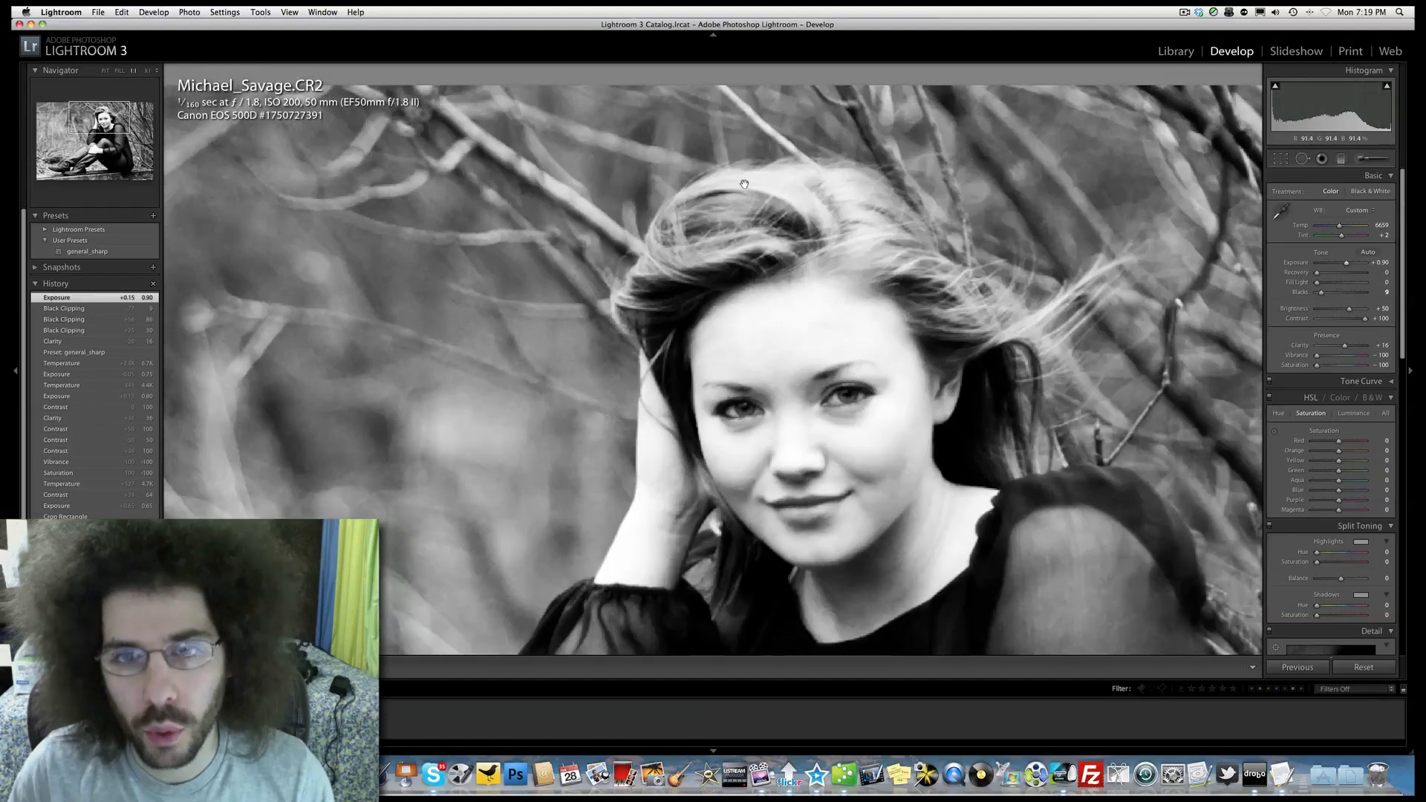
pyautogui.click(802, 241)
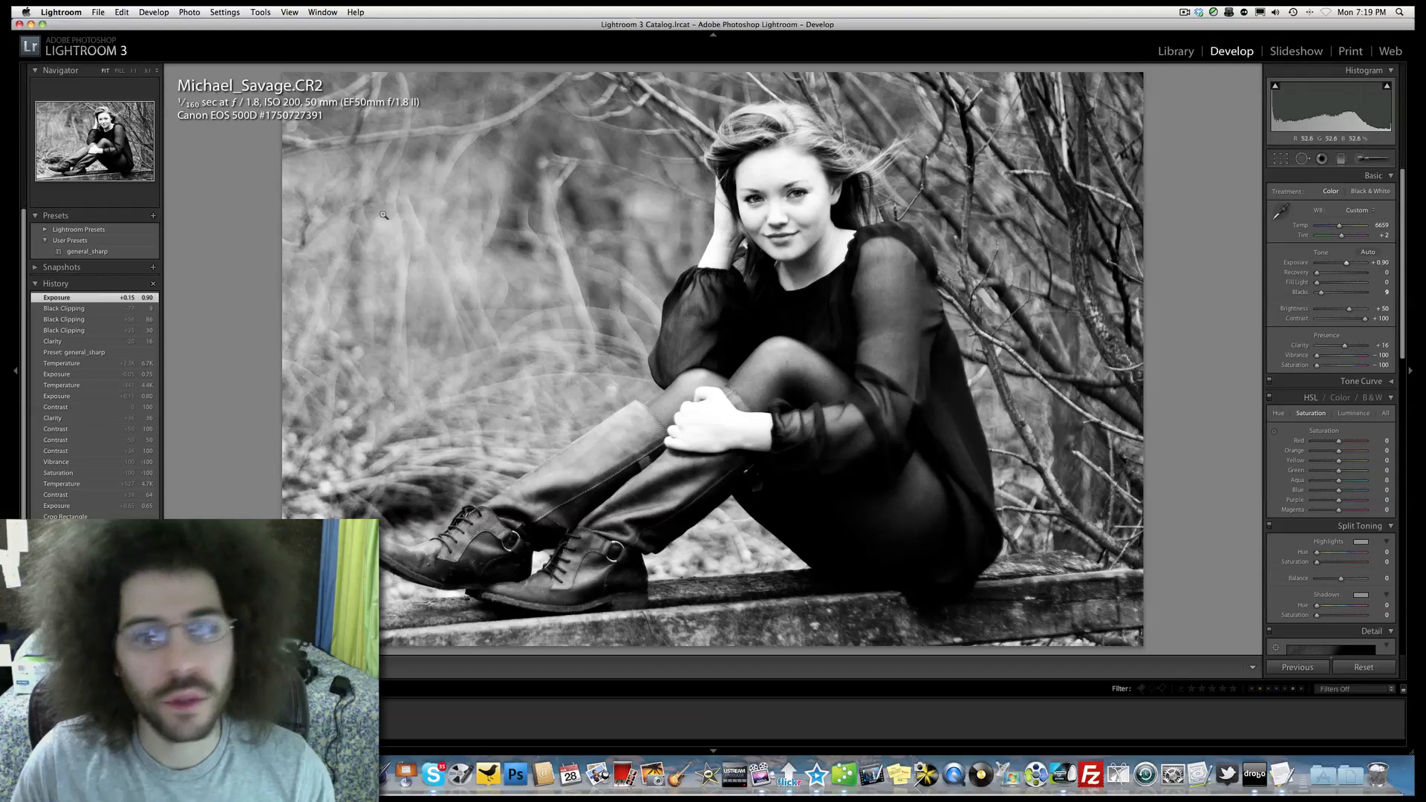
# - Compare the black-and-white edit with the original color photo
pyautogui.click(87, 251)
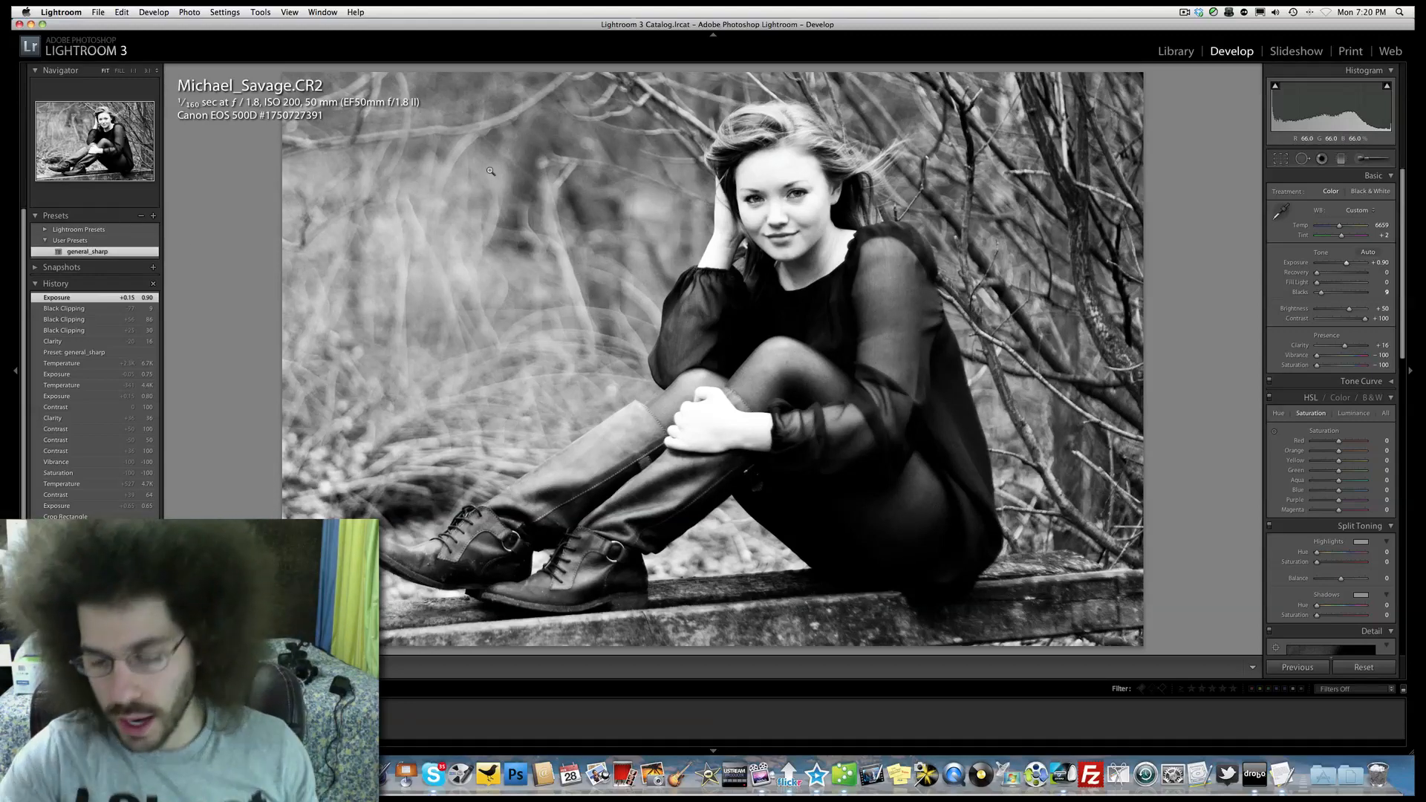
pyautogui.press('\\')
pyautogui.press('\\')
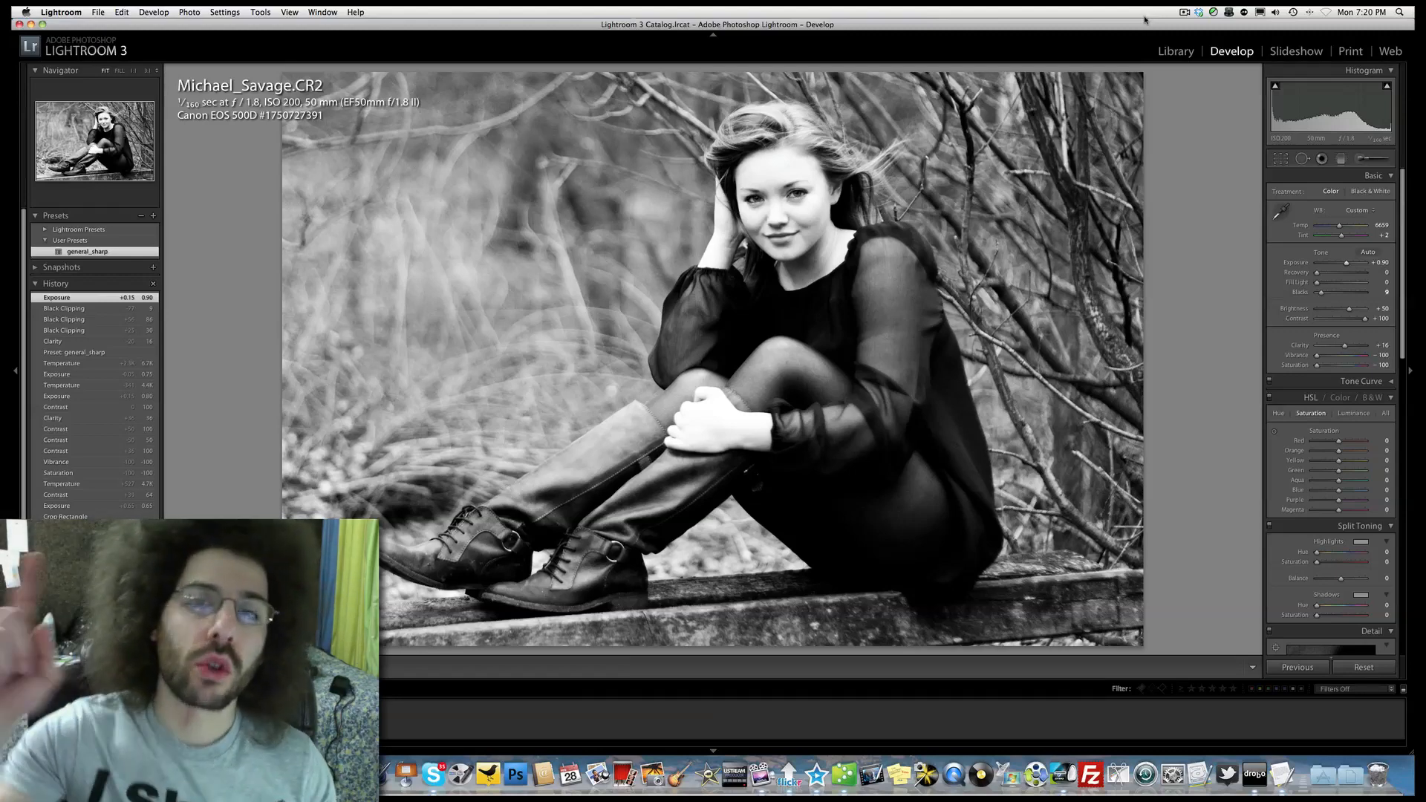
pyautogui.click(1183, 13)
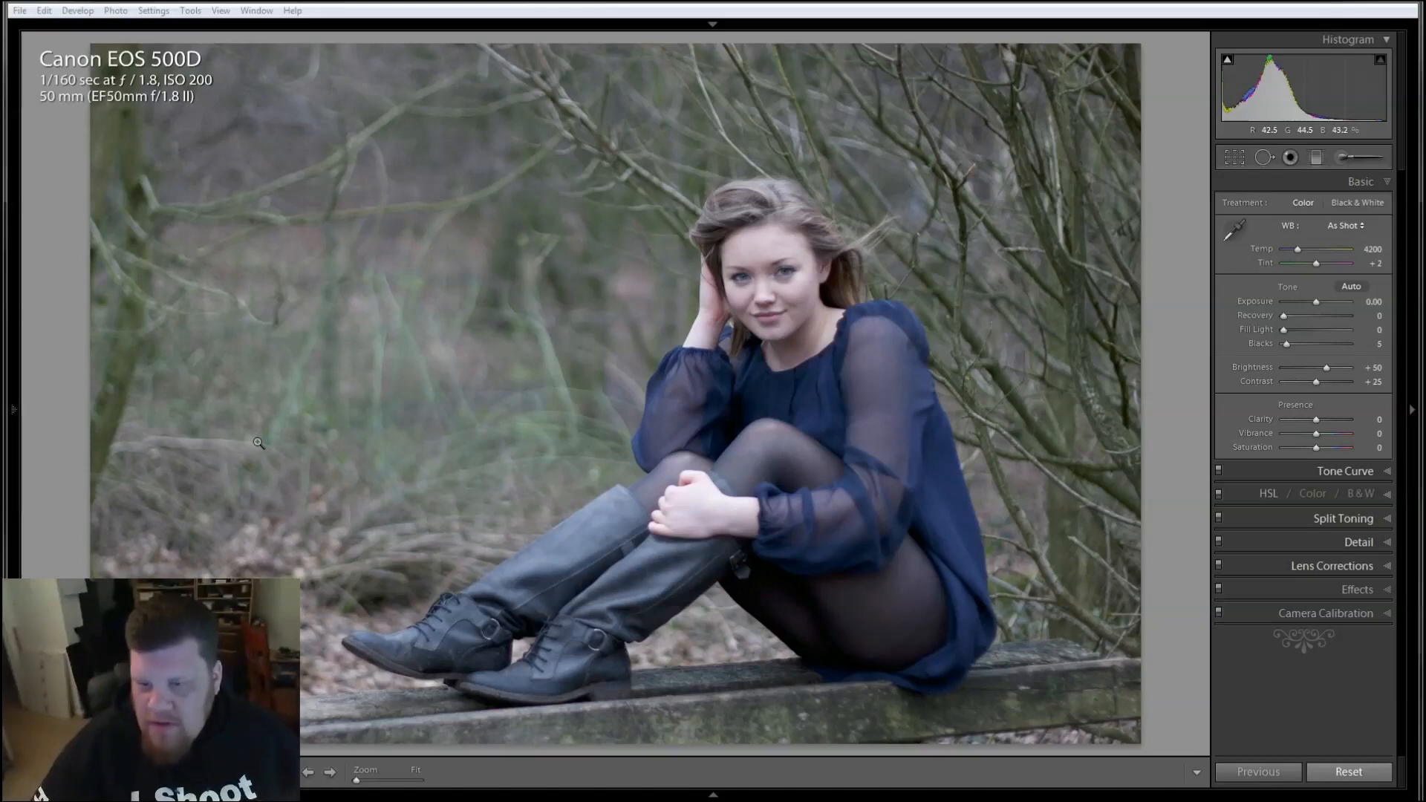
# - Examine the blurred background and branches of the unedited color photo at 1:1 zoom, and return to the full view
pyautogui.click(358, 397)
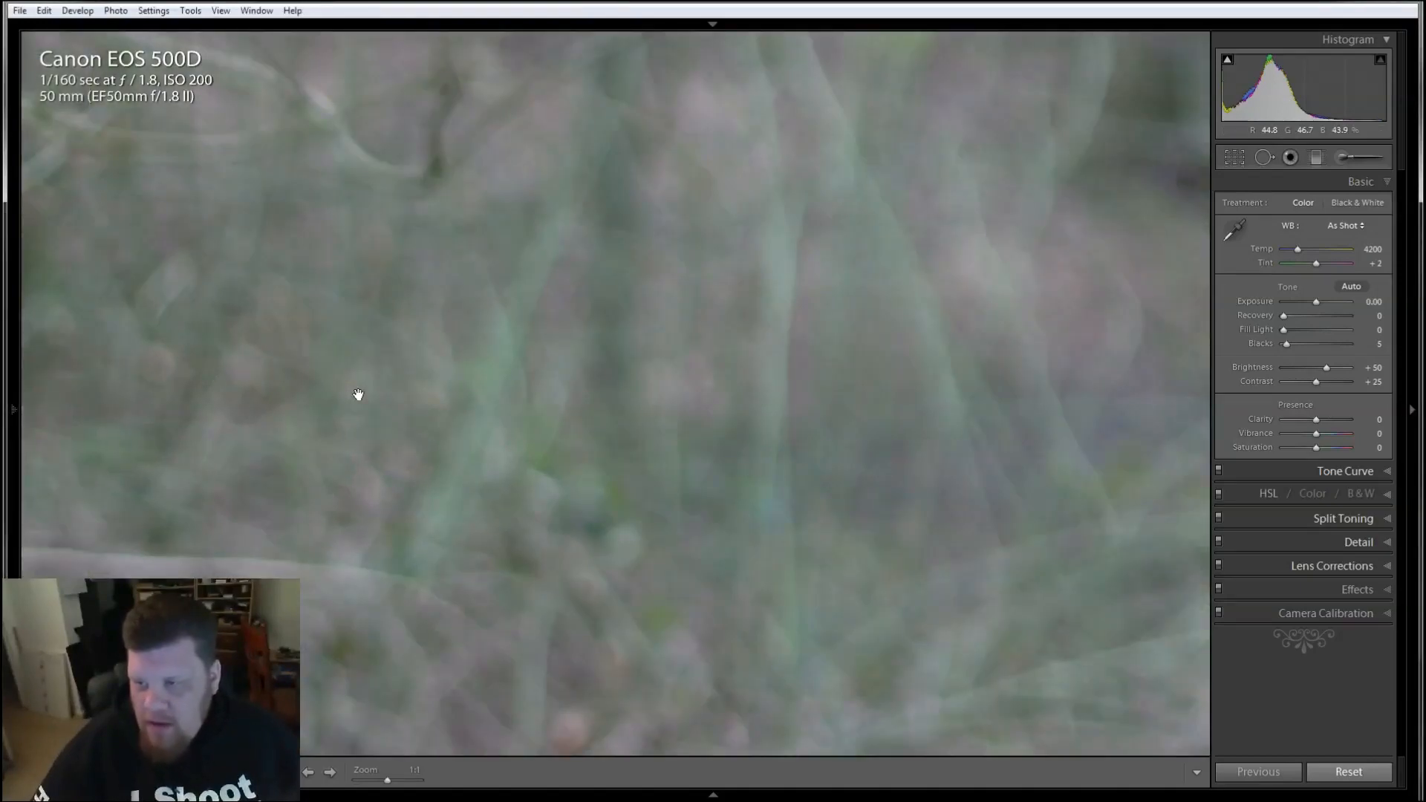
pyautogui.moveTo(891, 576); pyautogui.dragTo(922, 212)
pyautogui.moveTo(1003, 173); pyautogui.dragTo(719, 278)
pyautogui.moveTo(646, 455); pyautogui.dragTo(727, 325)
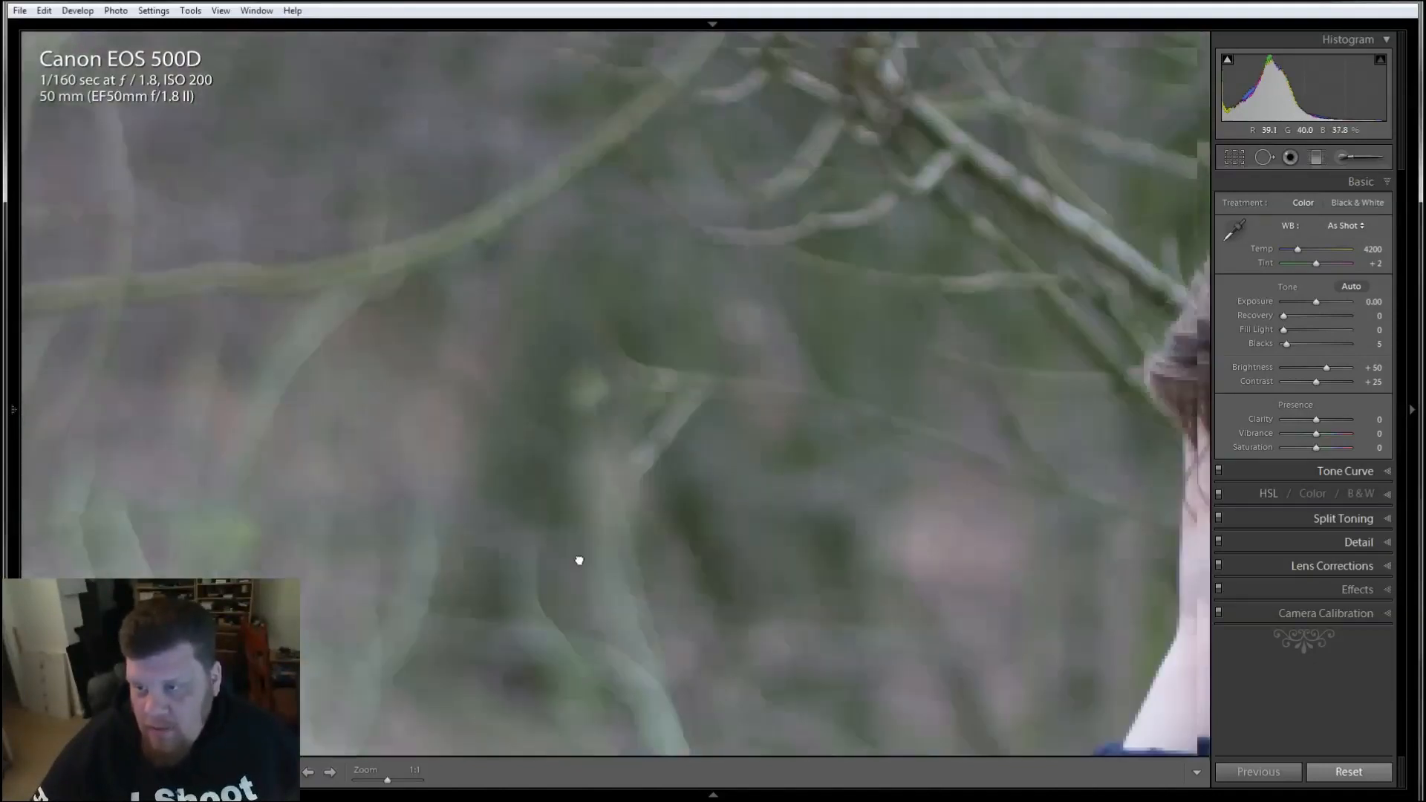
pyautogui.moveTo(548, 601); pyautogui.dragTo(703, 521)
pyautogui.moveTo(468, 567); pyautogui.dragTo(821, 463)
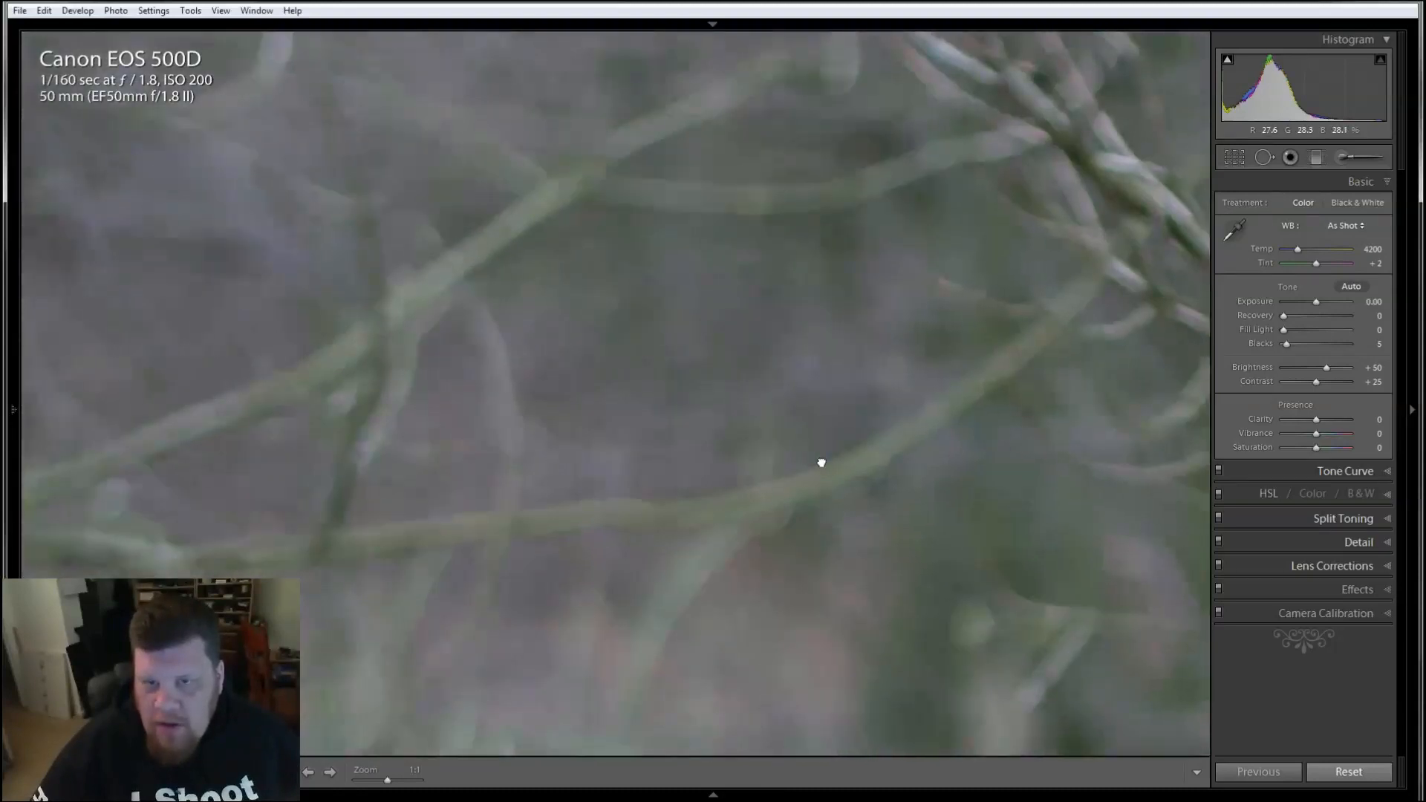
pyautogui.click(745, 471)
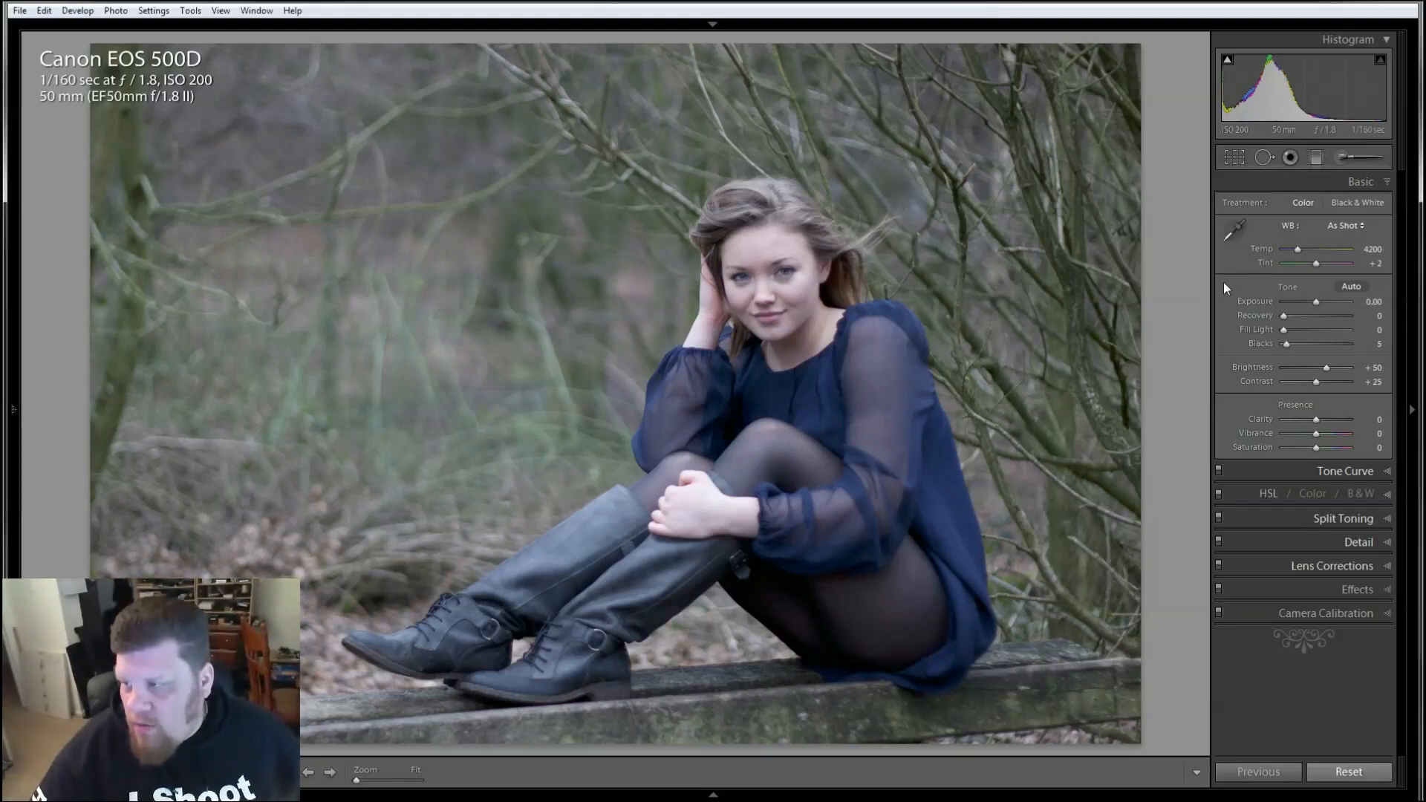
# - Set a custom white balance by sampling the woman's boot as neutral, and set the exposure to +1.43 and the blacks to 7
pyautogui.click(1234, 231)
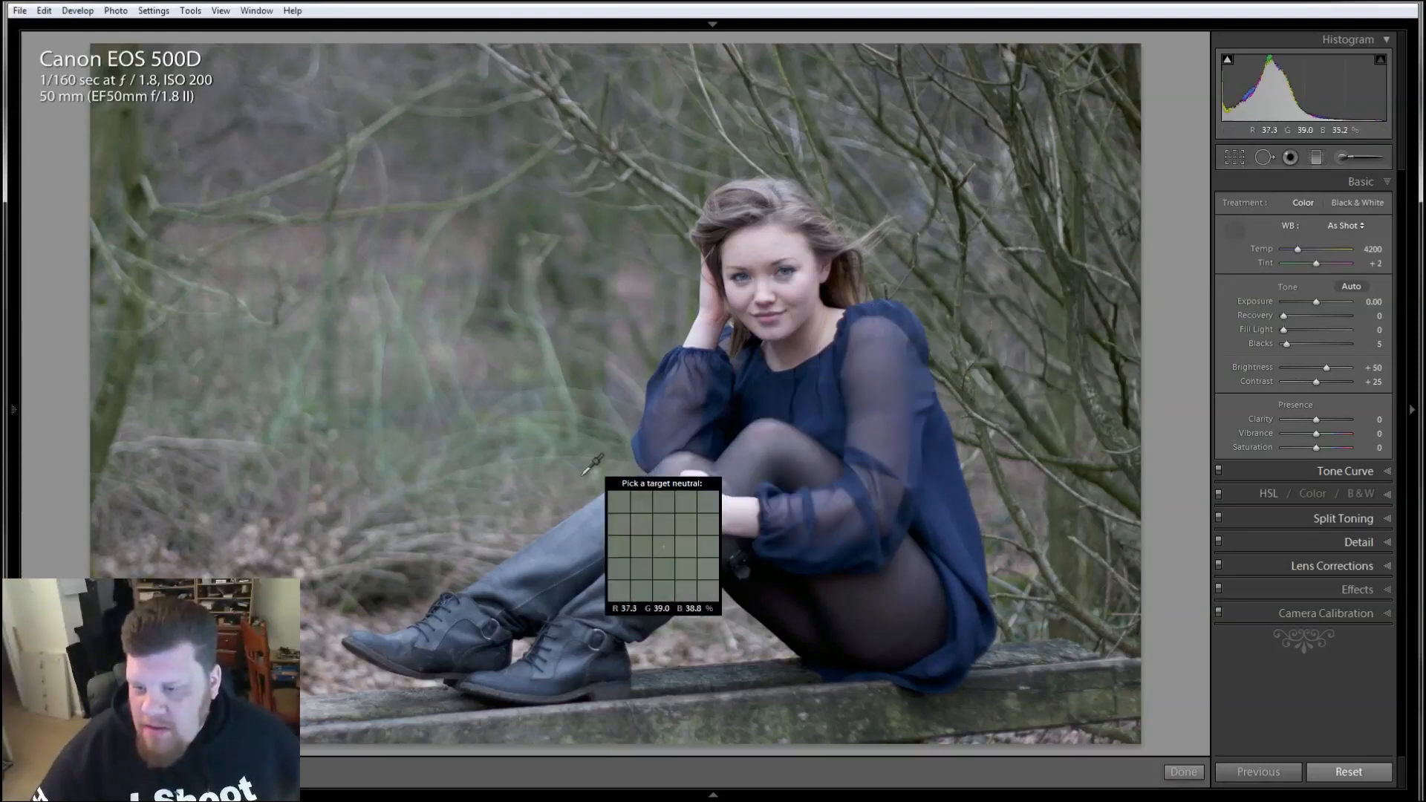
pyautogui.click(585, 515)
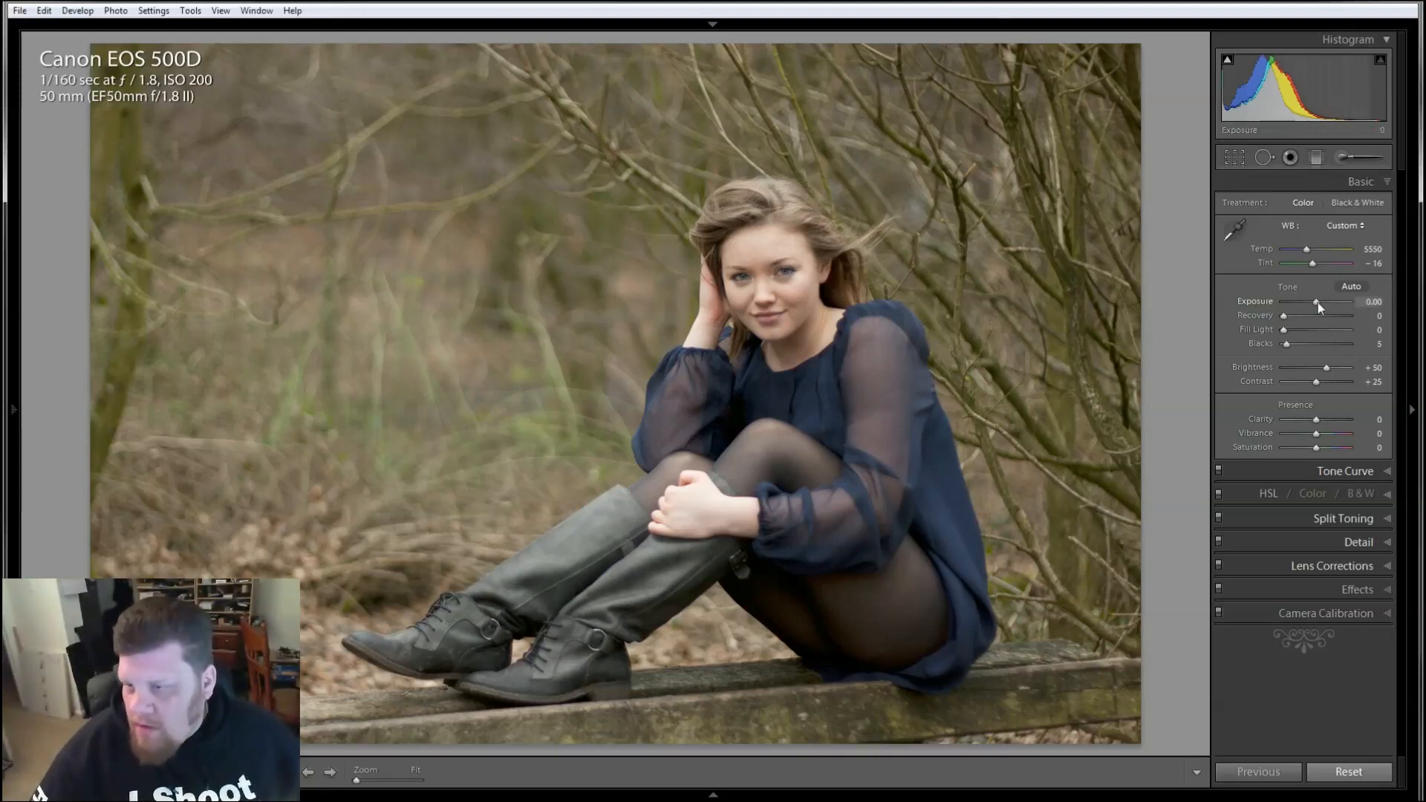
pyautogui.moveTo(1317, 301); pyautogui.dragTo(1325, 301)
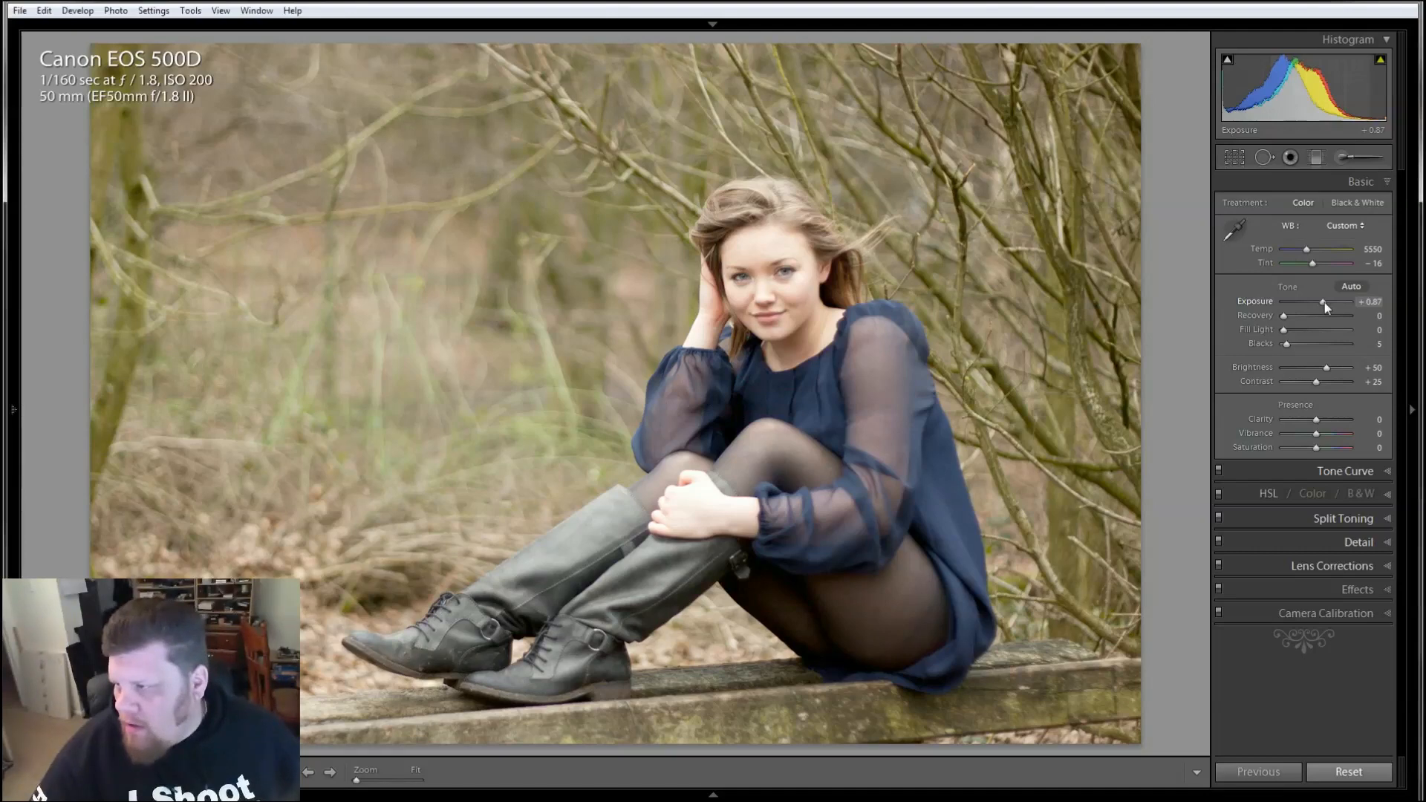
pyautogui.moveTo(1324, 301); pyautogui.dragTo(1330, 302)
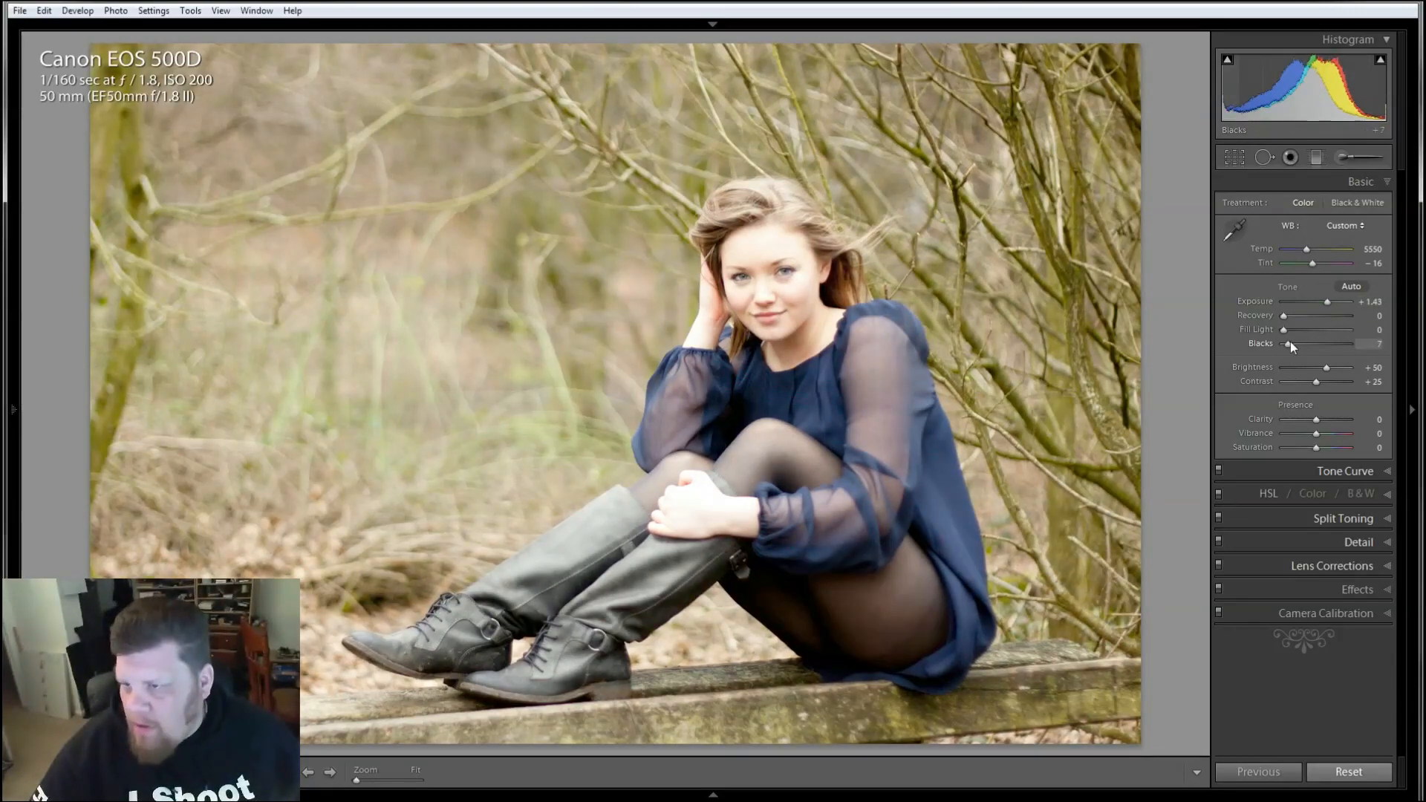
# - Try a brightness of +67 and settle on +40, and raise the contrast to +50
pyautogui.moveTo(1326, 368); pyautogui.dragTo(1329, 371)
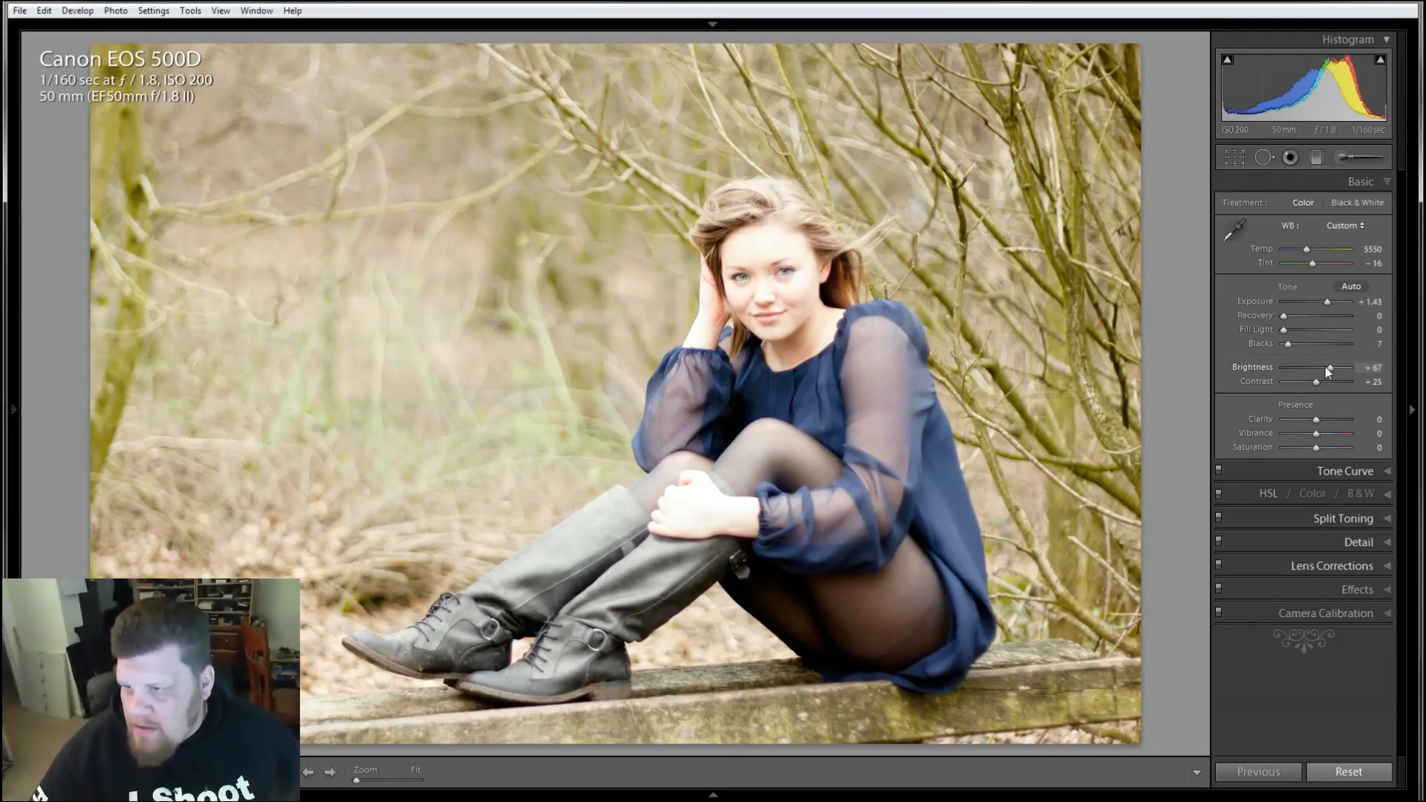
pyautogui.doubleClick(1328, 371)
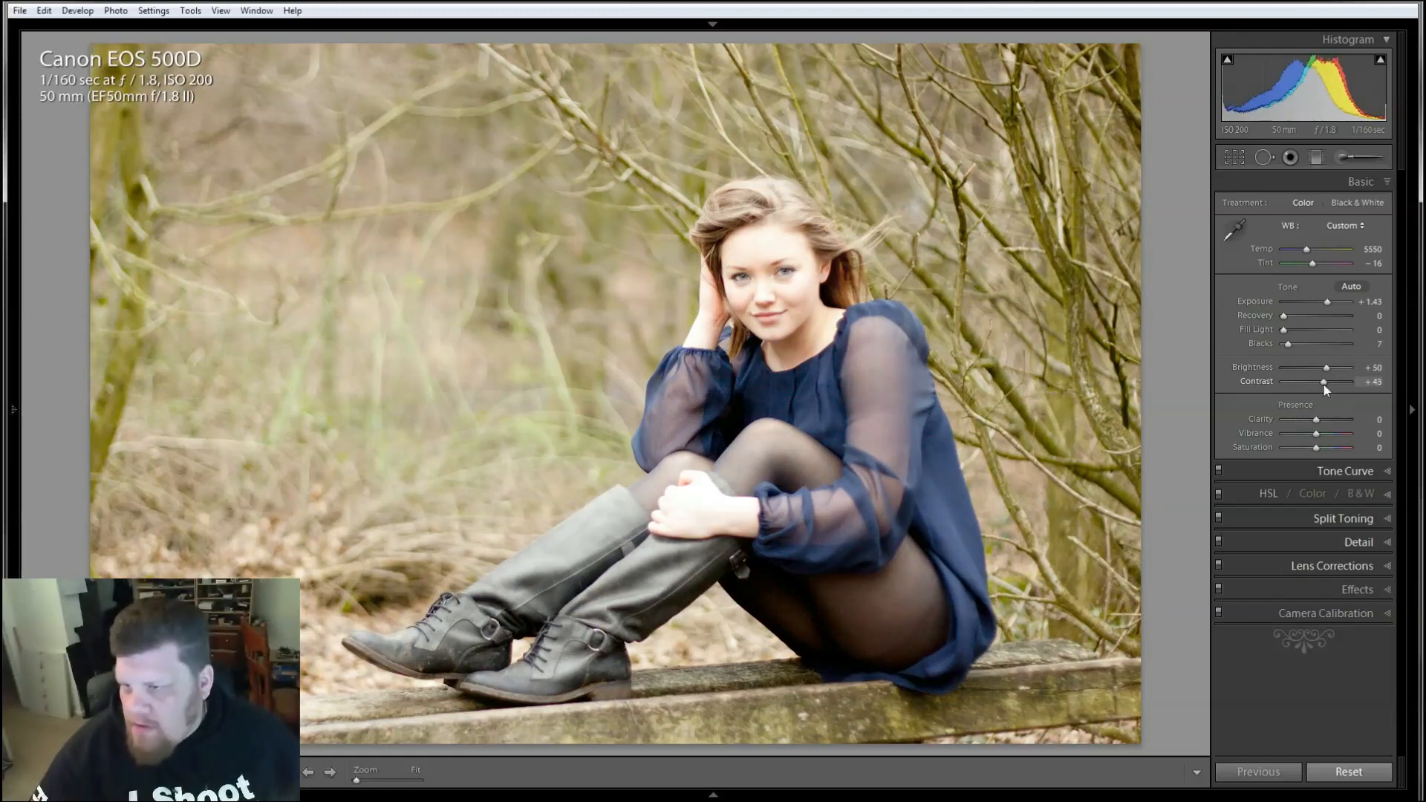
pyautogui.moveTo(1323, 384); pyautogui.dragTo(1327, 385)
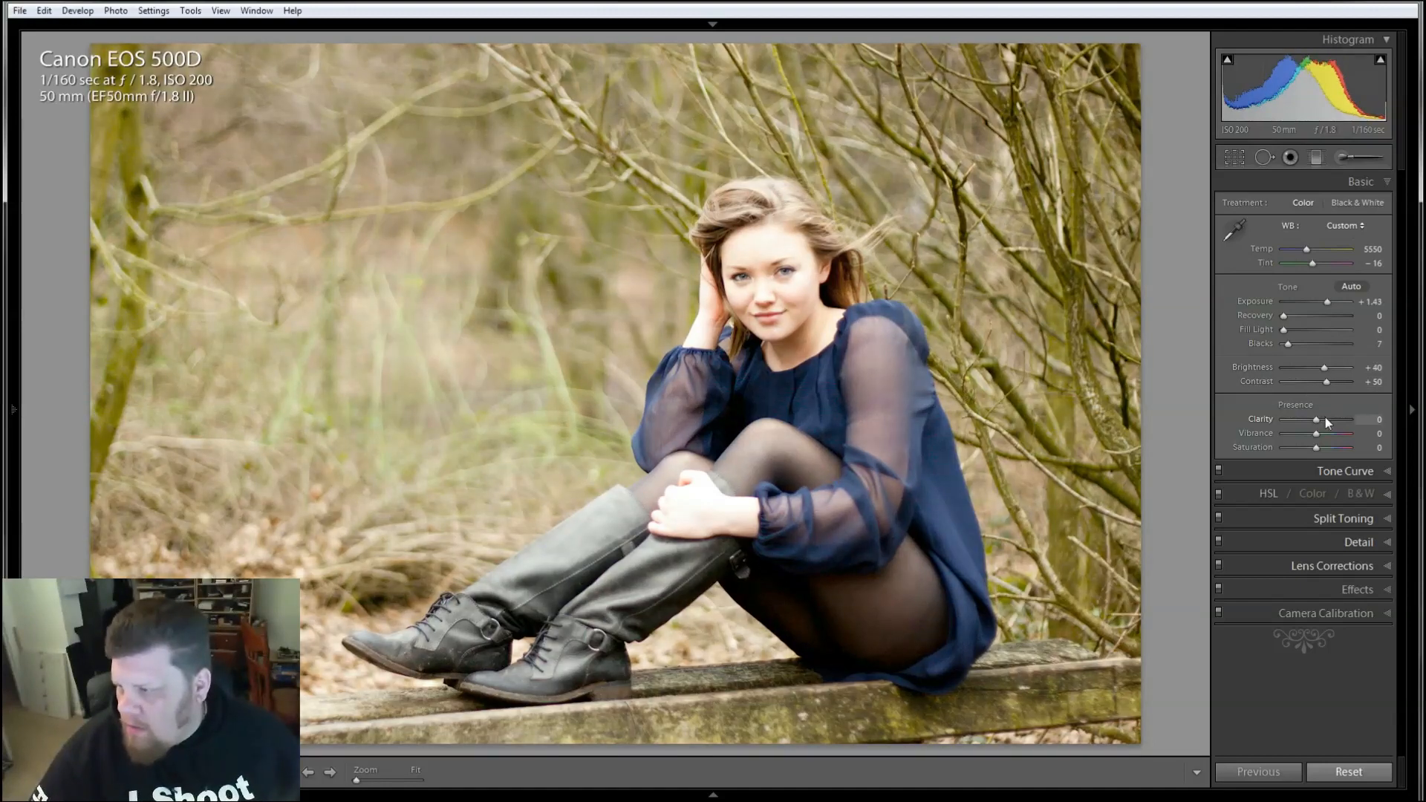
# - Set the clarity to +13, and set the tone curve's Lights to -22 and Darks to -7
pyautogui.moveTo(1324, 416); pyautogui.dragTo(1328, 420)
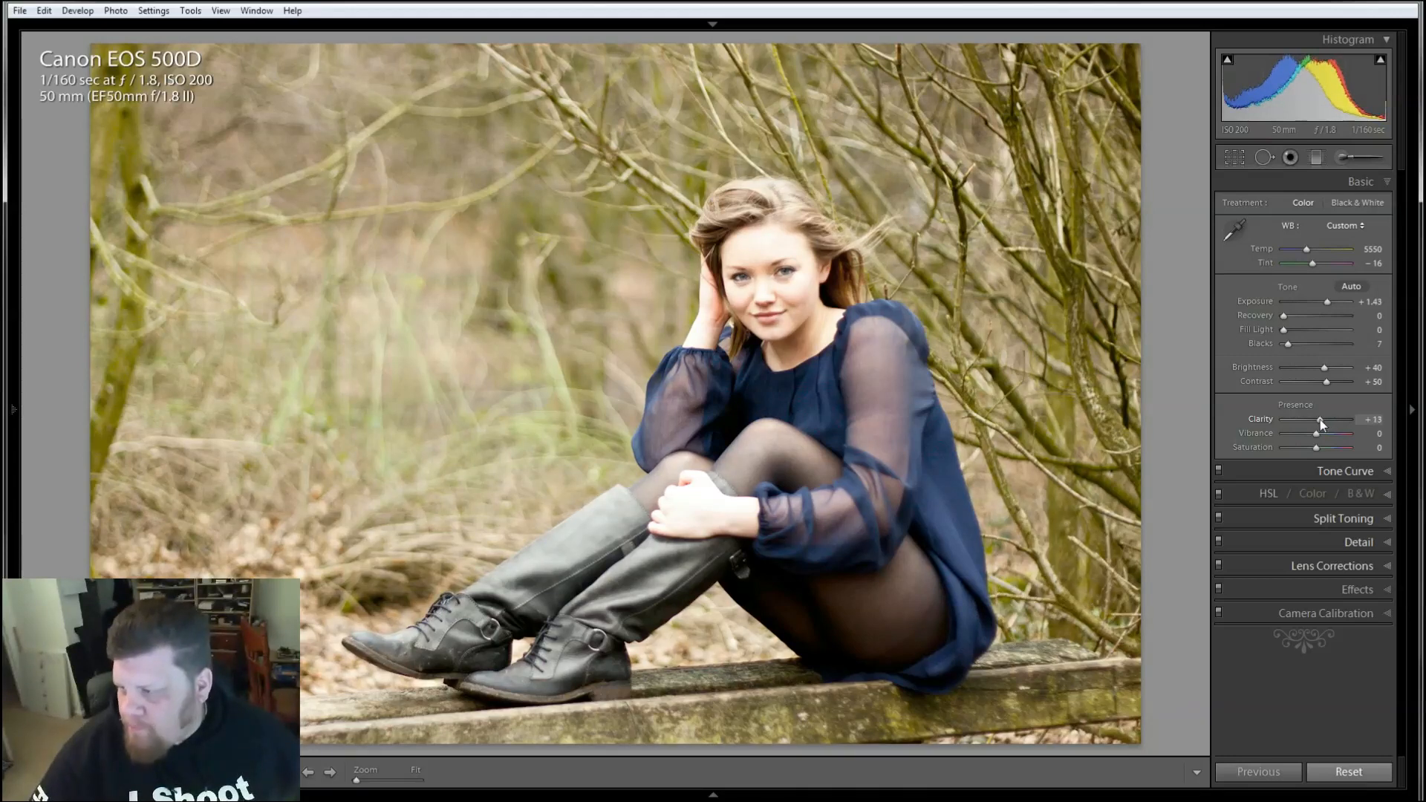
pyautogui.click(1354, 470)
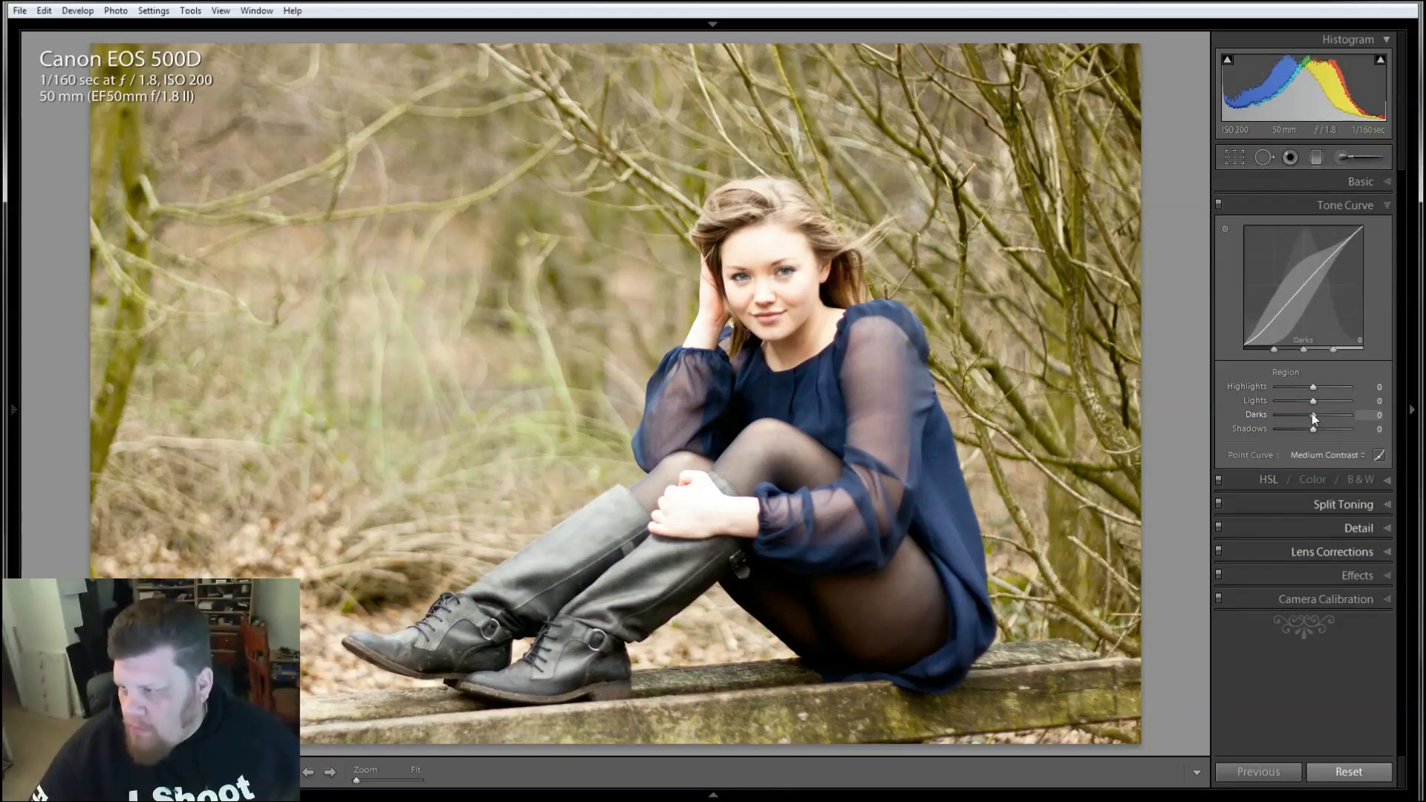
pyautogui.moveTo(1312, 414); pyautogui.dragTo(1305, 401)
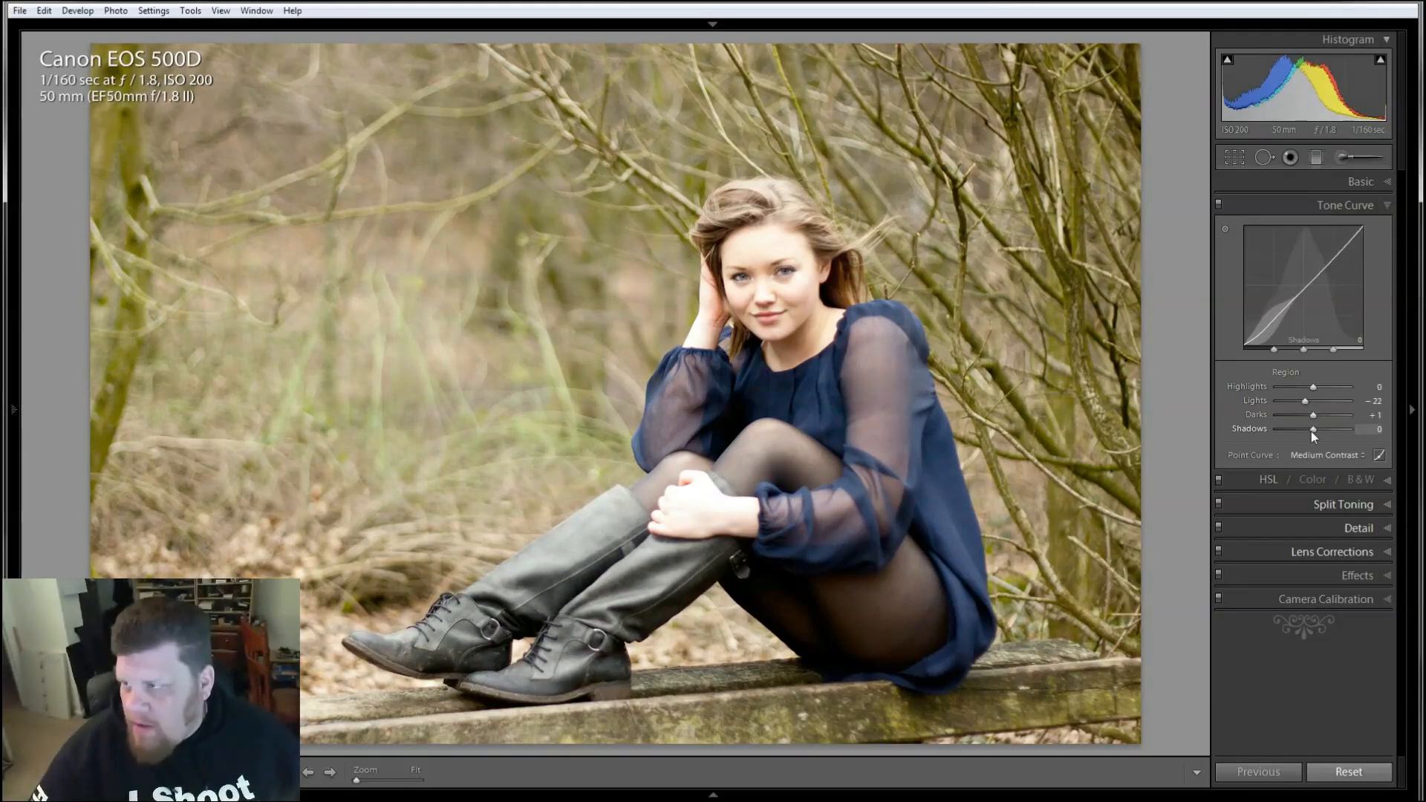
pyautogui.moveTo(1313, 420); pyautogui.dragTo(1304, 421)
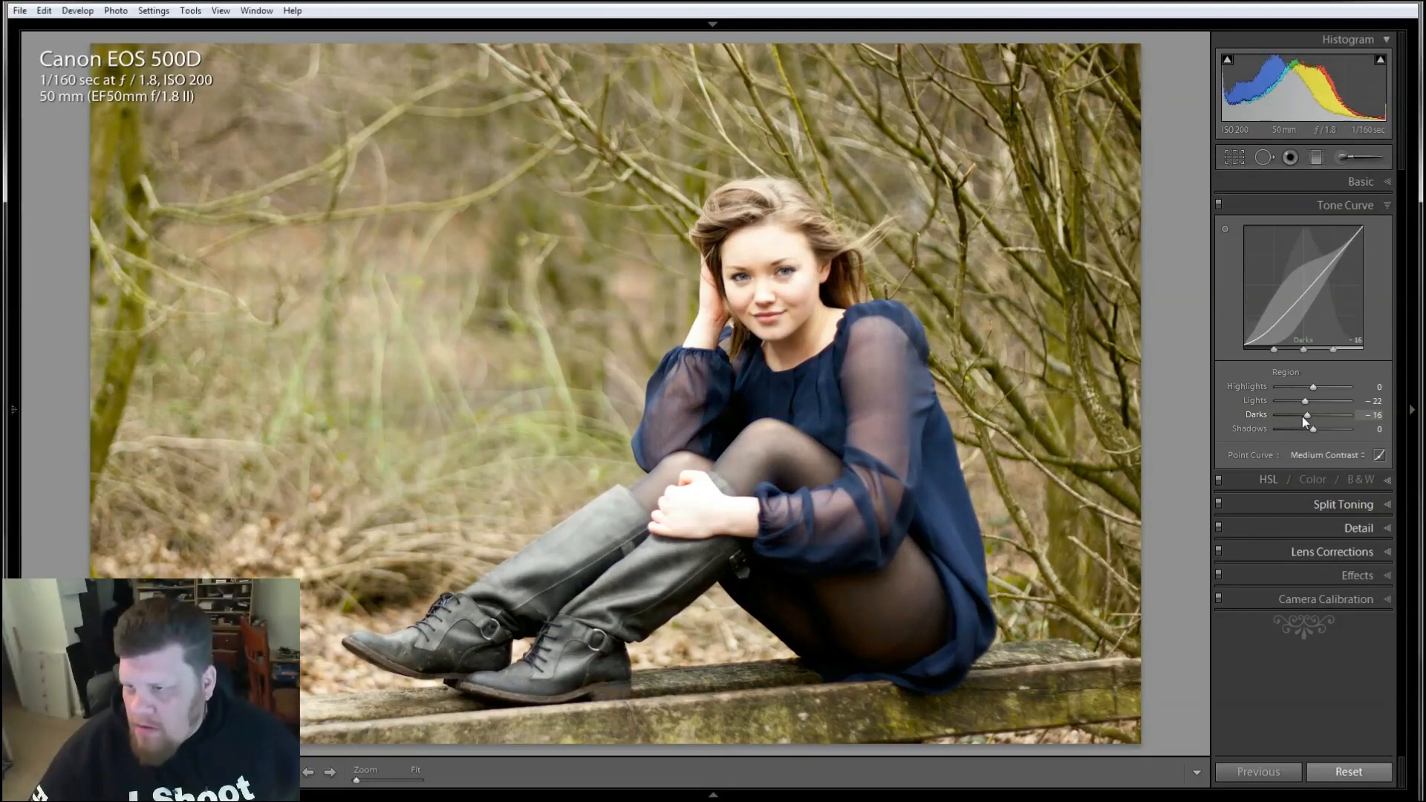
pyautogui.moveTo(1302, 416); pyautogui.dragTo(1306, 418)
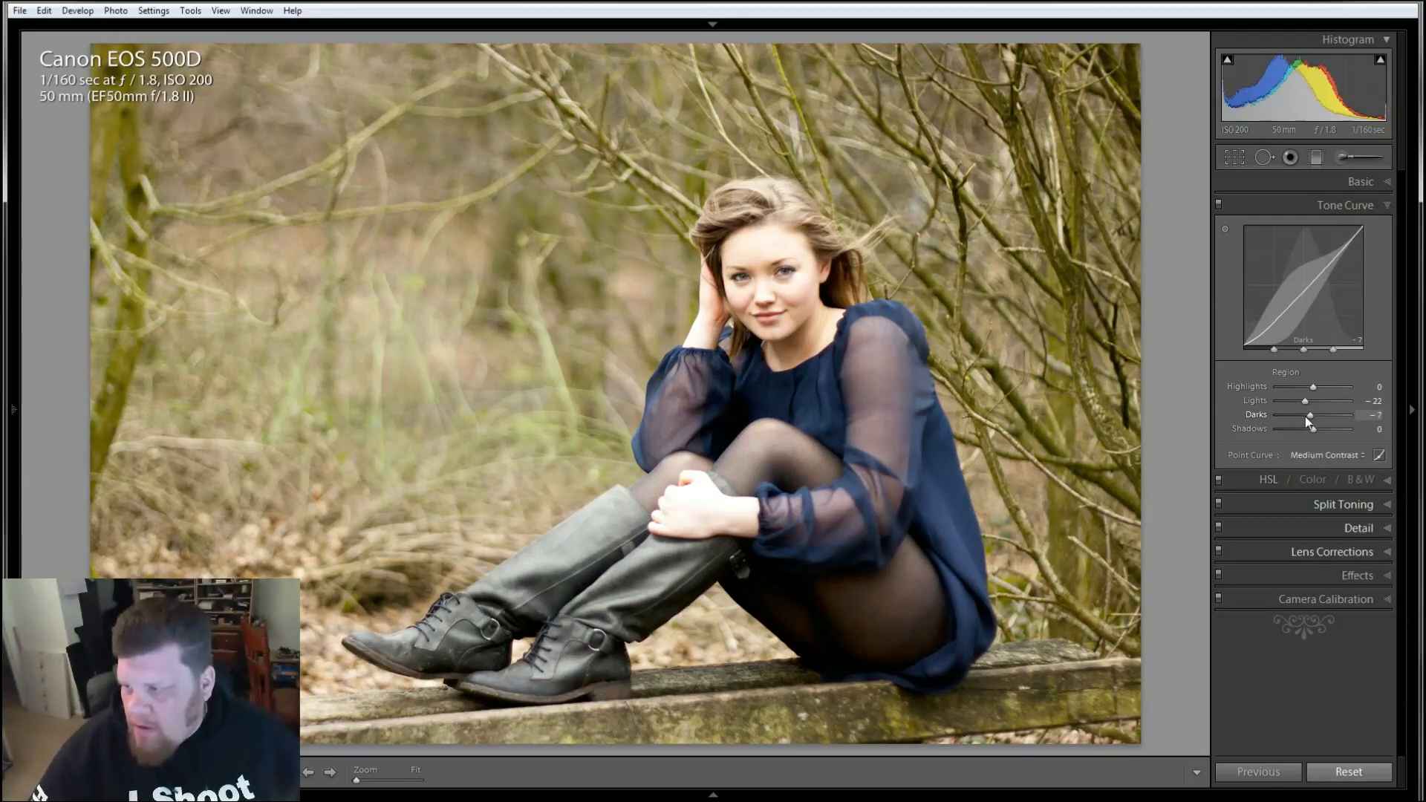
# - Try a vibrance of +22 and return it to 0
pyautogui.click(1345, 180)
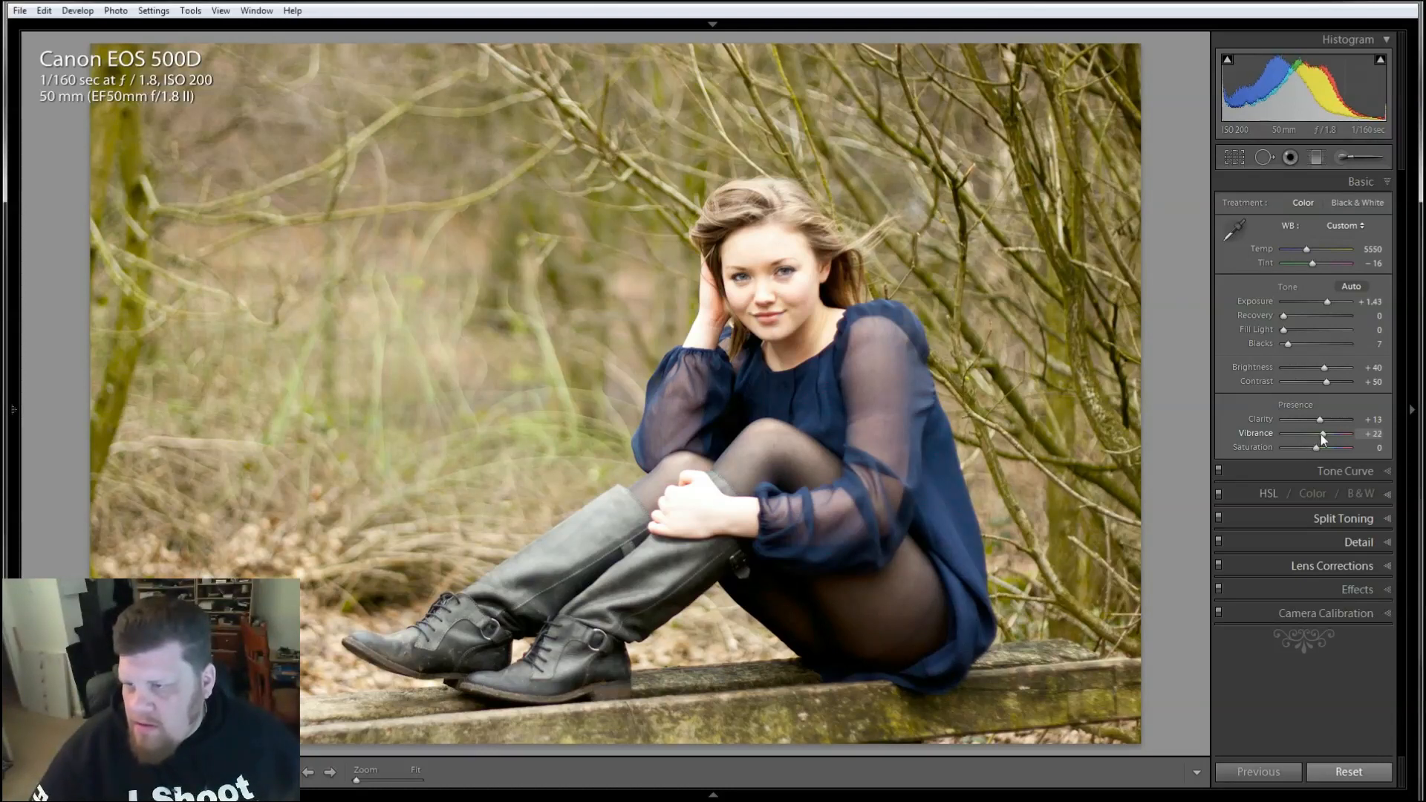
pyautogui.moveTo(1319, 435); pyautogui.dragTo(1313, 435)
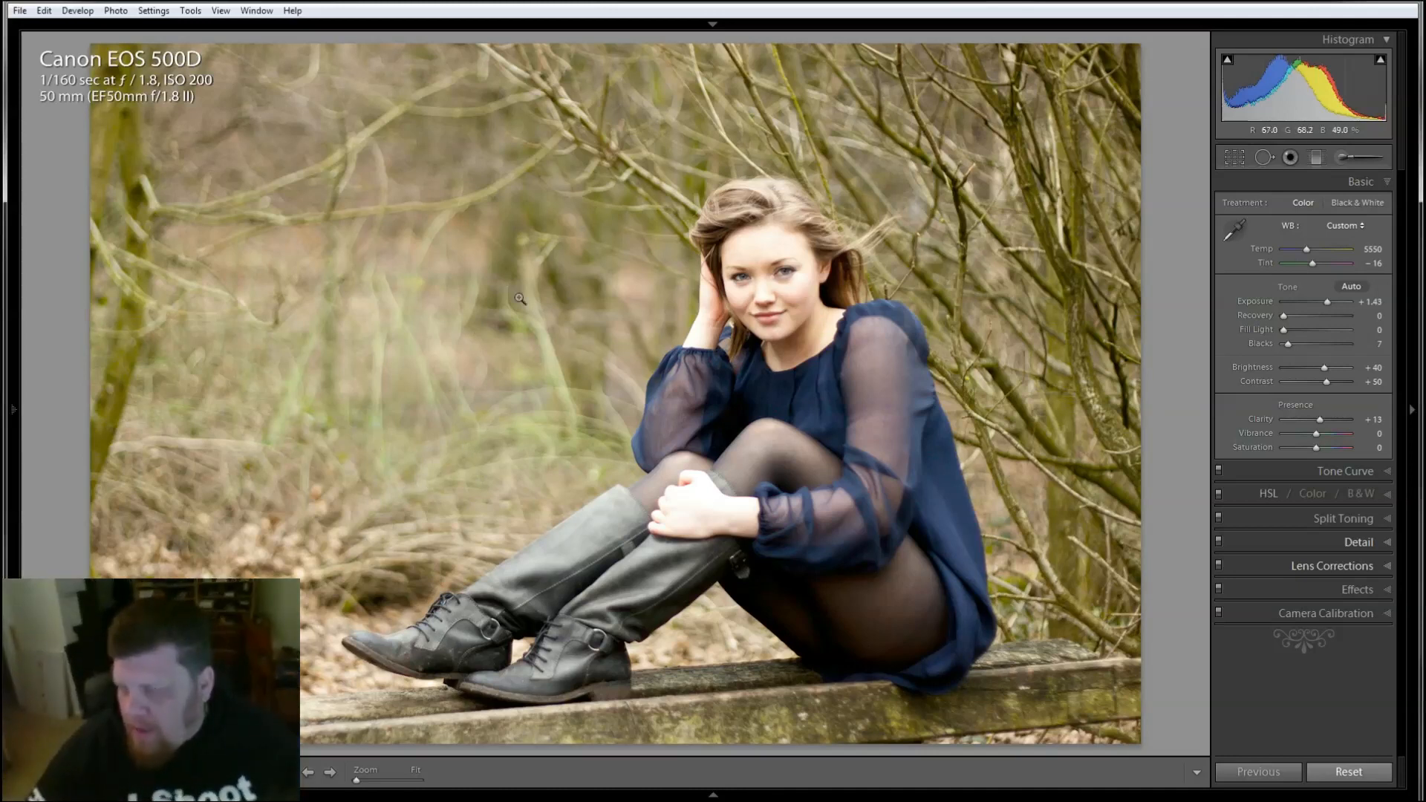
# - Zoom to the woman's face at 1:1 and choose the Around Eyes effect for the adjustment brush
pyautogui.click(767, 294)
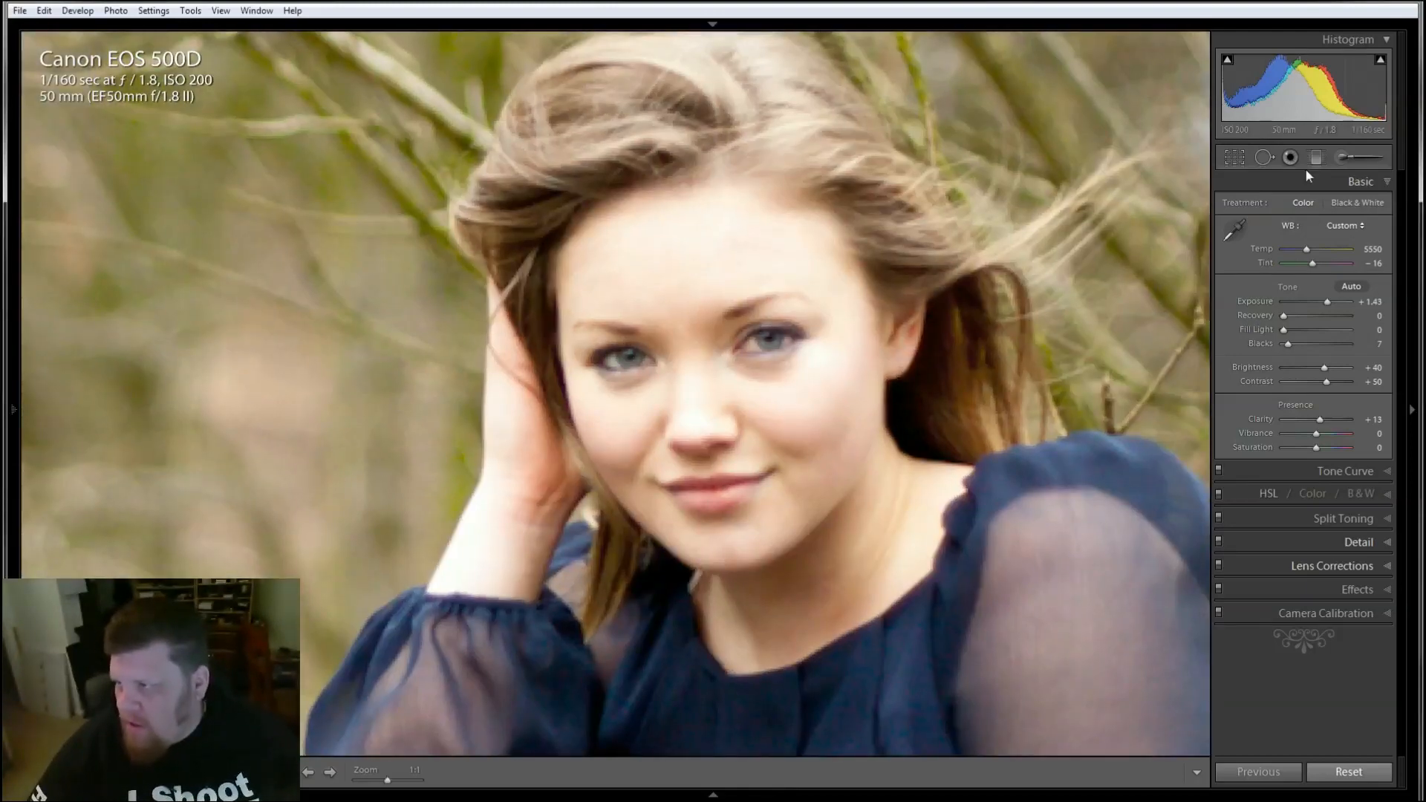
pyautogui.click(1290, 157)
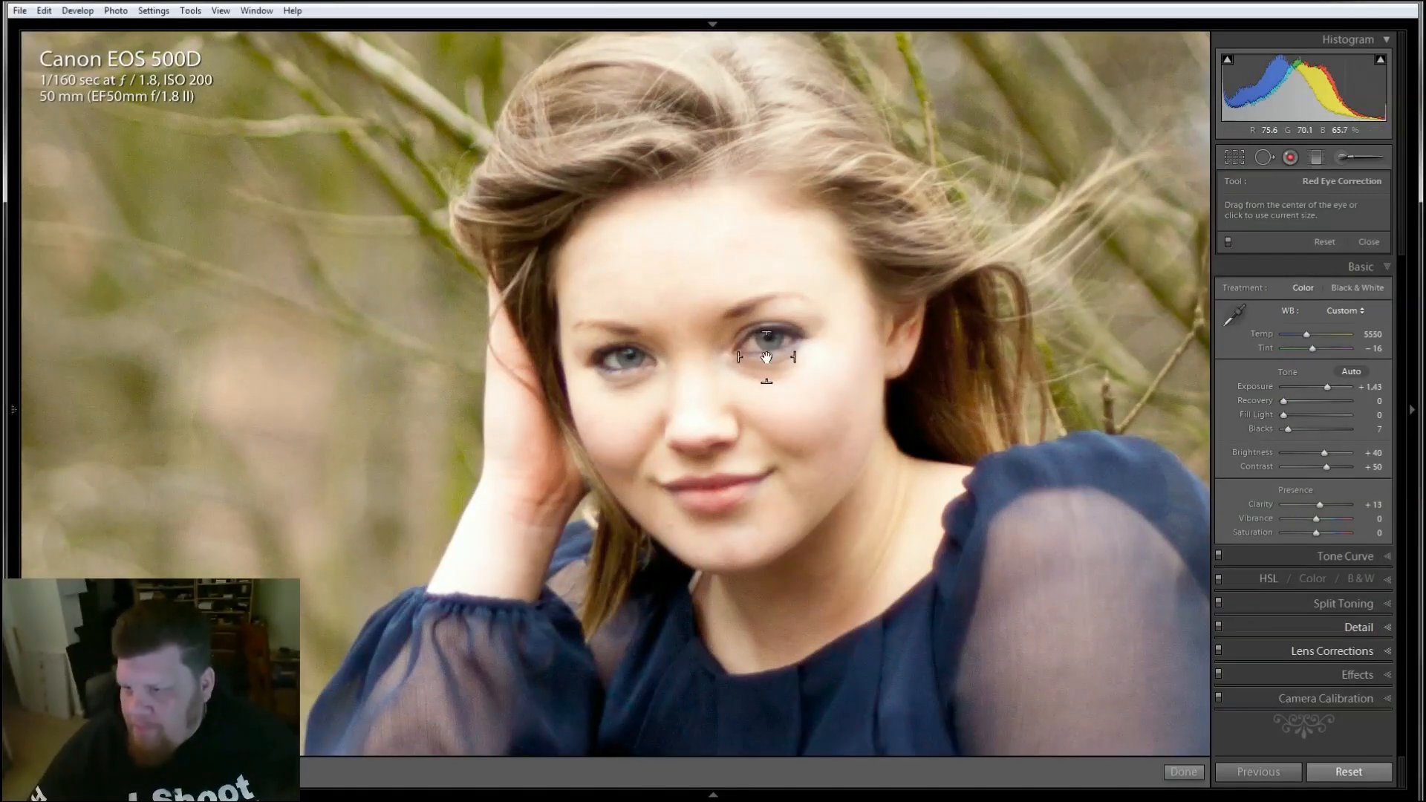
pyautogui.press('space')
pyautogui.moveTo(766, 358); pyautogui.dragTo(882, 269)
pyautogui.click(1265, 158)
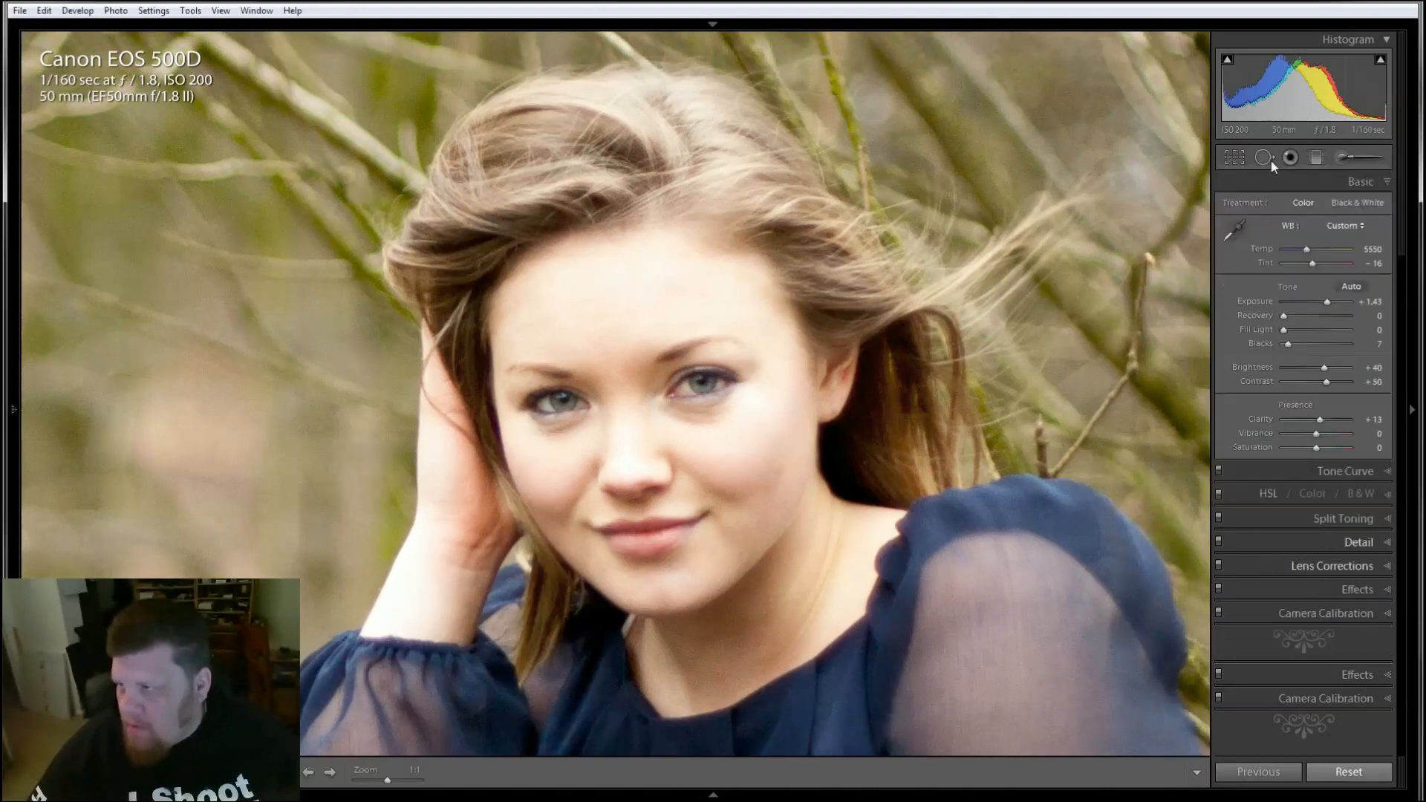
pyautogui.click(1349, 162)
pyautogui.click(1316, 211)
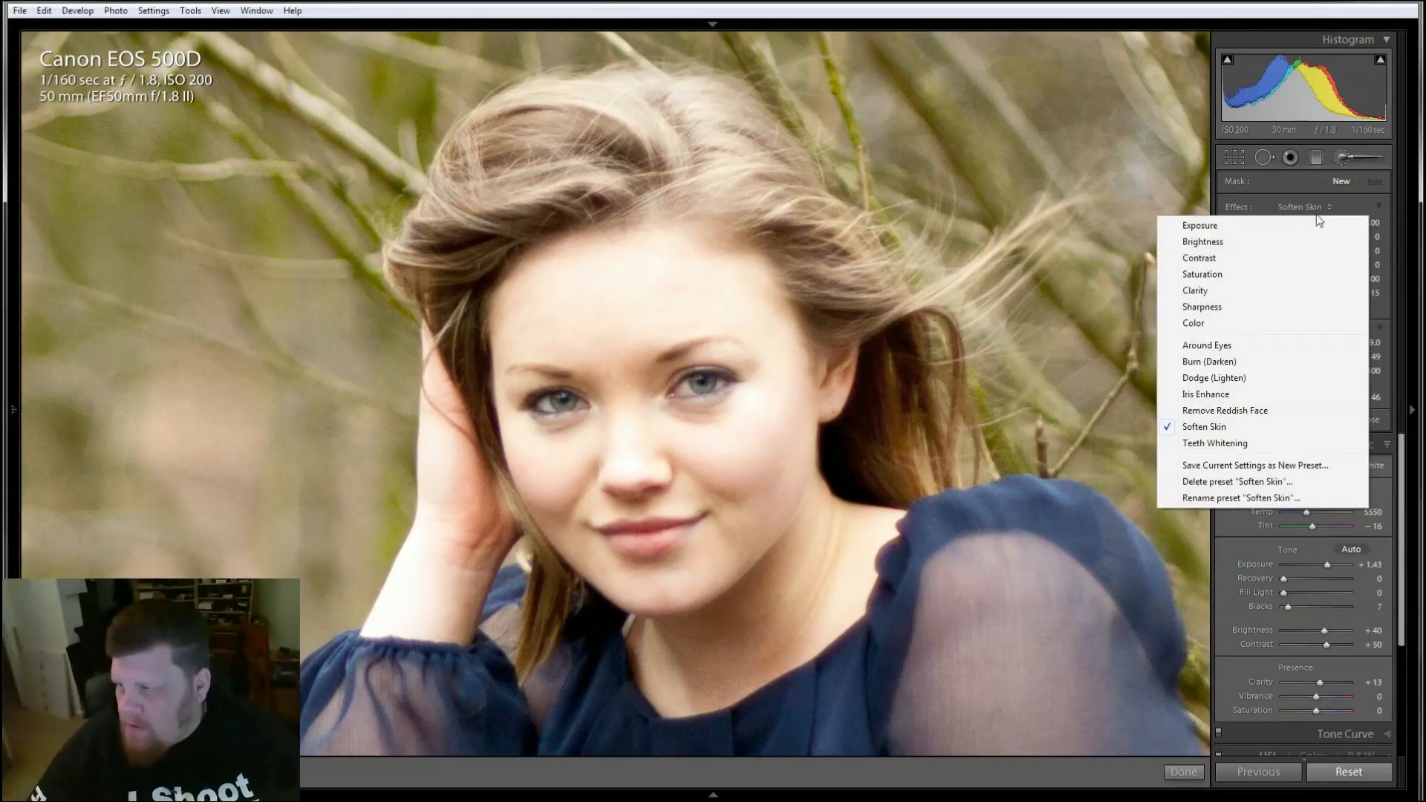
pyautogui.click(1283, 346)
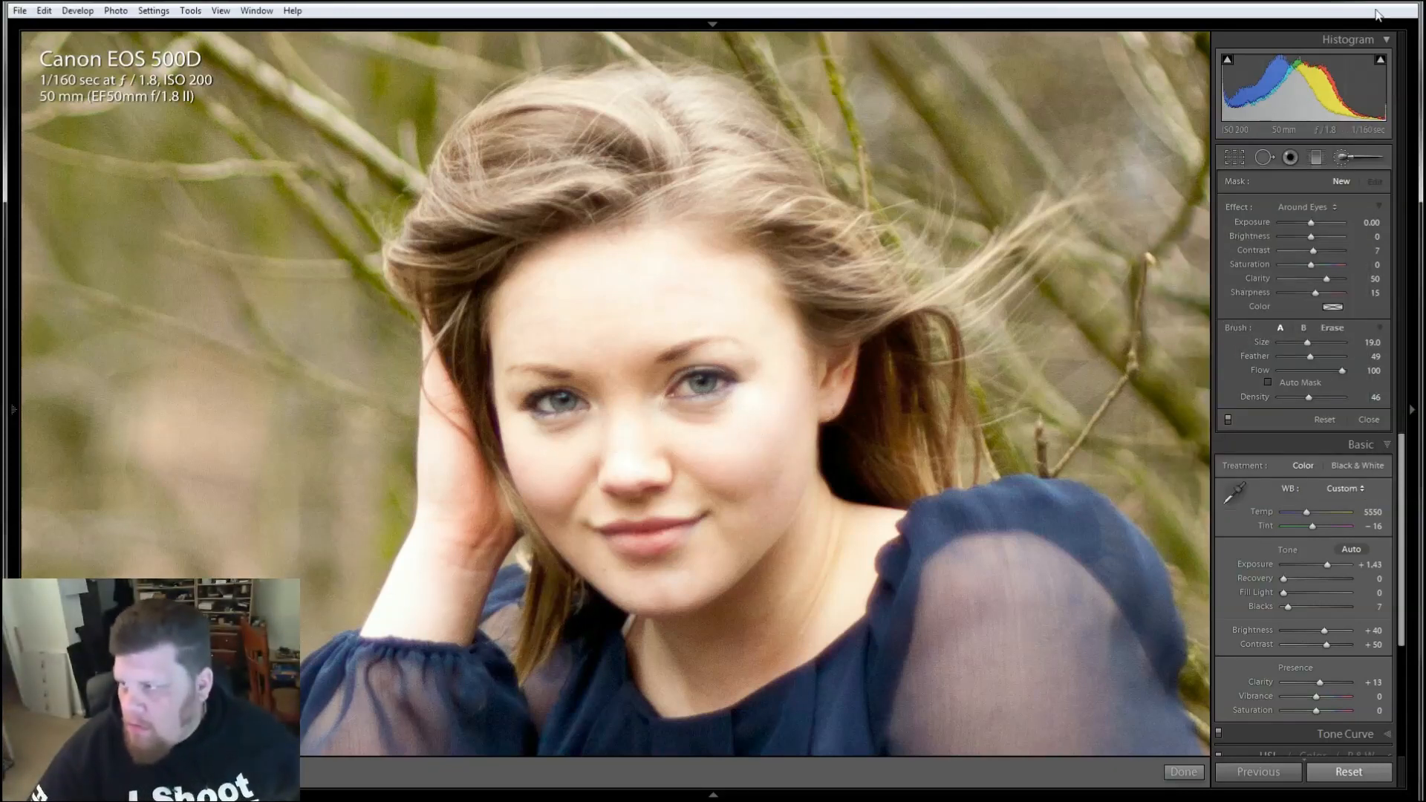
# - Enlarge the view to 3:1 on the woman's eyes and reactivate the adjustment brush with the Around Eyes effect
pyautogui.click(1340, 158)
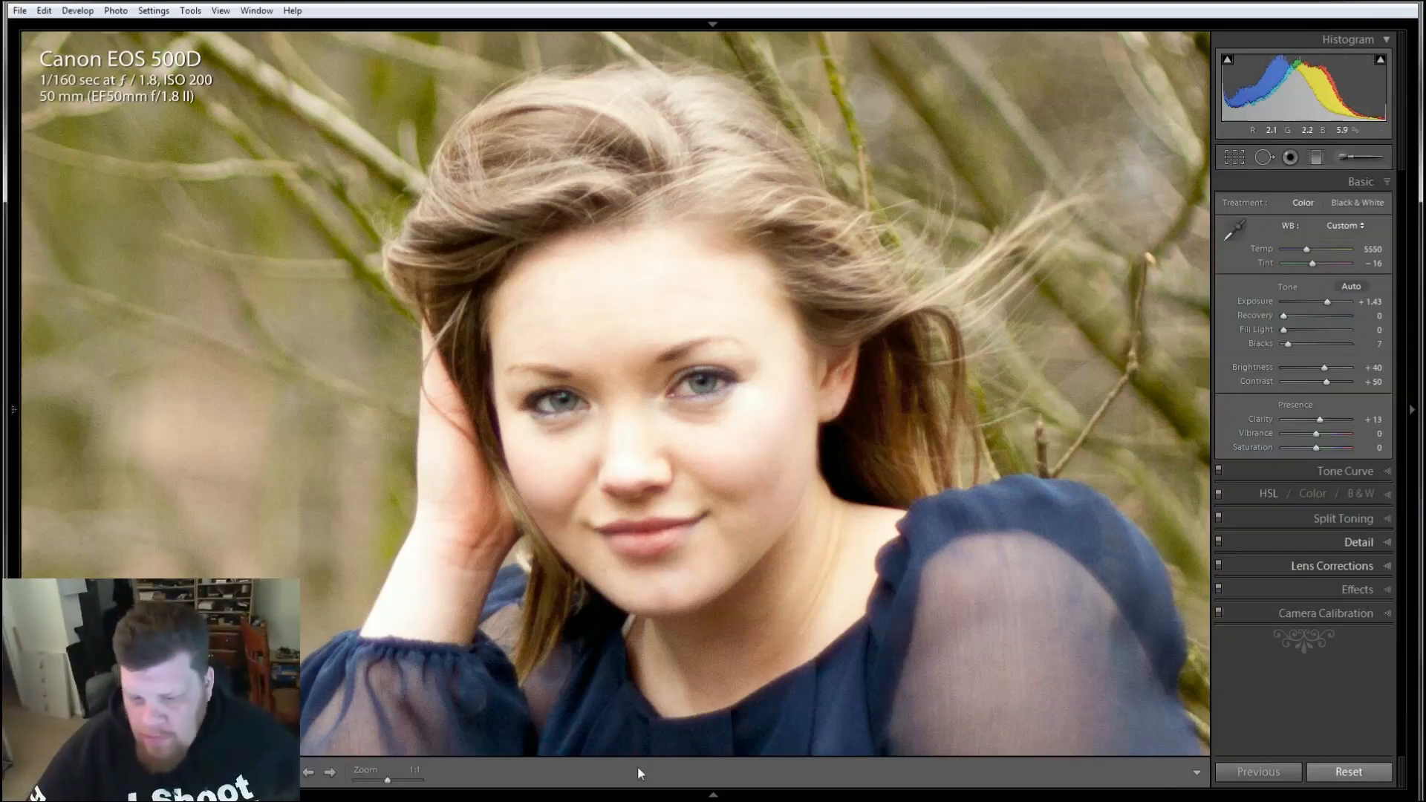
pyautogui.click(399, 781)
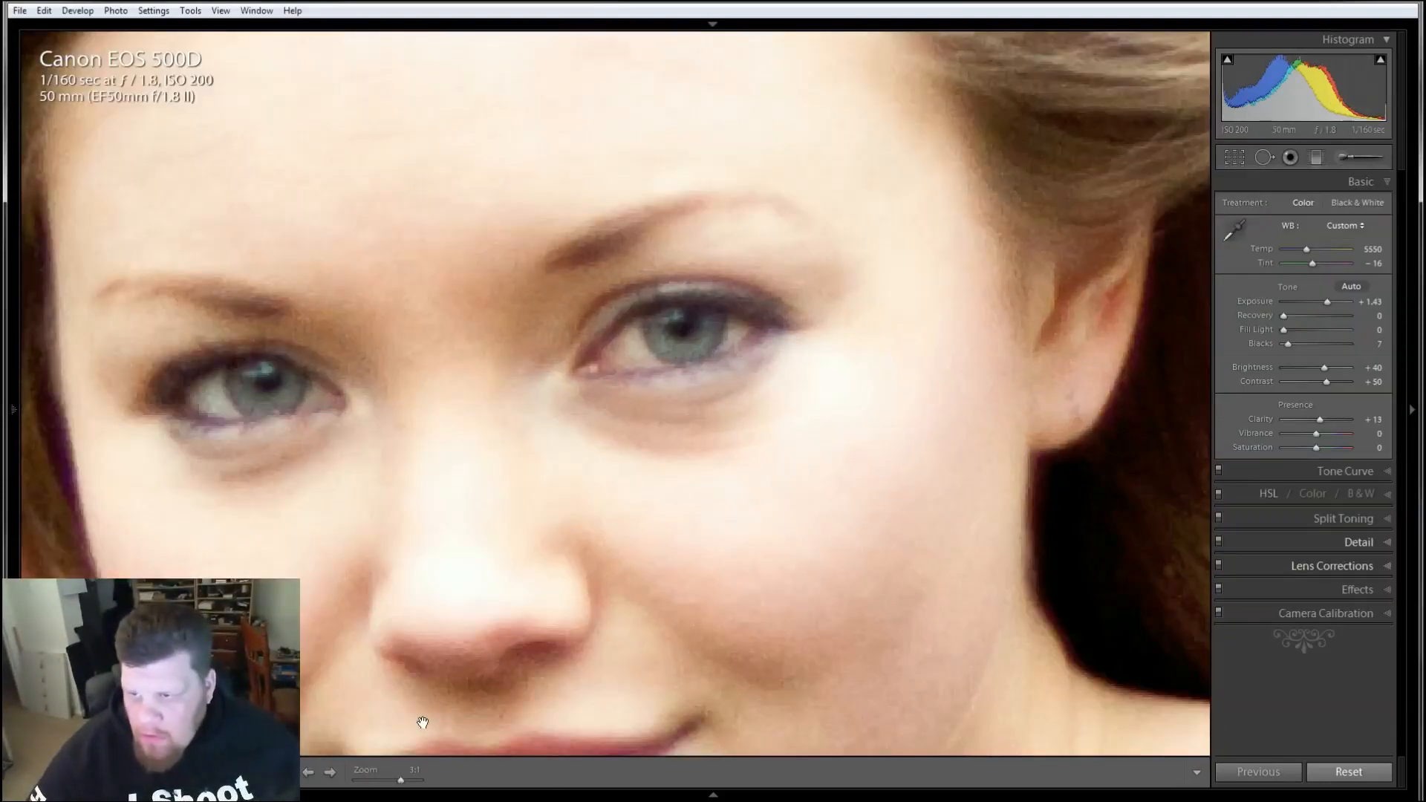
pyautogui.click(1350, 156)
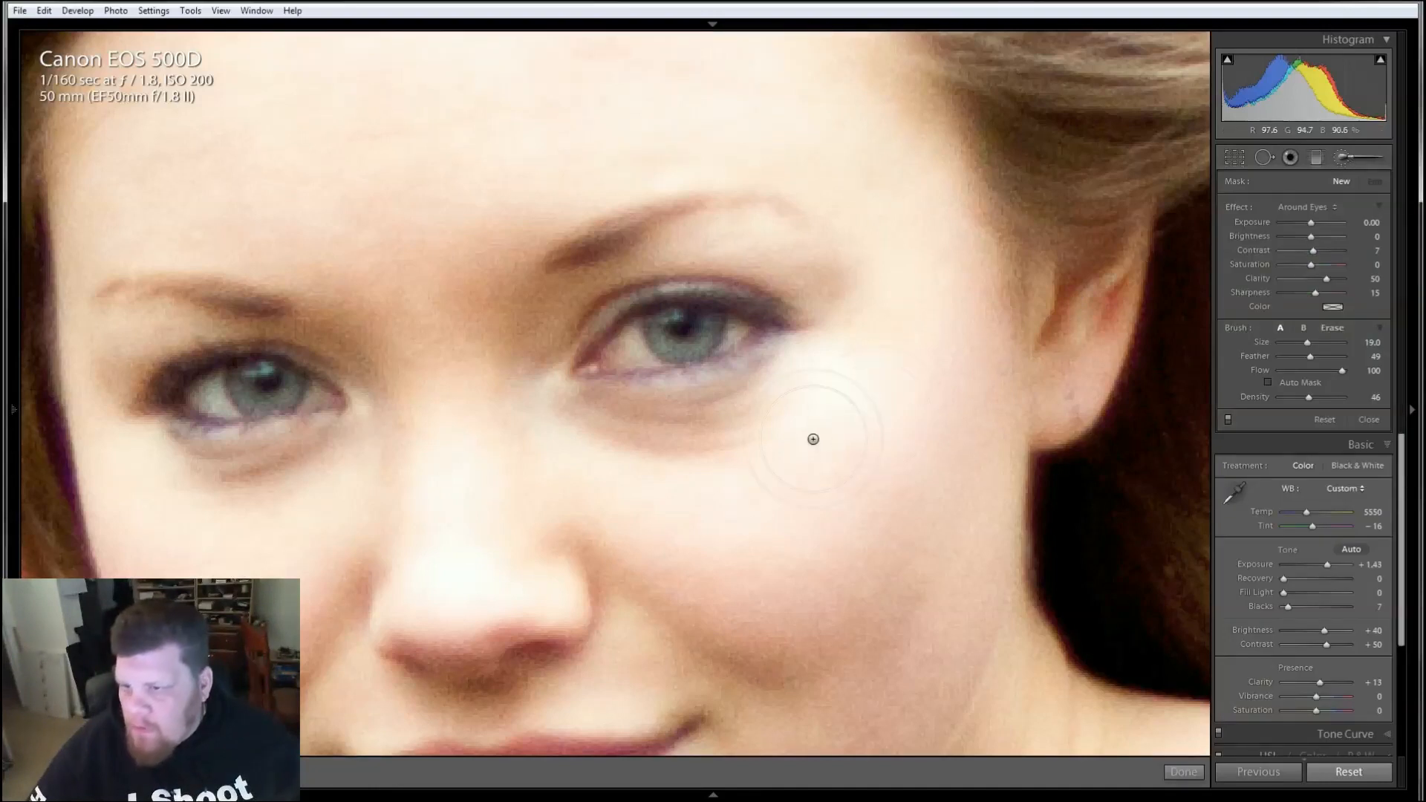
pyautogui.click(1311, 209)
pyautogui.click(1312, 209)
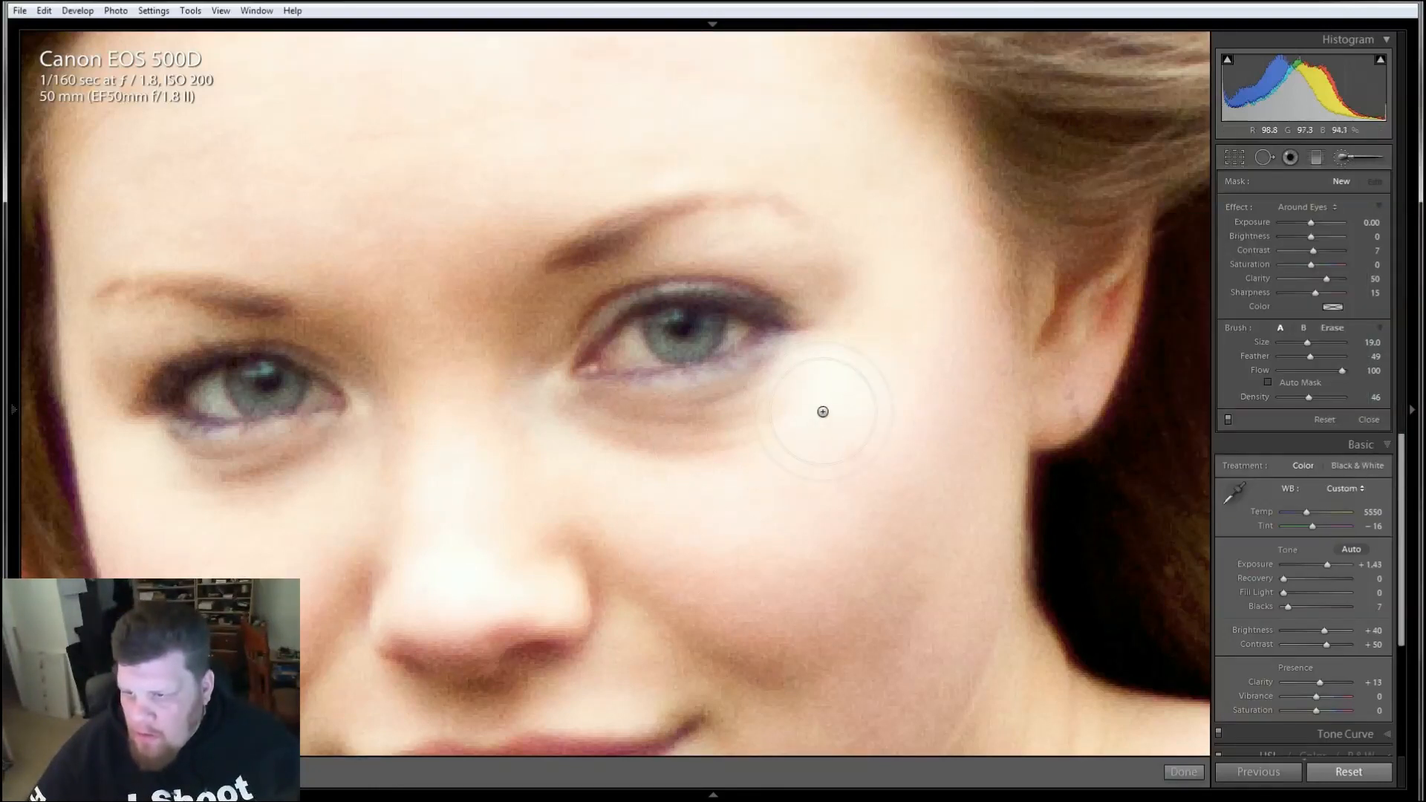
# - Paint the Around Eyes effect over both of the woman's eyes and eyebrows with a size 8 brush
pyautogui.press('[')
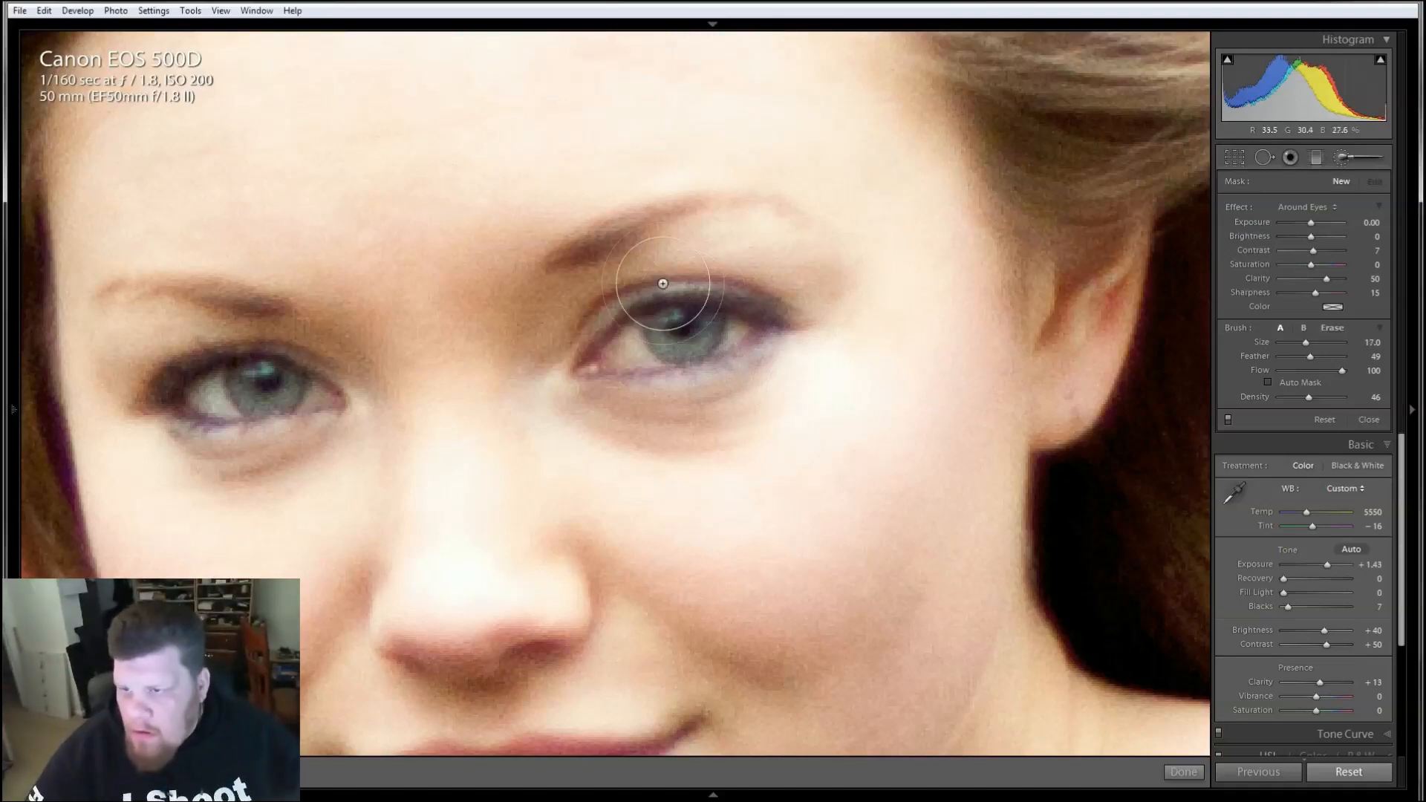
pyautogui.press('[')
pyautogui.press('[')
pyautogui.press('[')
pyautogui.press('[')
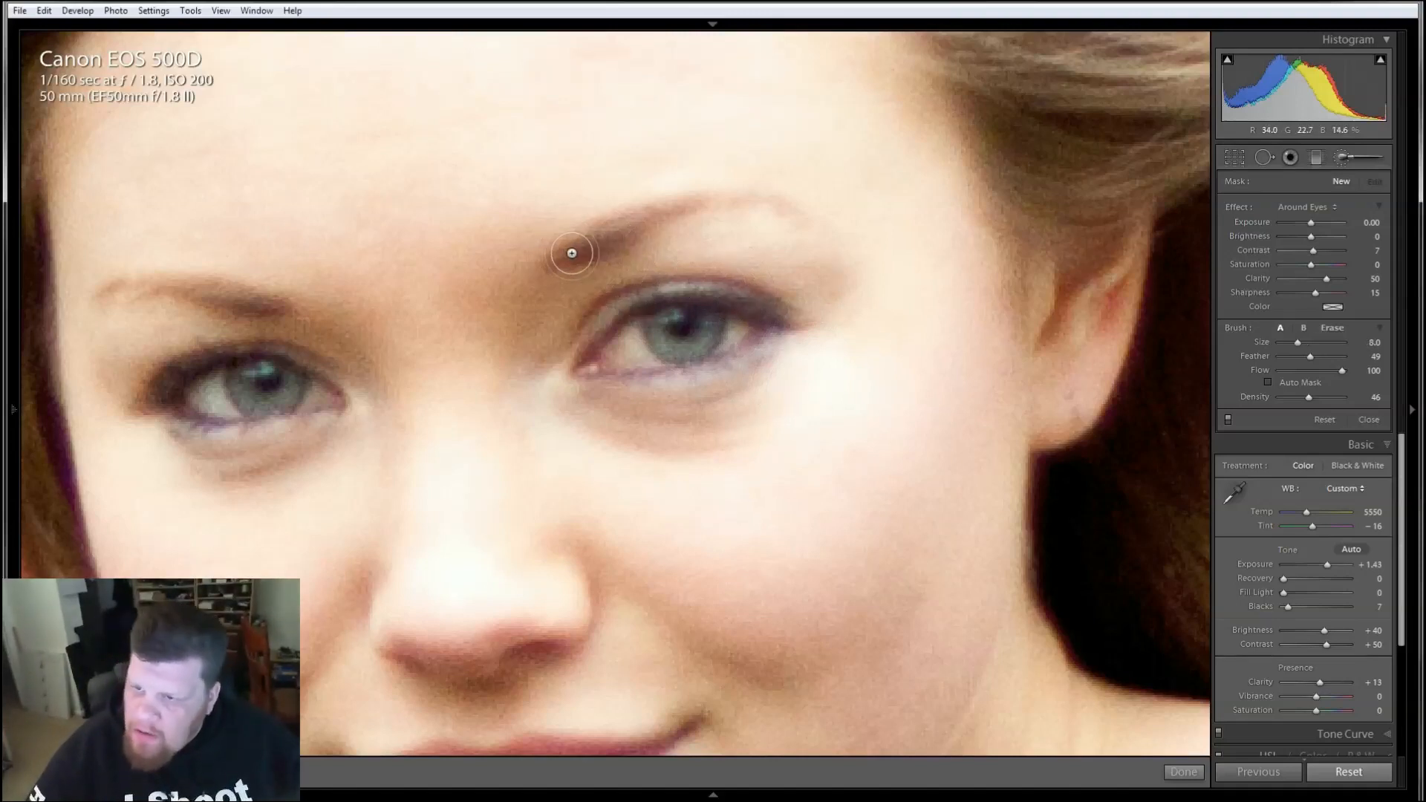
pyautogui.moveTo(776, 323)
pyautogui.mouseDown()
pyautogui.moveTo(747, 349)
pyautogui.moveTo(768, 339)
pyautogui.moveTo(748, 361)
pyautogui.moveTo(678, 383)
pyautogui.moveTo(603, 383)
pyautogui.moveTo(576, 359)
pyautogui.moveTo(602, 316)
pyautogui.moveTo(752, 281)
pyautogui.moveTo(776, 312)
pyautogui.mouseUp()
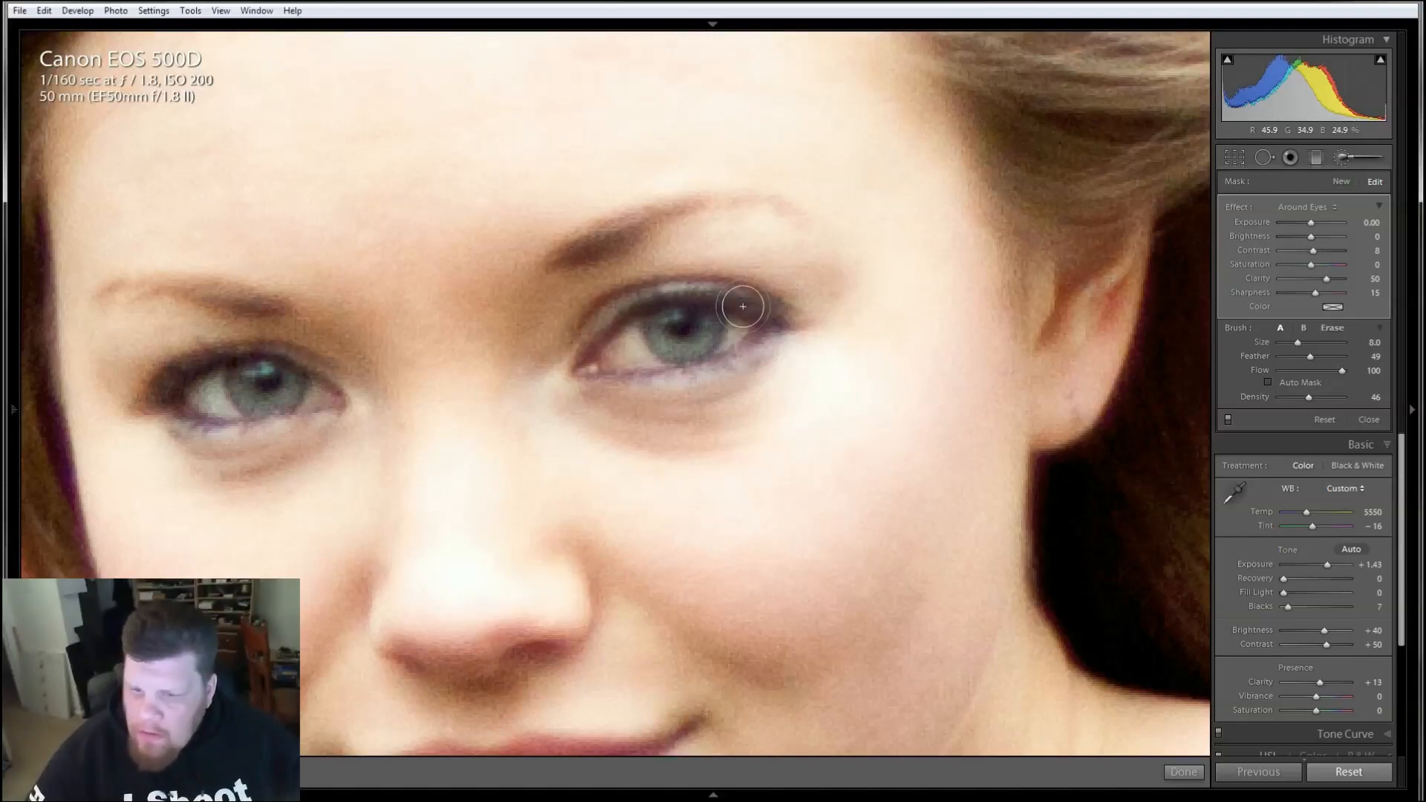
pyautogui.moveTo(340, 417)
pyautogui.mouseDown()
pyautogui.moveTo(240, 430)
pyautogui.moveTo(174, 417)
pyautogui.moveTo(161, 376)
pyautogui.moveTo(255, 345)
pyautogui.moveTo(309, 353)
pyautogui.moveTo(365, 386)
pyautogui.moveTo(290, 314)
pyautogui.moveTo(104, 292)
pyautogui.mouseUp()
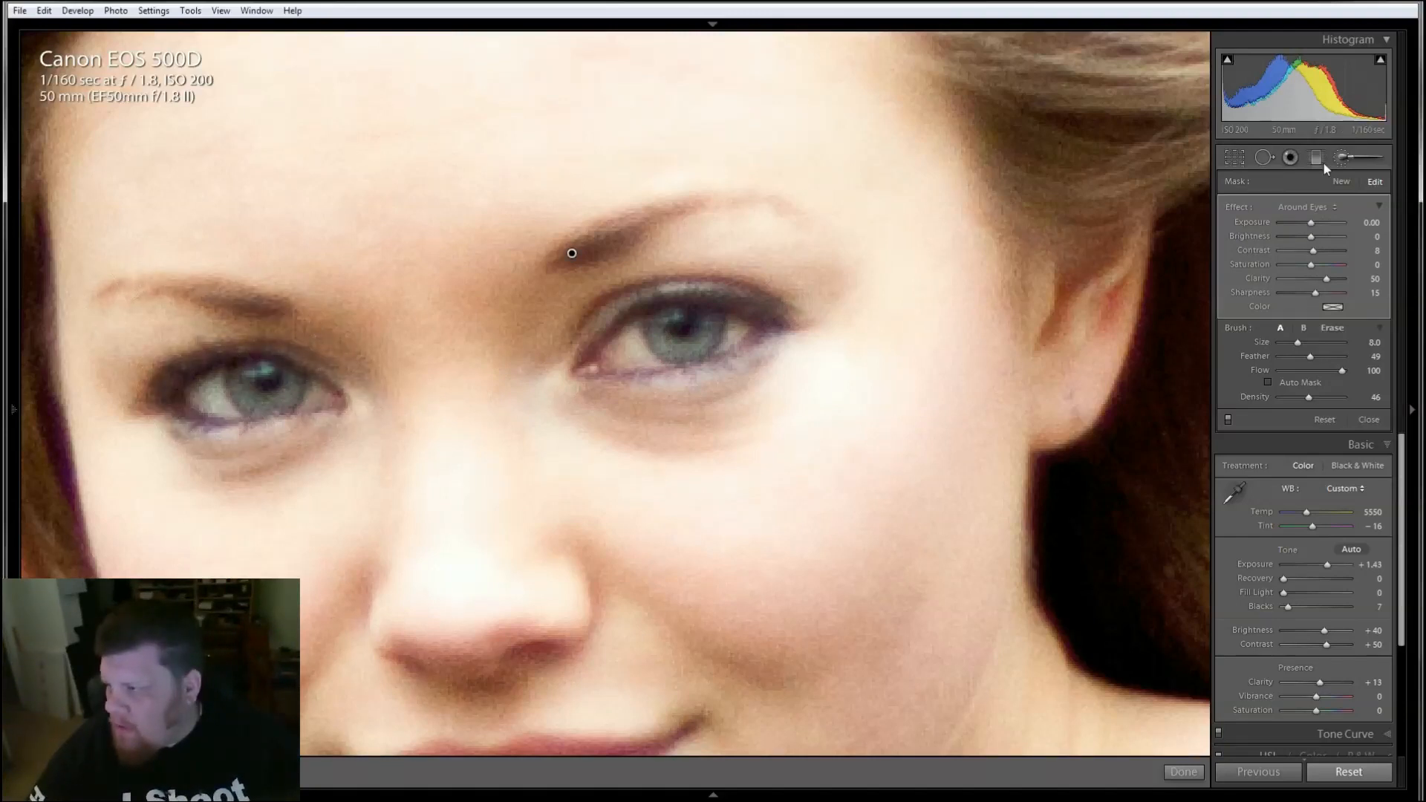
# - Change the brush effect to Dodge (Lighten) and paint over the whites of both eyes with a brush of size 6 to 7
pyautogui.click(1301, 208)
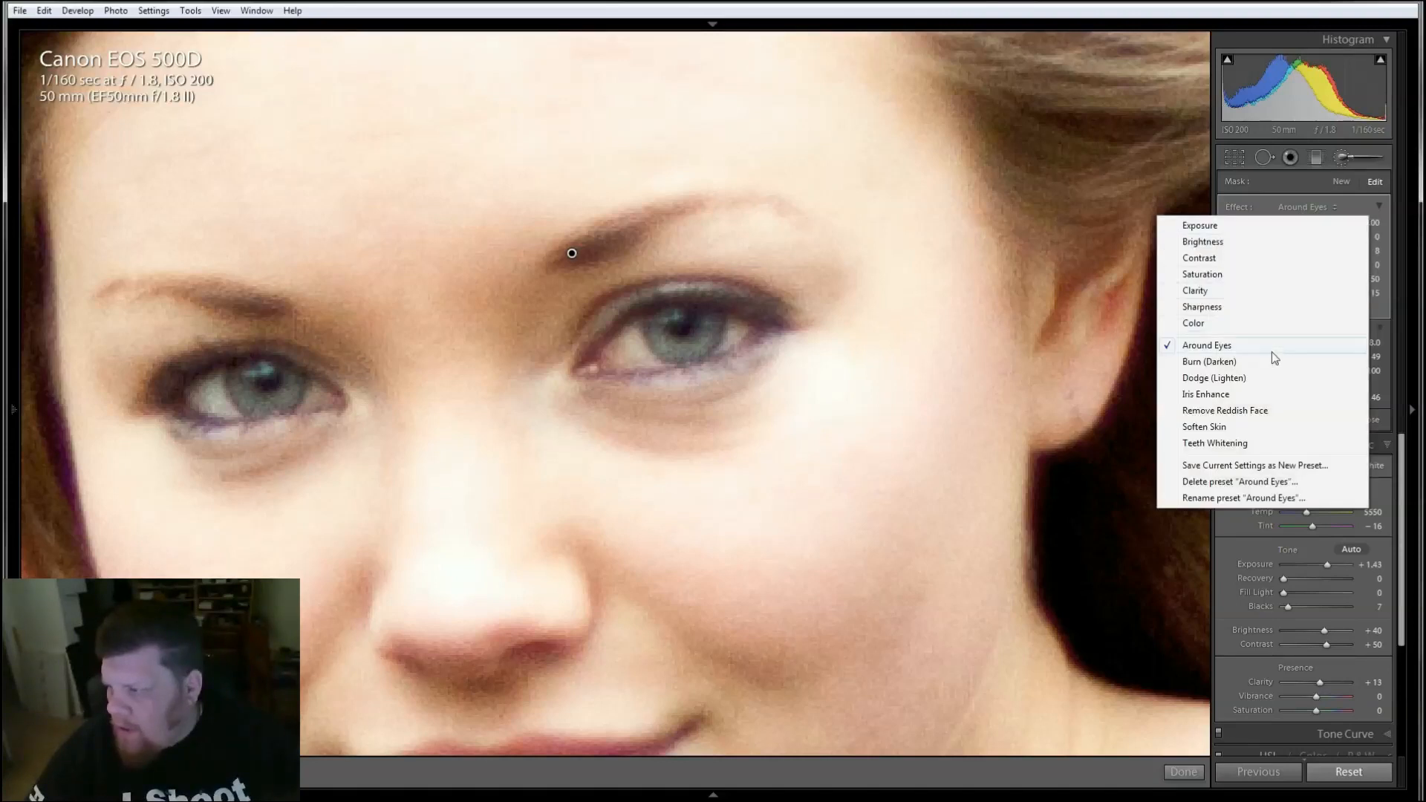
pyautogui.click(1250, 378)
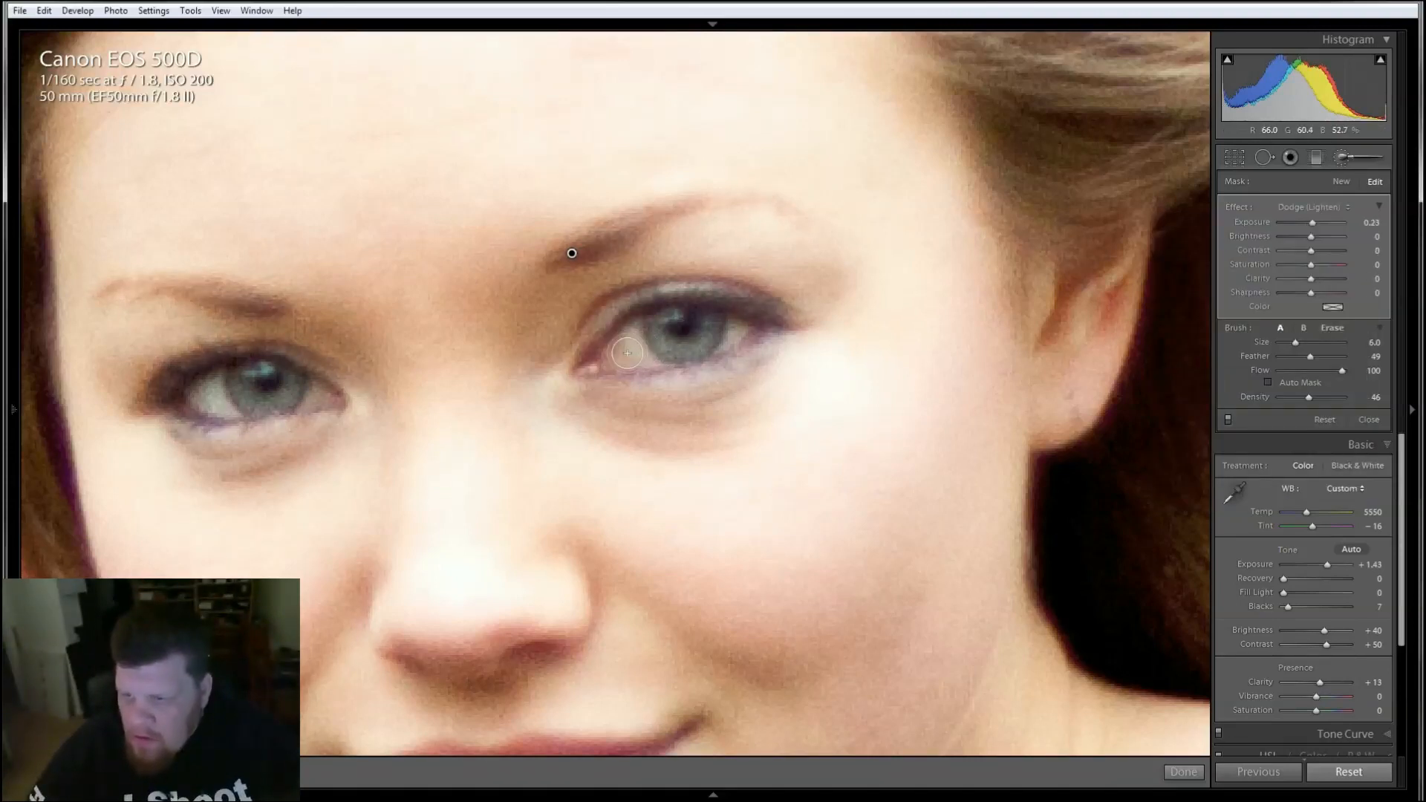
pyautogui.scroll(1, 627, 353)
pyautogui.moveTo(622, 352)
pyautogui.mouseDown()
pyautogui.moveTo(732, 329)
pyautogui.moveTo(628, 346)
pyautogui.mouseUp()
pyautogui.moveTo(280, 388)
pyautogui.mouseDown()
pyautogui.moveTo(304, 382)
pyautogui.moveTo(201, 393)
pyautogui.moveTo(249, 381)
pyautogui.moveTo(326, 401)
pyautogui.moveTo(309, 401)
pyautogui.mouseUp()
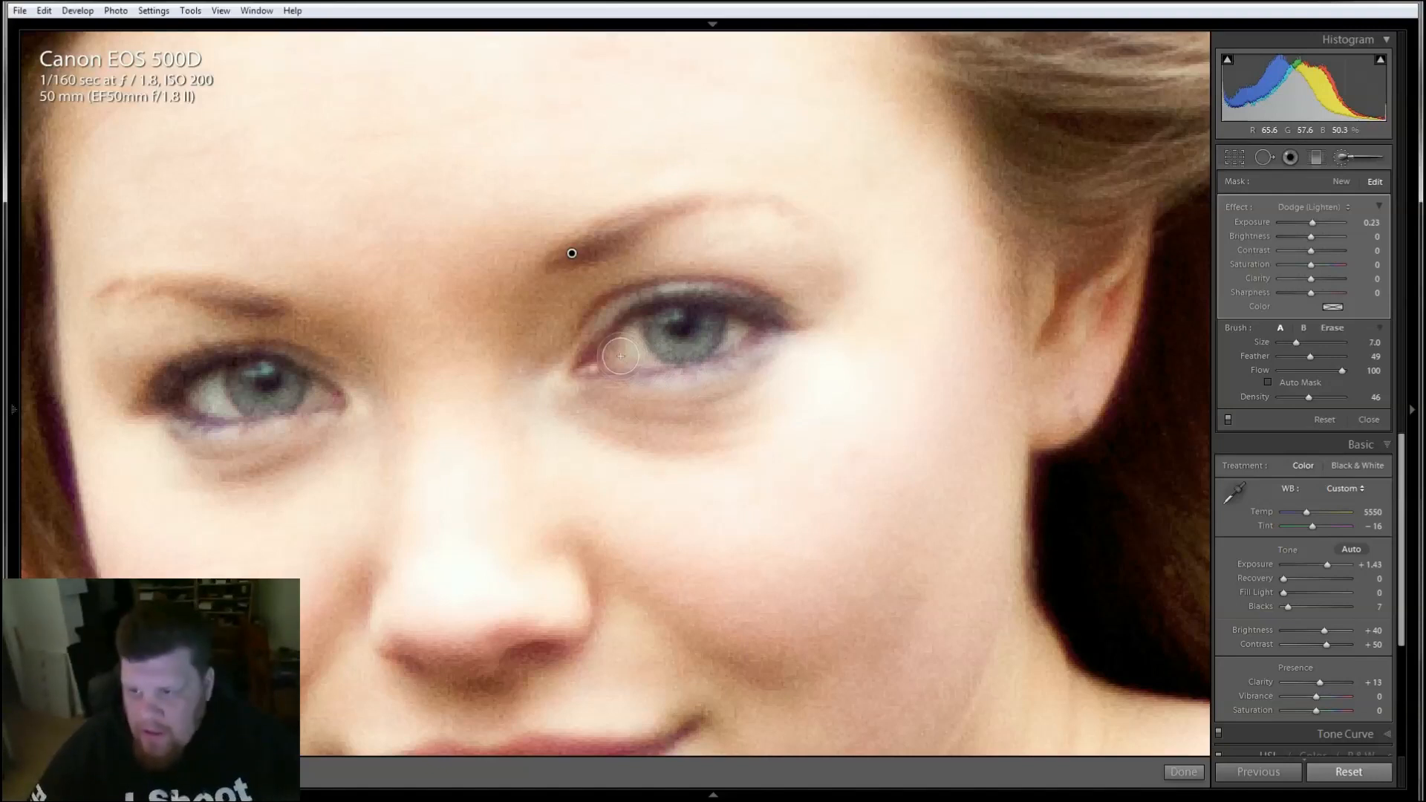
pyautogui.press('[')
pyautogui.press('[')
pyautogui.moveTo(617, 350); pyautogui.dragTo(627, 343)
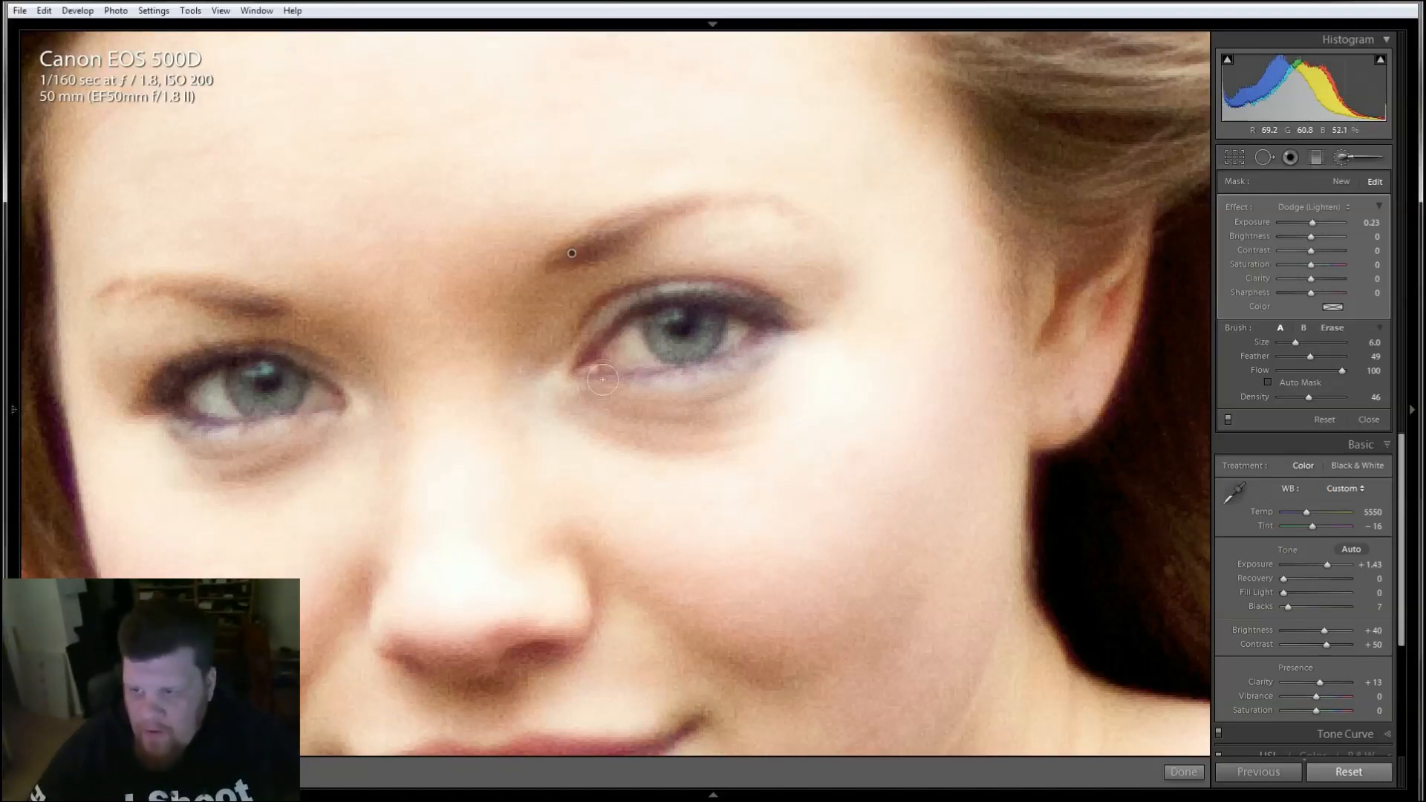
pyautogui.moveTo(750, 321); pyautogui.dragTo(737, 343)
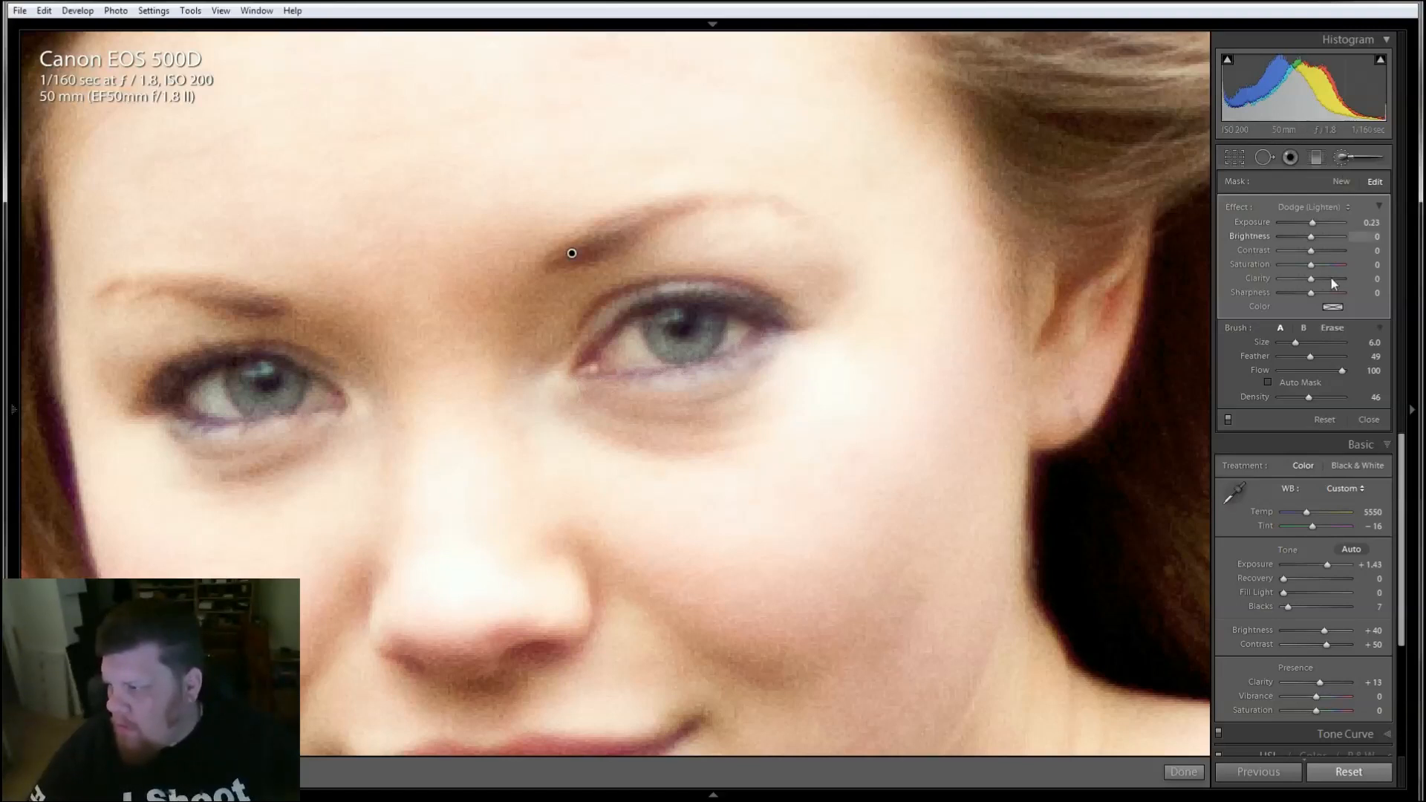
# - Compare the woman's eyes with and without the brush adjustments
pyautogui.click(1349, 207)
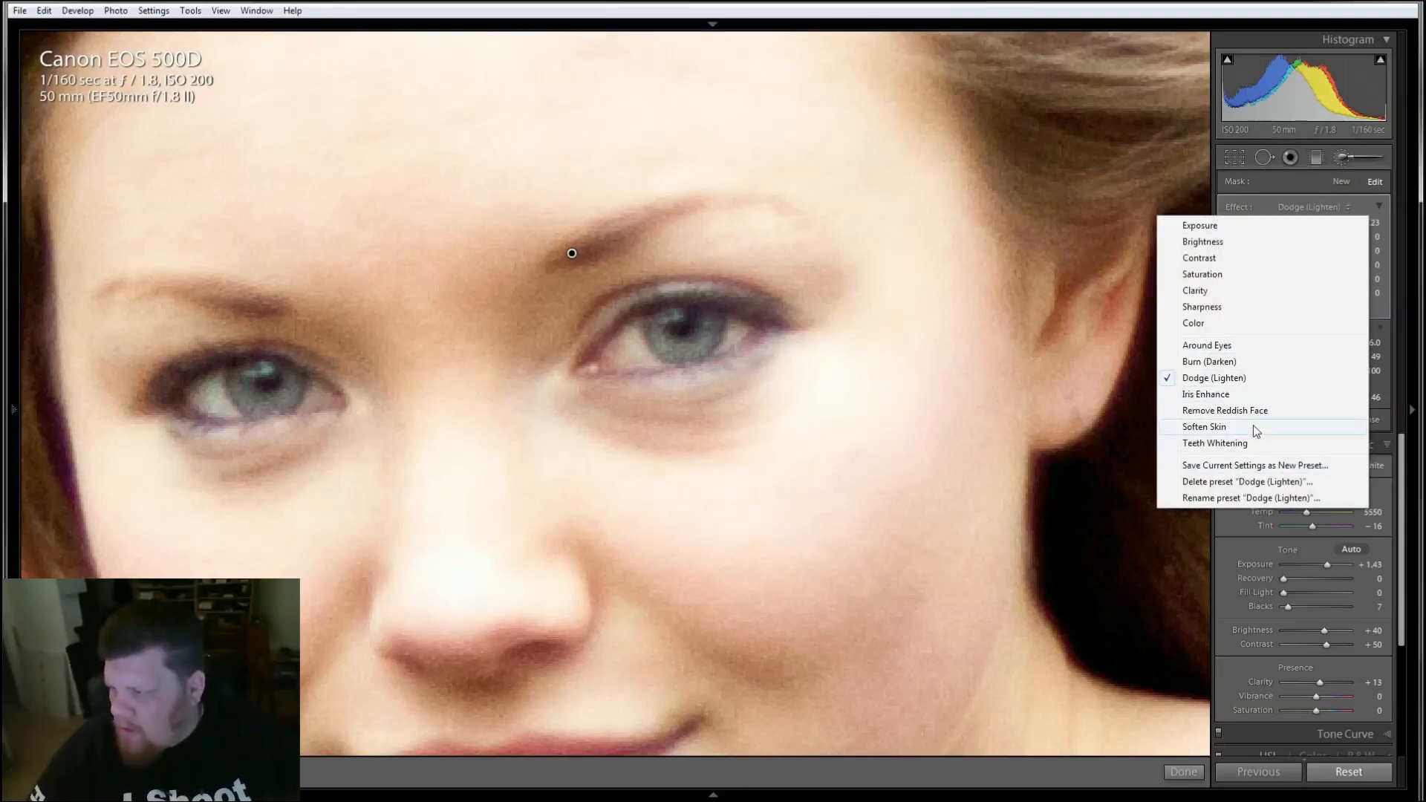
pyautogui.click(1347, 162)
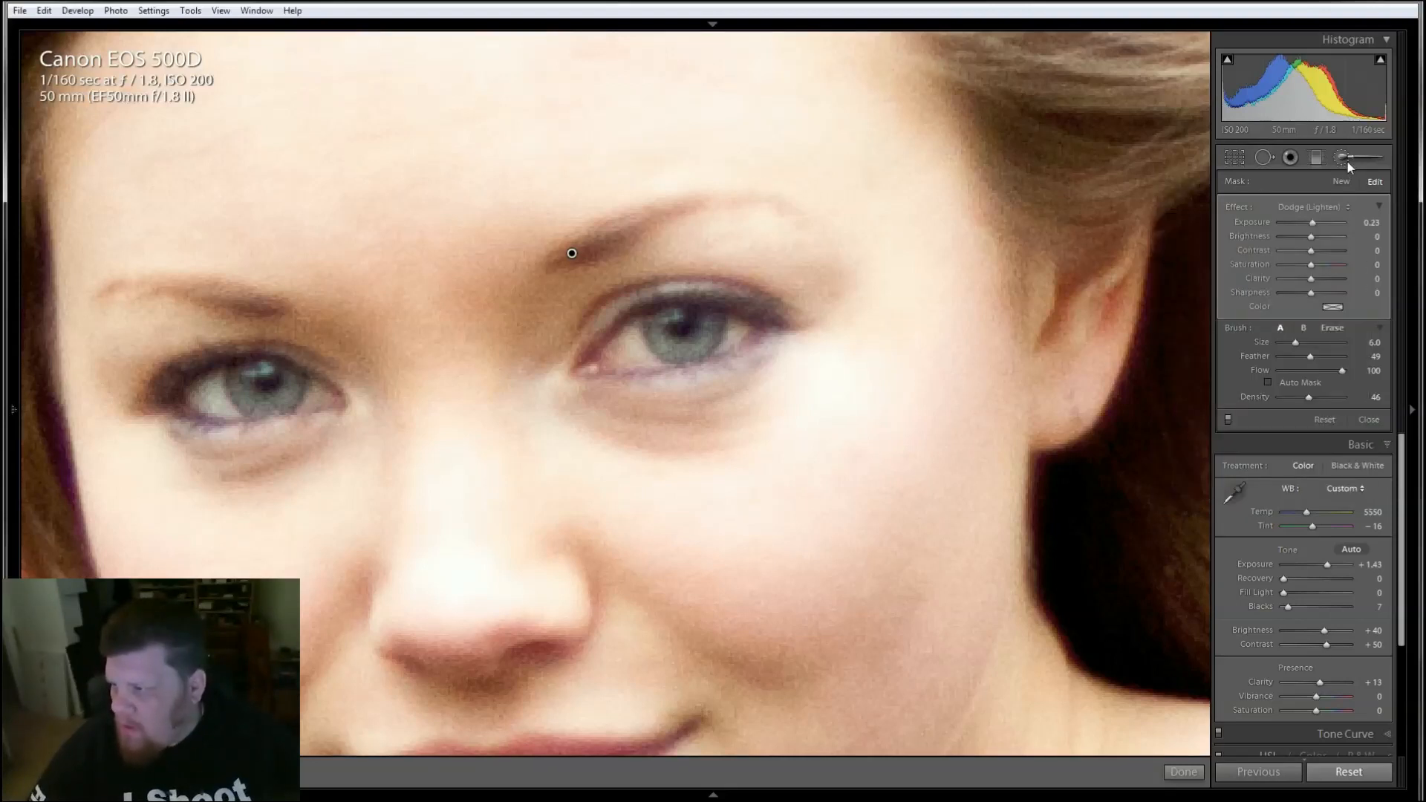
pyautogui.click(1228, 420)
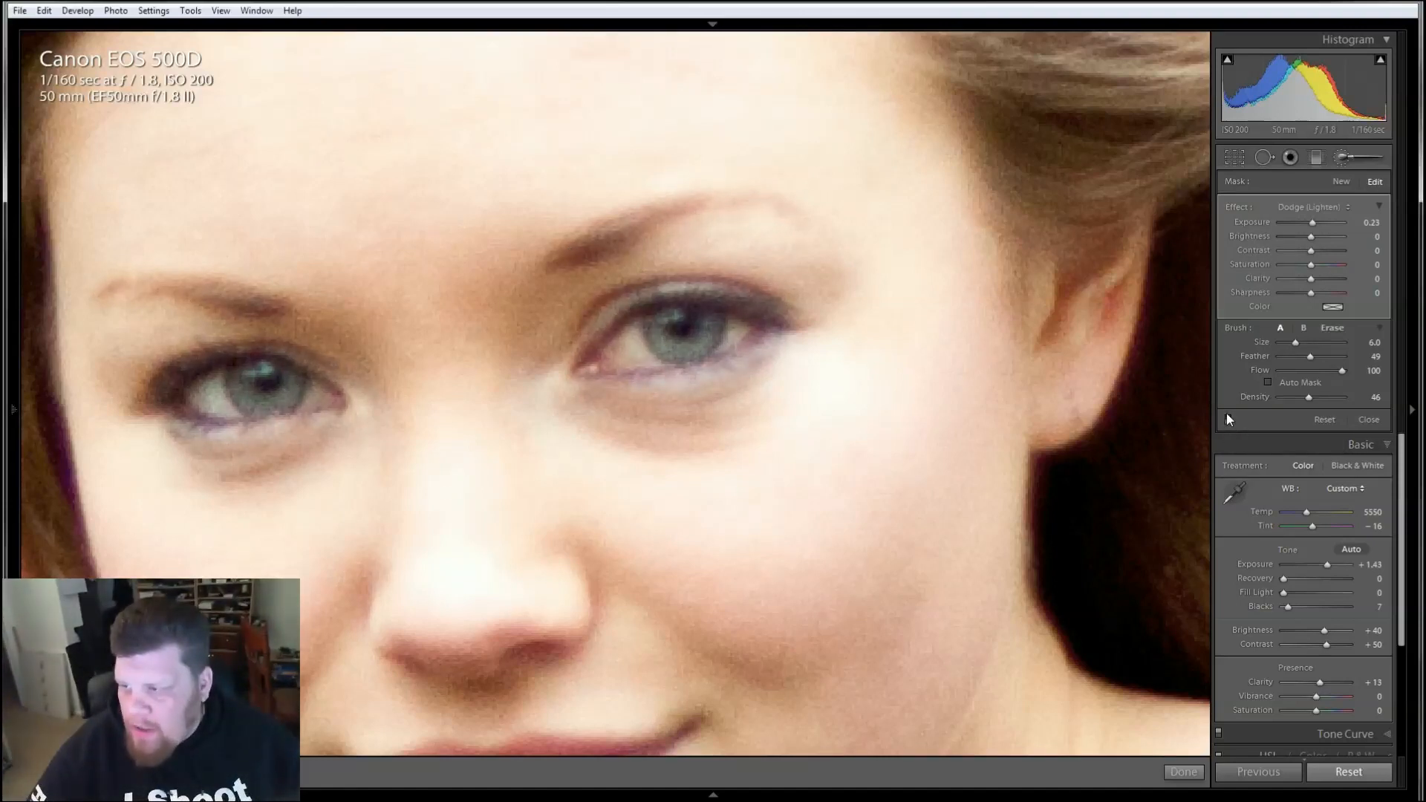
pyautogui.click(1227, 420)
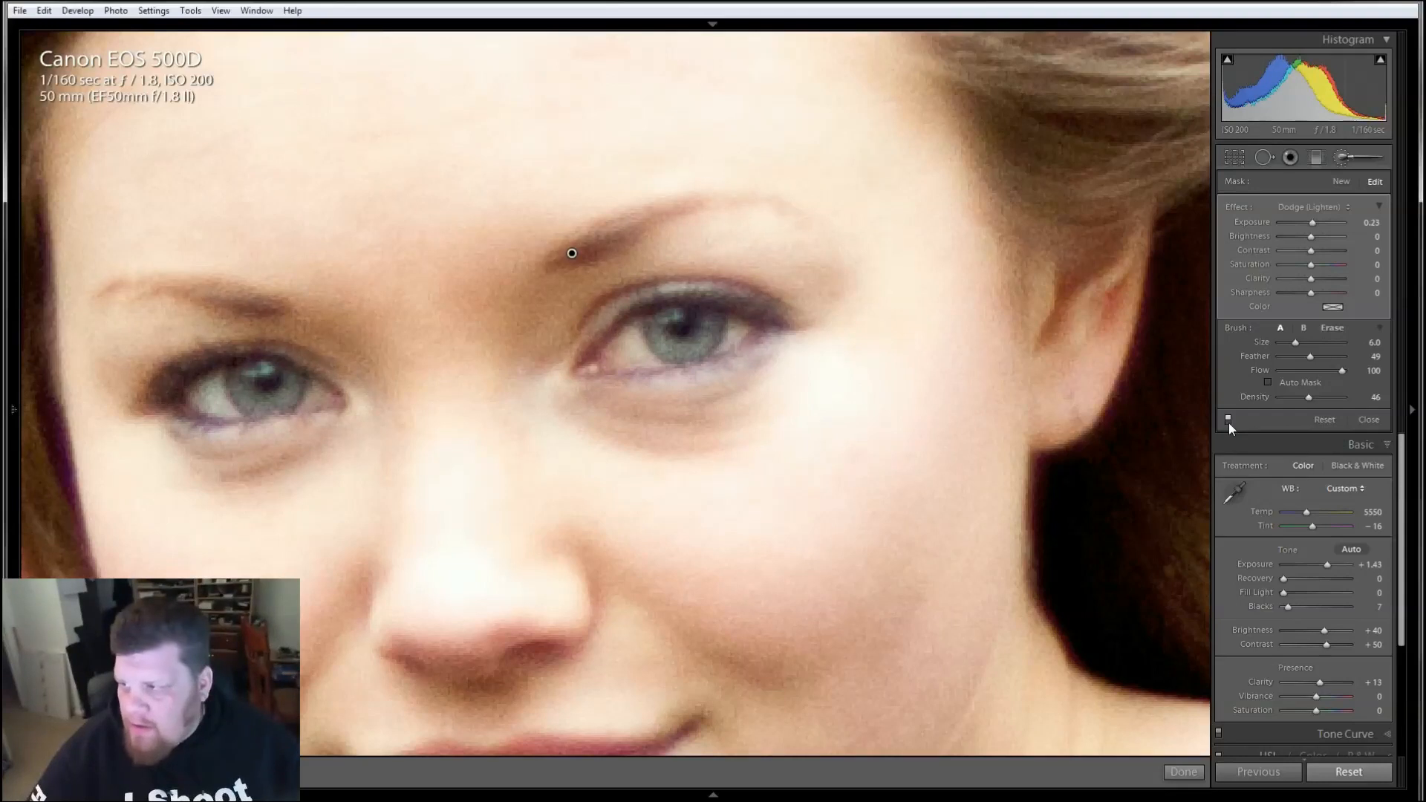
pyautogui.click(1227, 420)
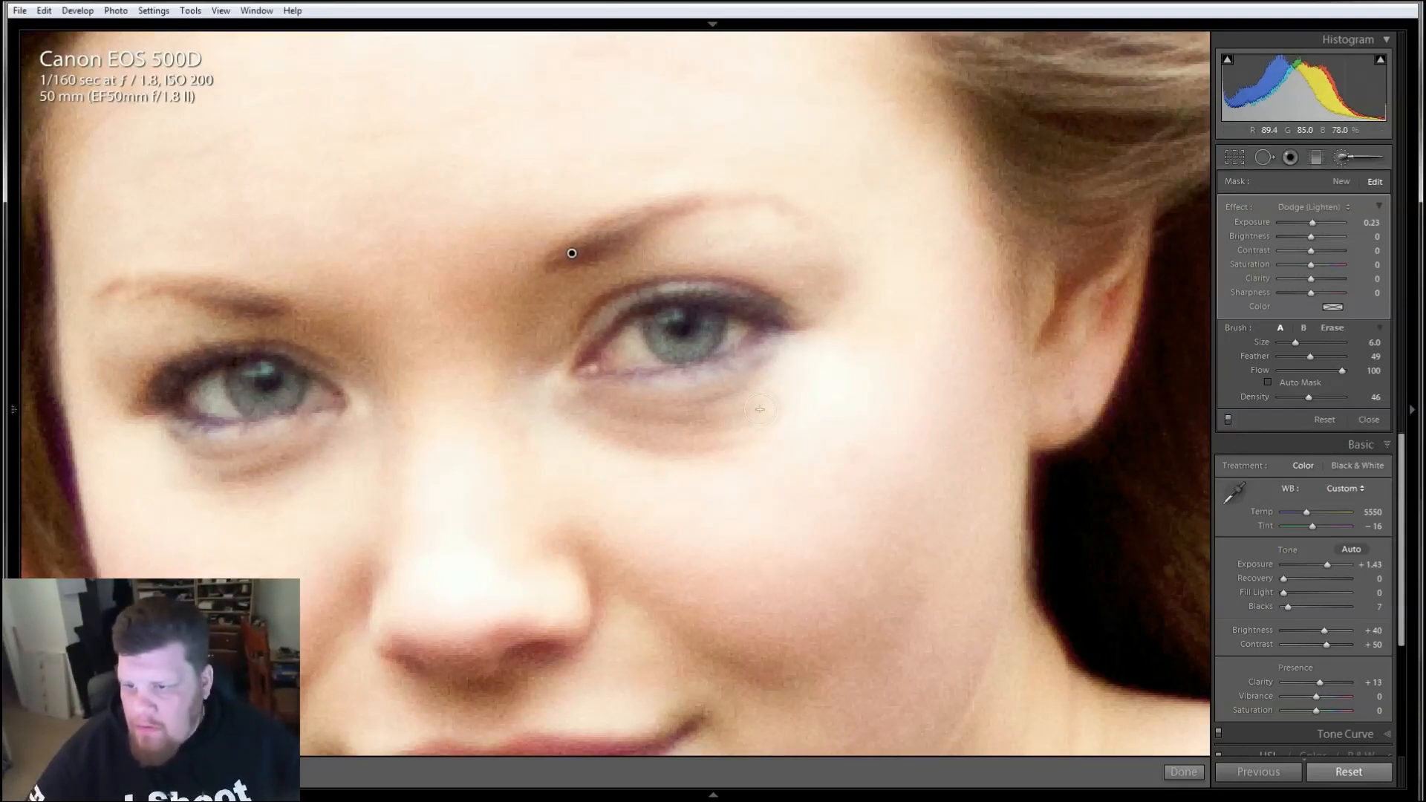
# - Discard all brush adjustments painted around the eyes
pyautogui.click(1331, 206)
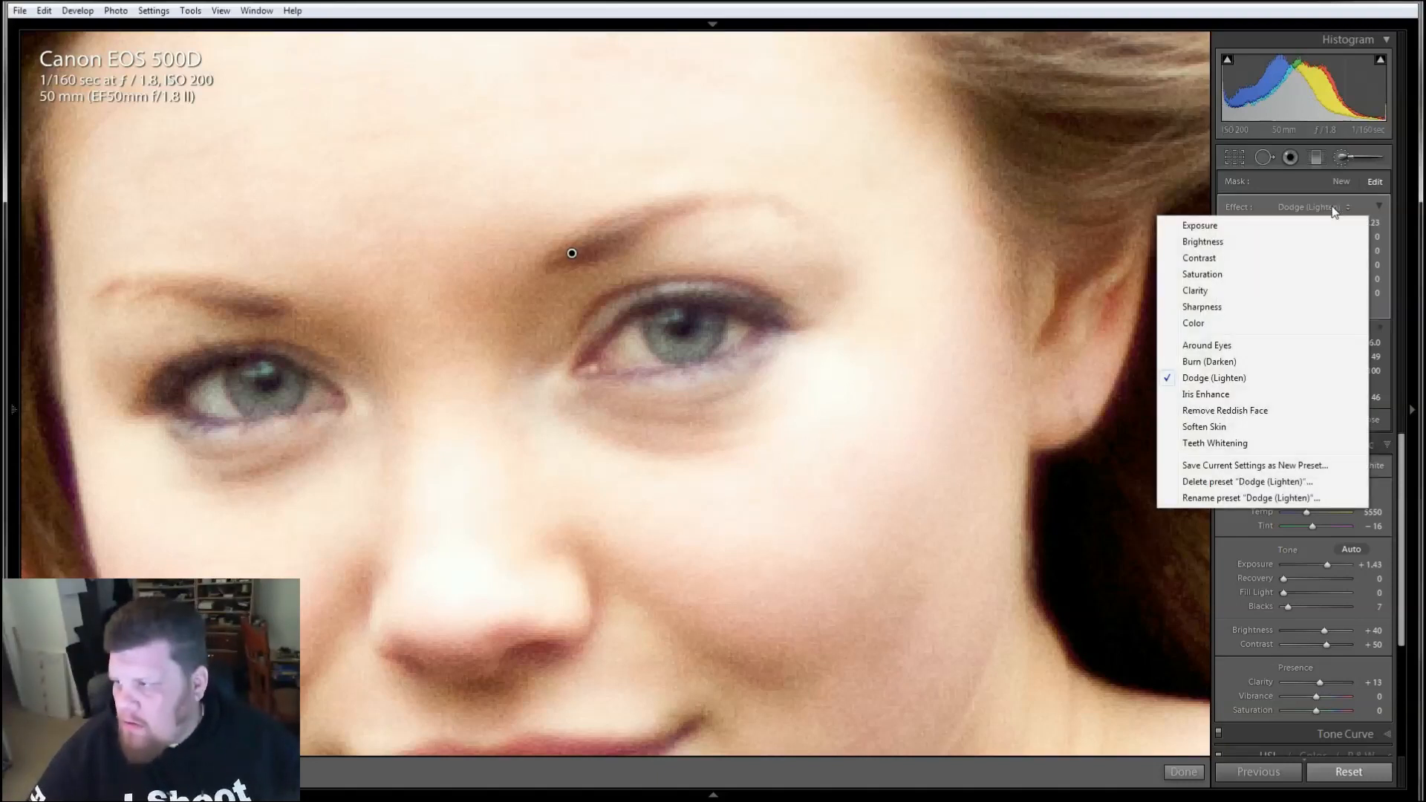
pyautogui.click(1305, 182)
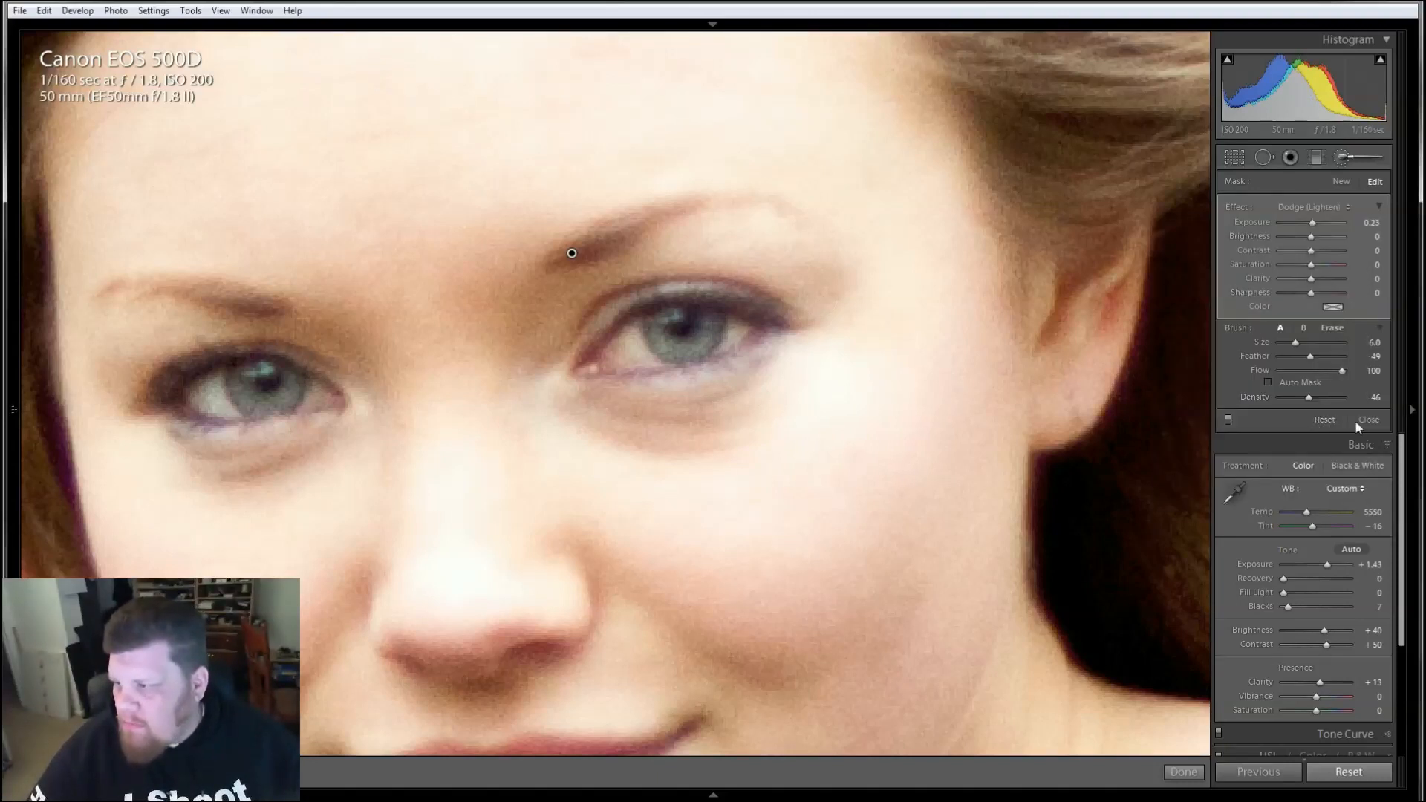
pyautogui.click(1325, 420)
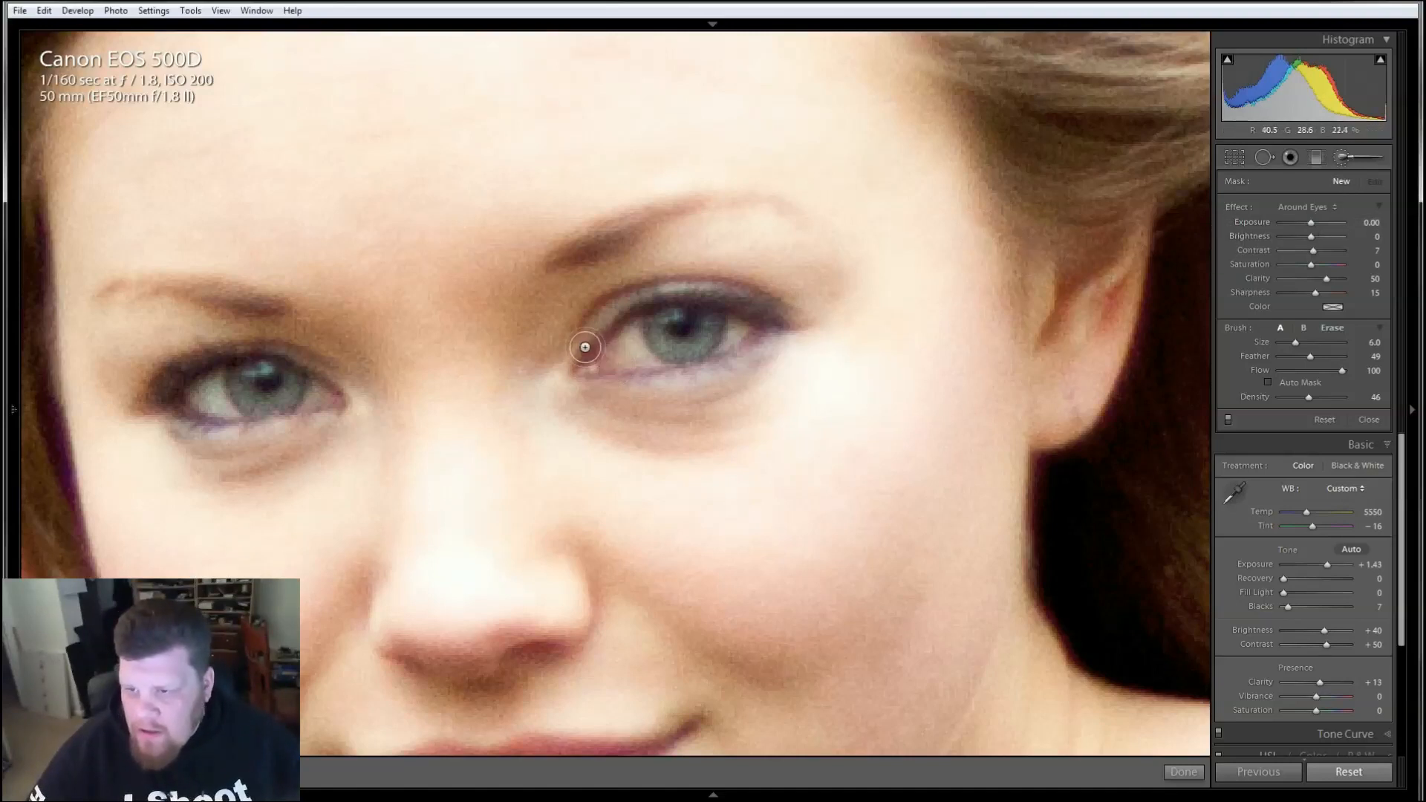
# - Paint the Around Eyes effect over both of the woman's eyes with a brush of size 7 to 8
pyautogui.press(']')
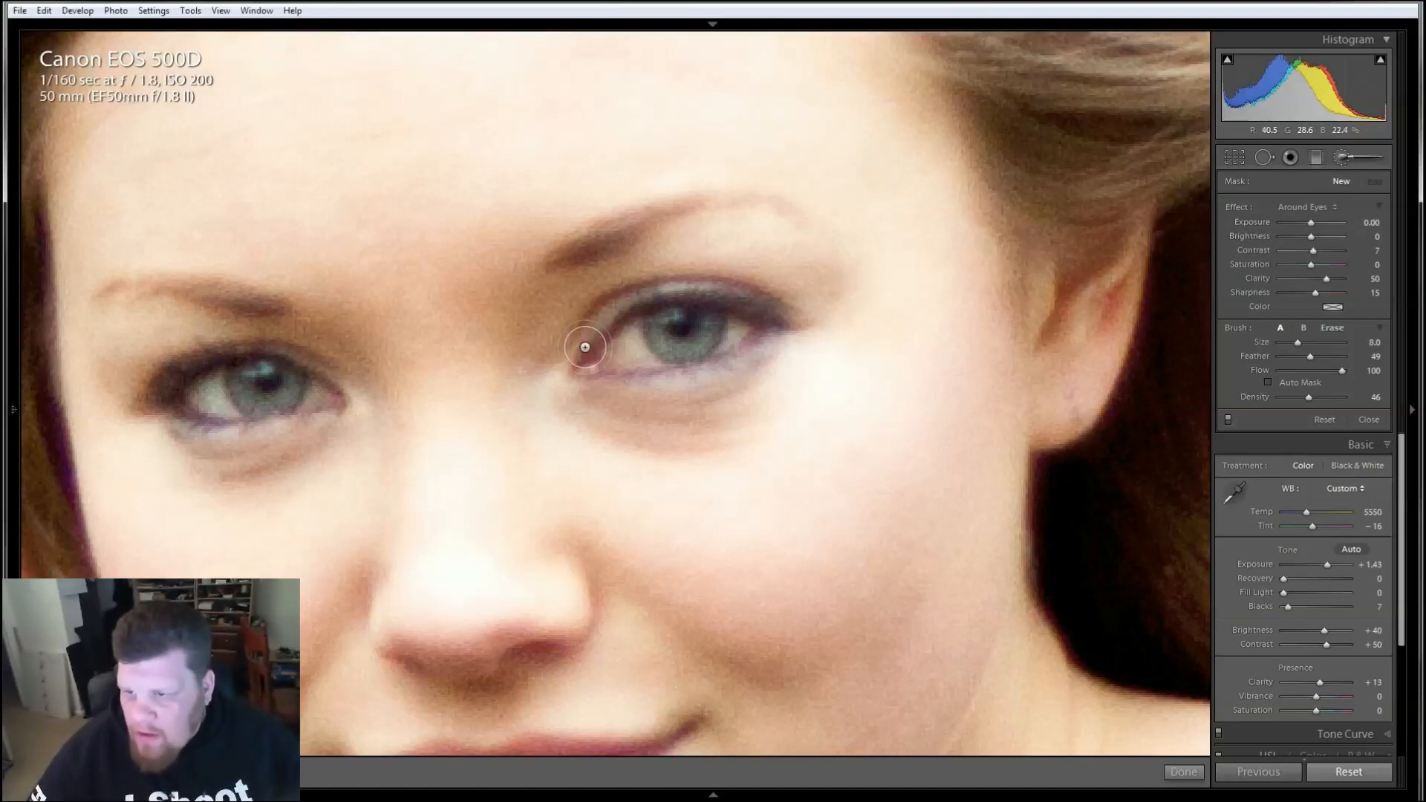
pyautogui.moveTo(587, 345)
pyautogui.mouseDown()
pyautogui.moveTo(633, 300)
pyautogui.moveTo(743, 292)
pyautogui.moveTo(775, 312)
pyautogui.moveTo(772, 326)
pyautogui.mouseUp()
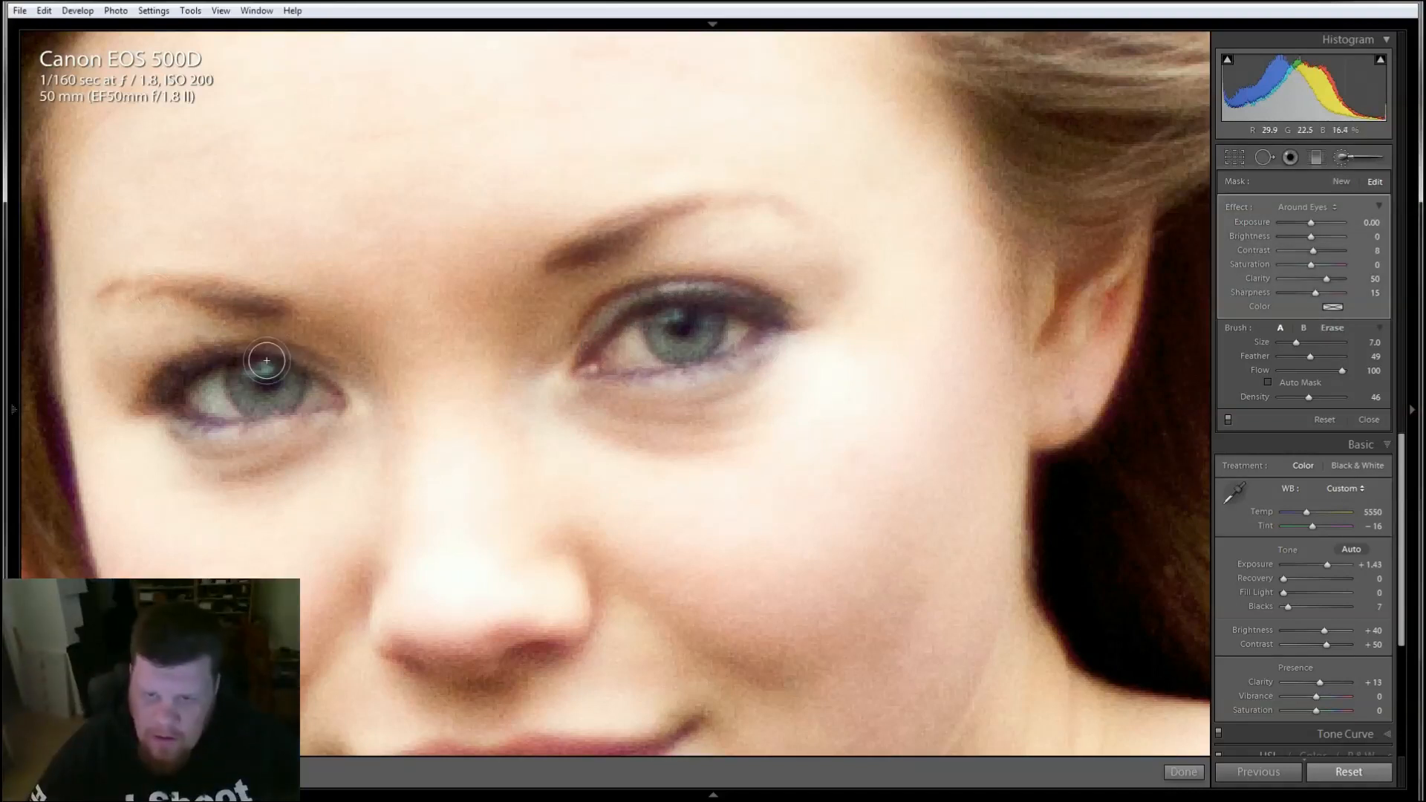
pyautogui.moveTo(321, 363)
pyautogui.mouseDown()
pyautogui.moveTo(235, 351)
pyautogui.moveTo(143, 384)
pyautogui.moveTo(262, 448)
pyautogui.mouseUp()
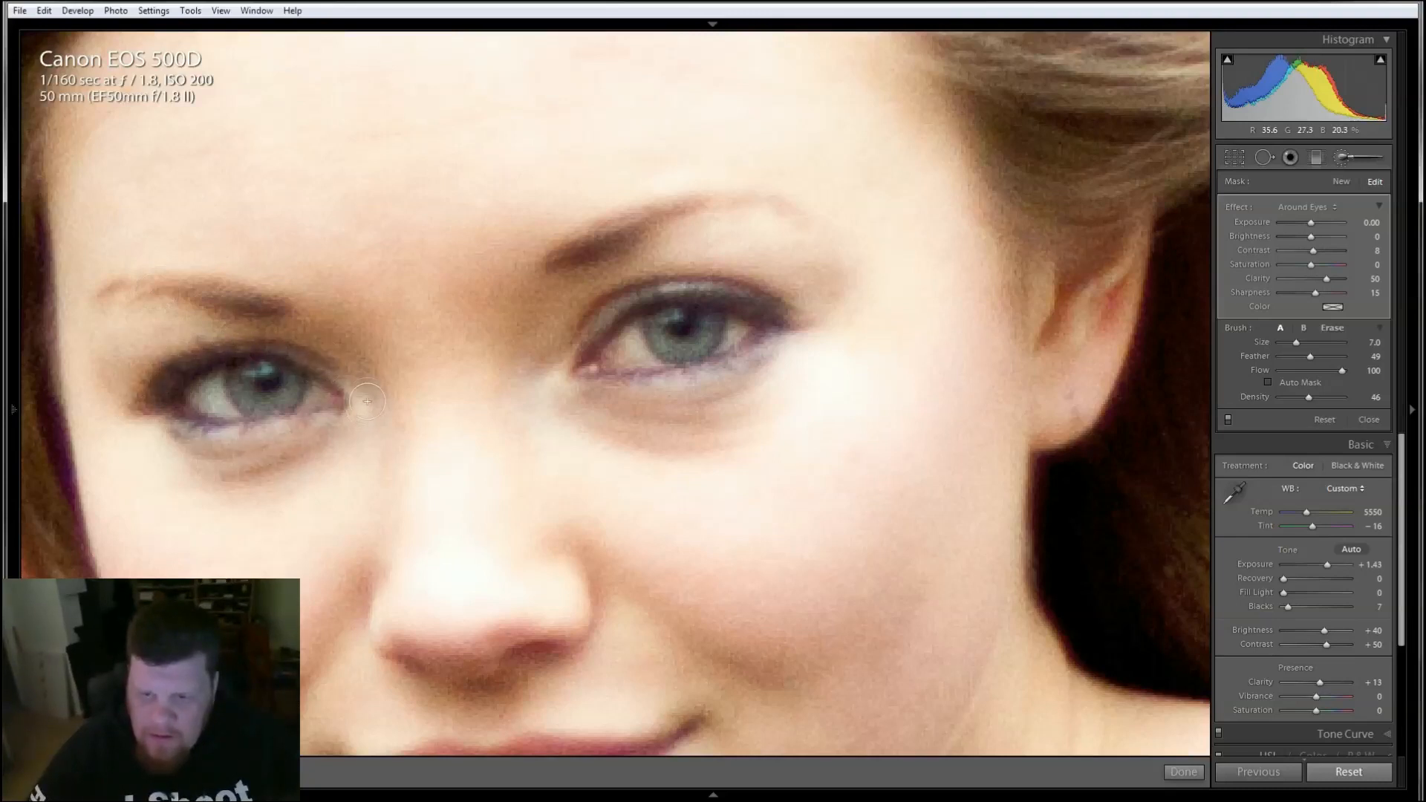
pyautogui.moveTo(367, 401); pyautogui.dragTo(368, 401)
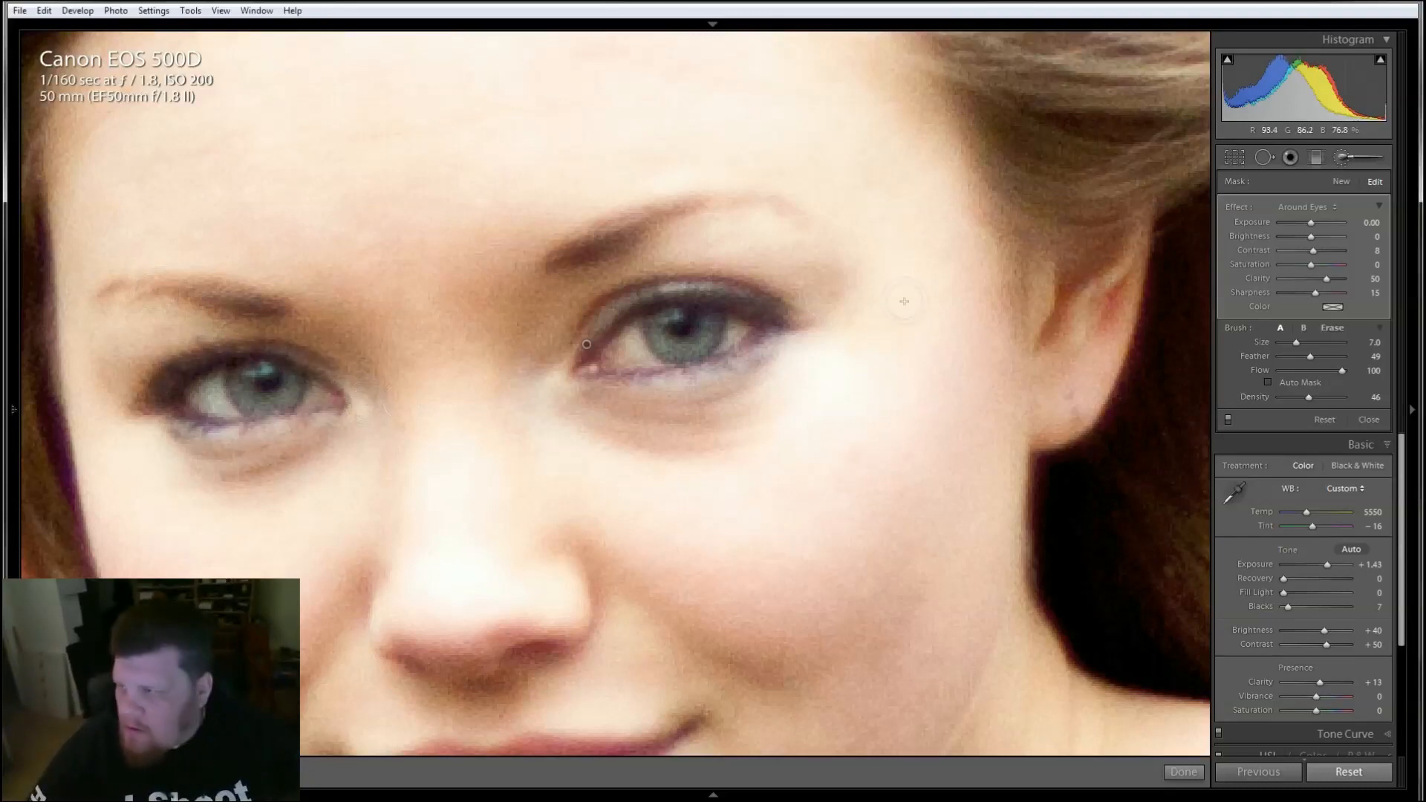
# - Start a new brush mask with the Dodge (Lighten) effect and paint over the whites of the woman's eyes at size 7
pyautogui.click(1335, 184)
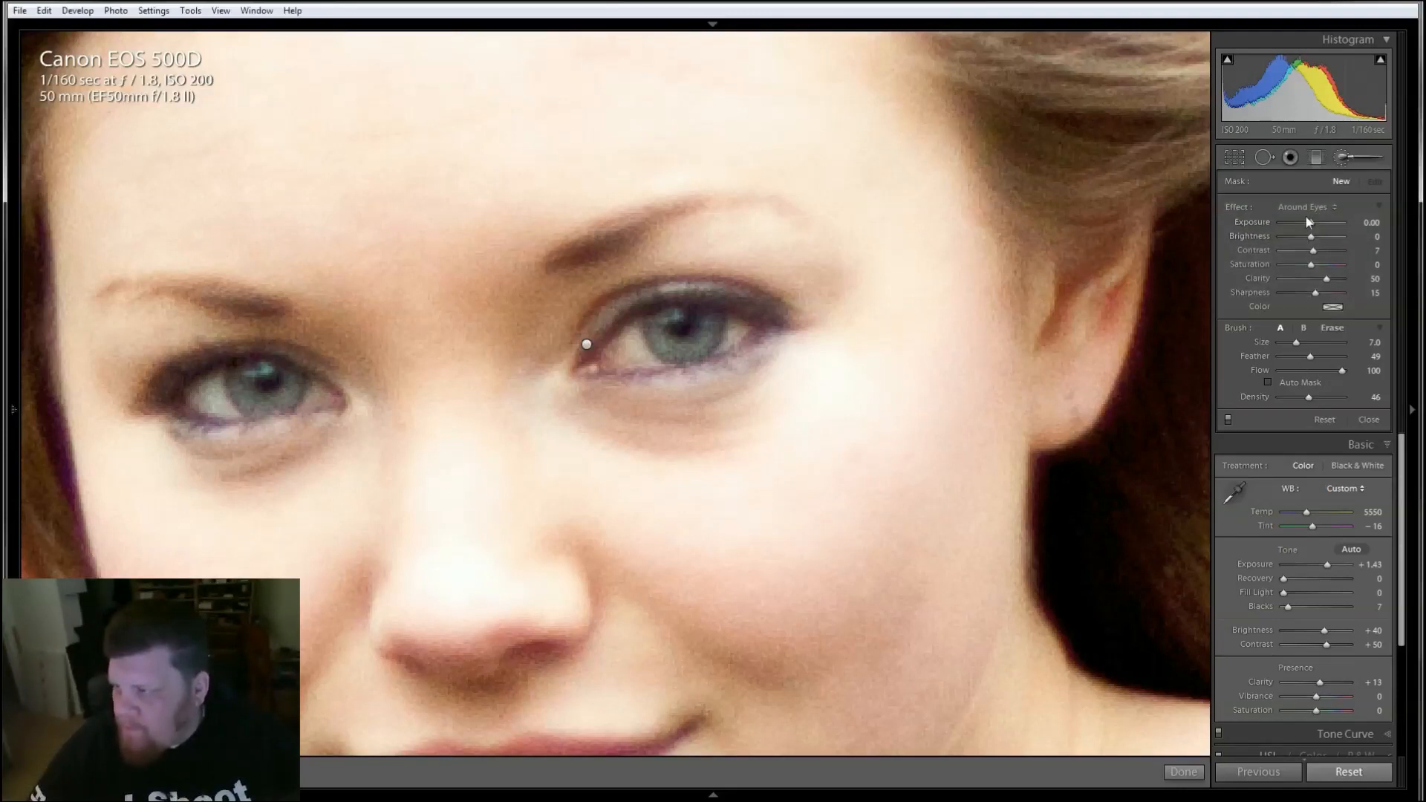
pyautogui.click(1310, 211)
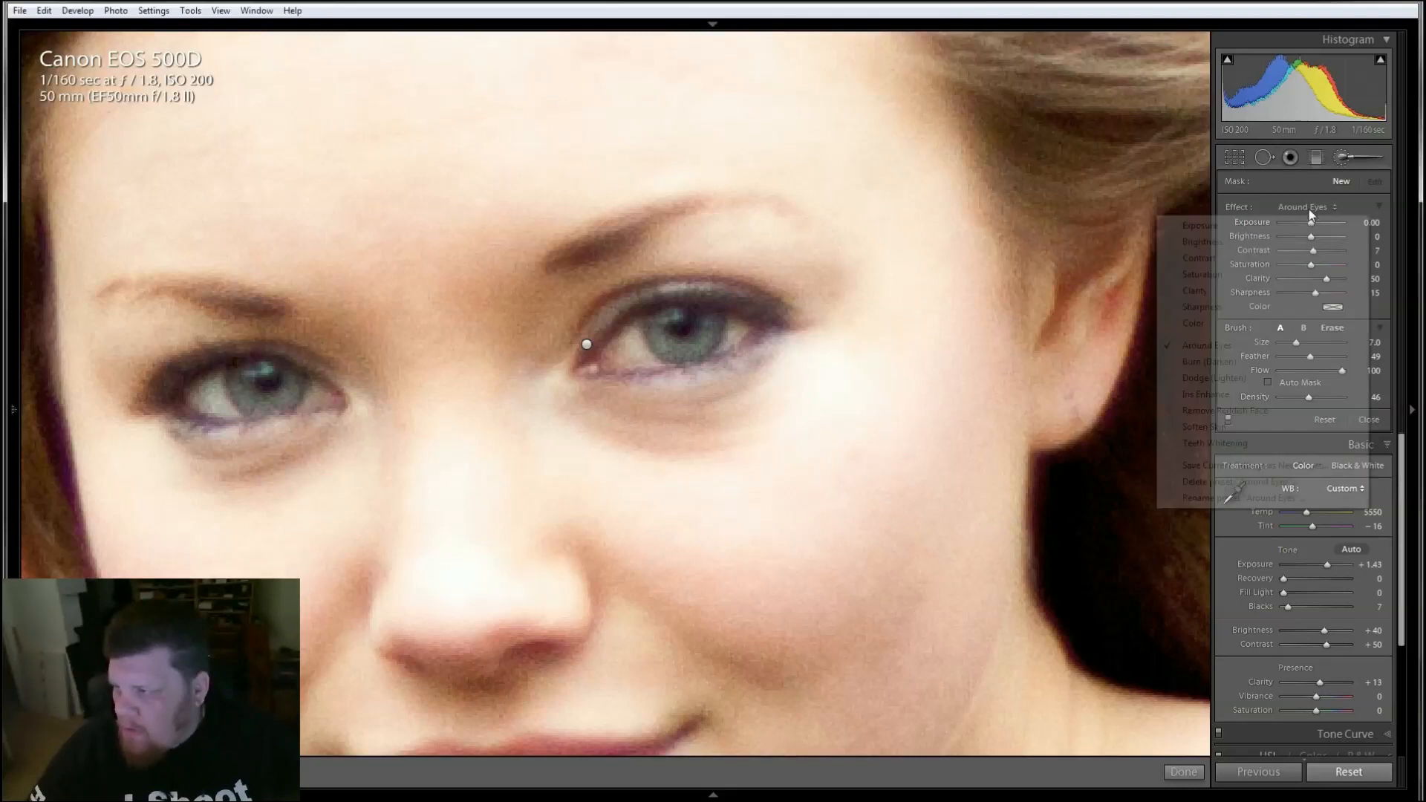
pyautogui.click(1247, 379)
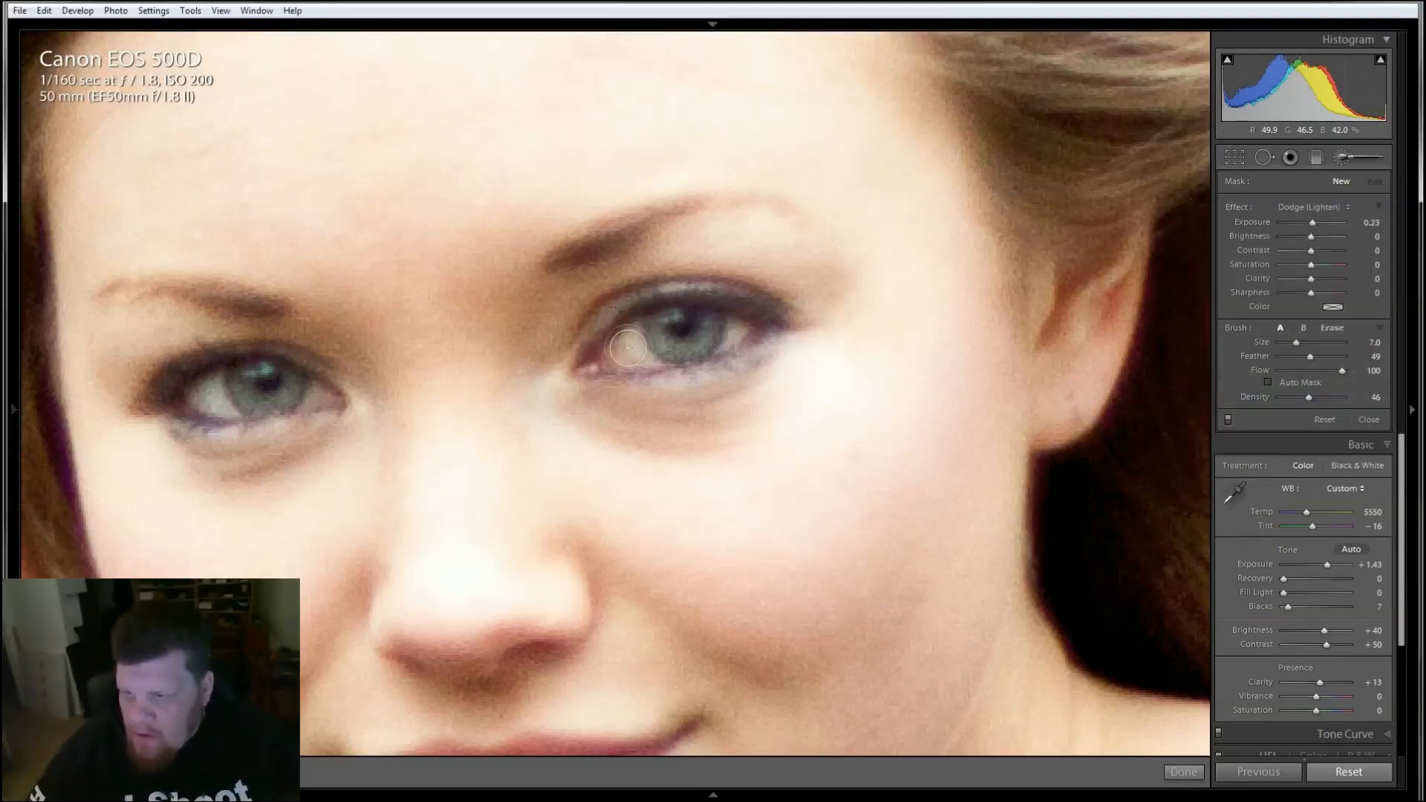
pyautogui.moveTo(714, 336); pyautogui.dragTo(735, 332)
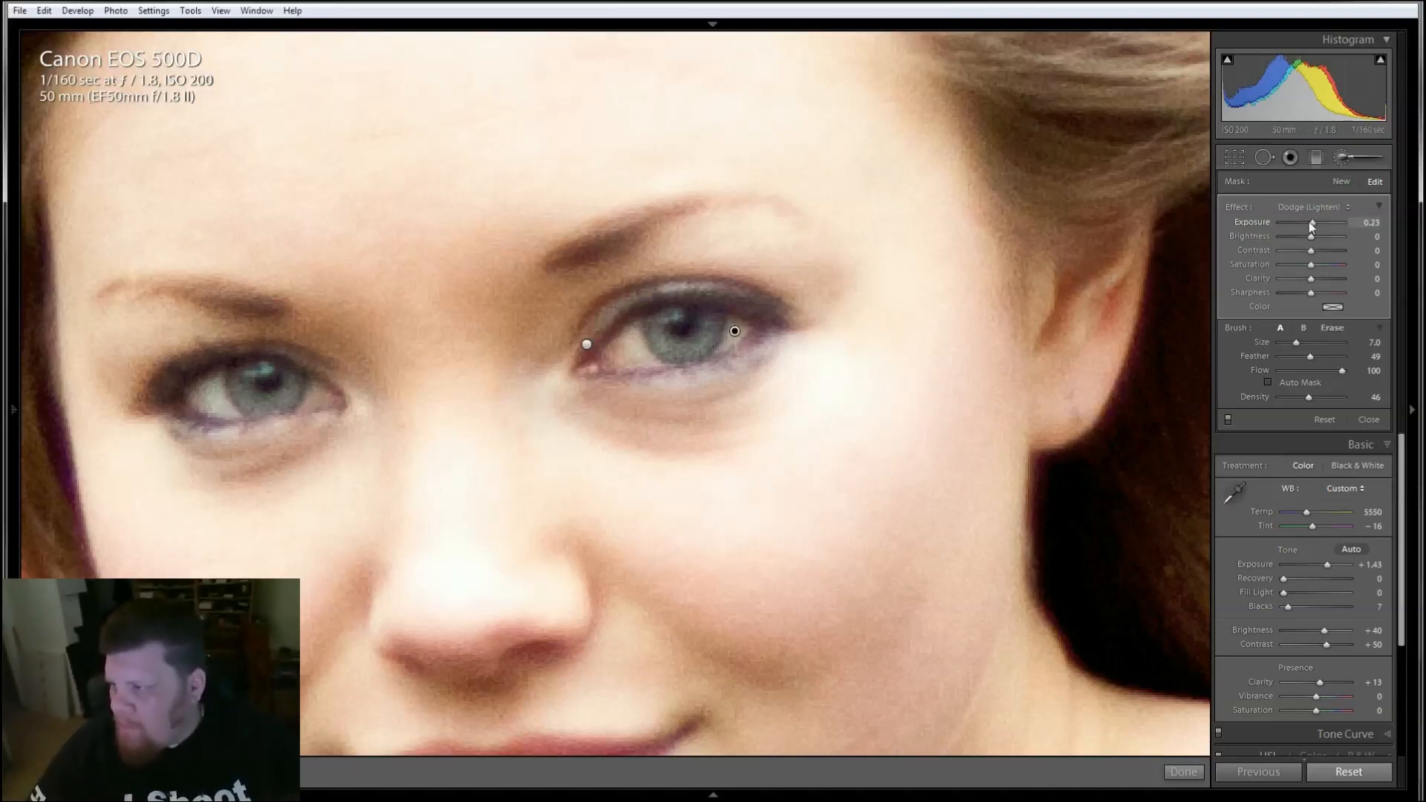
pyautogui.hotkey('ctrl', 'z')
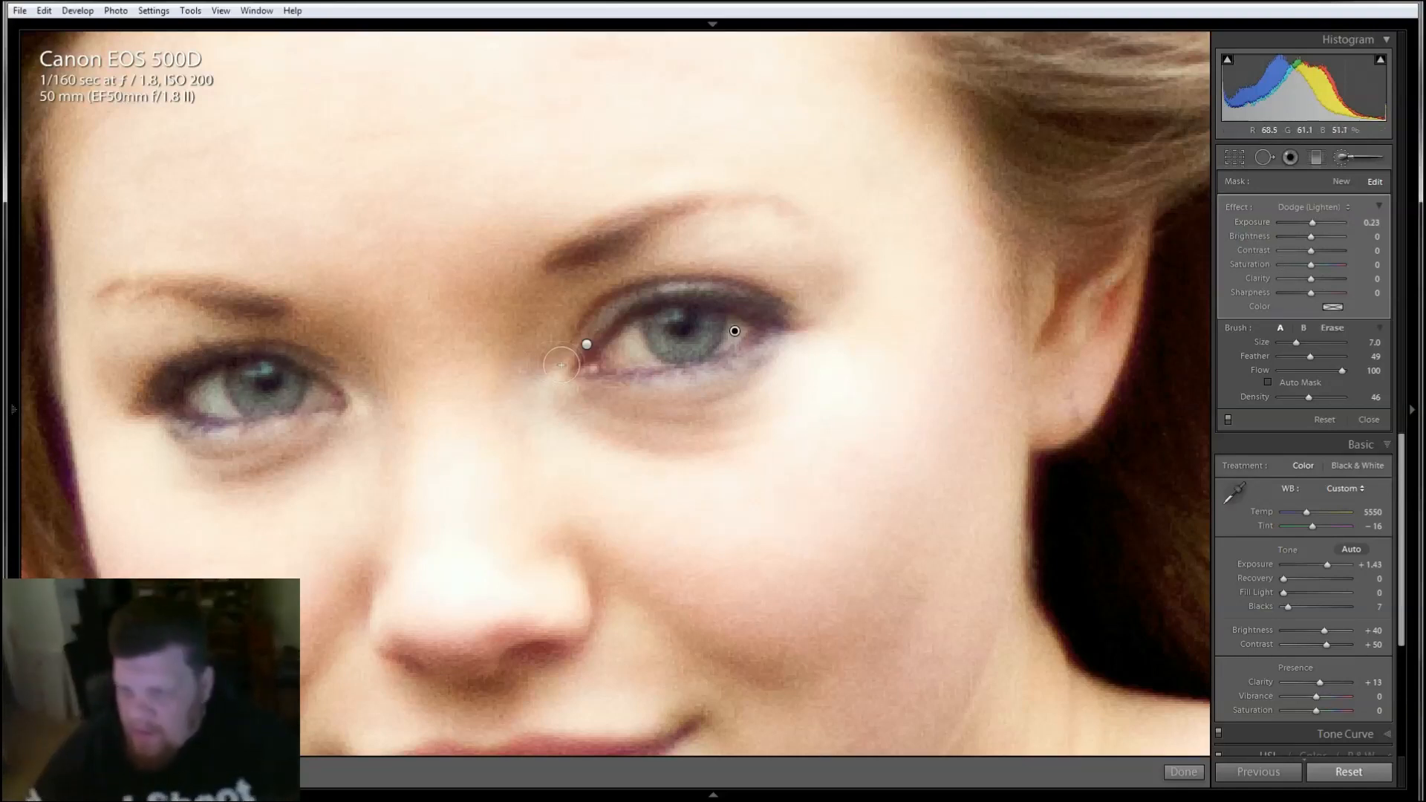
# - Set the sharpness of the Around Eyes brush adjustment to 12, then finish brushing and return to the full photo
pyautogui.click(586, 344)
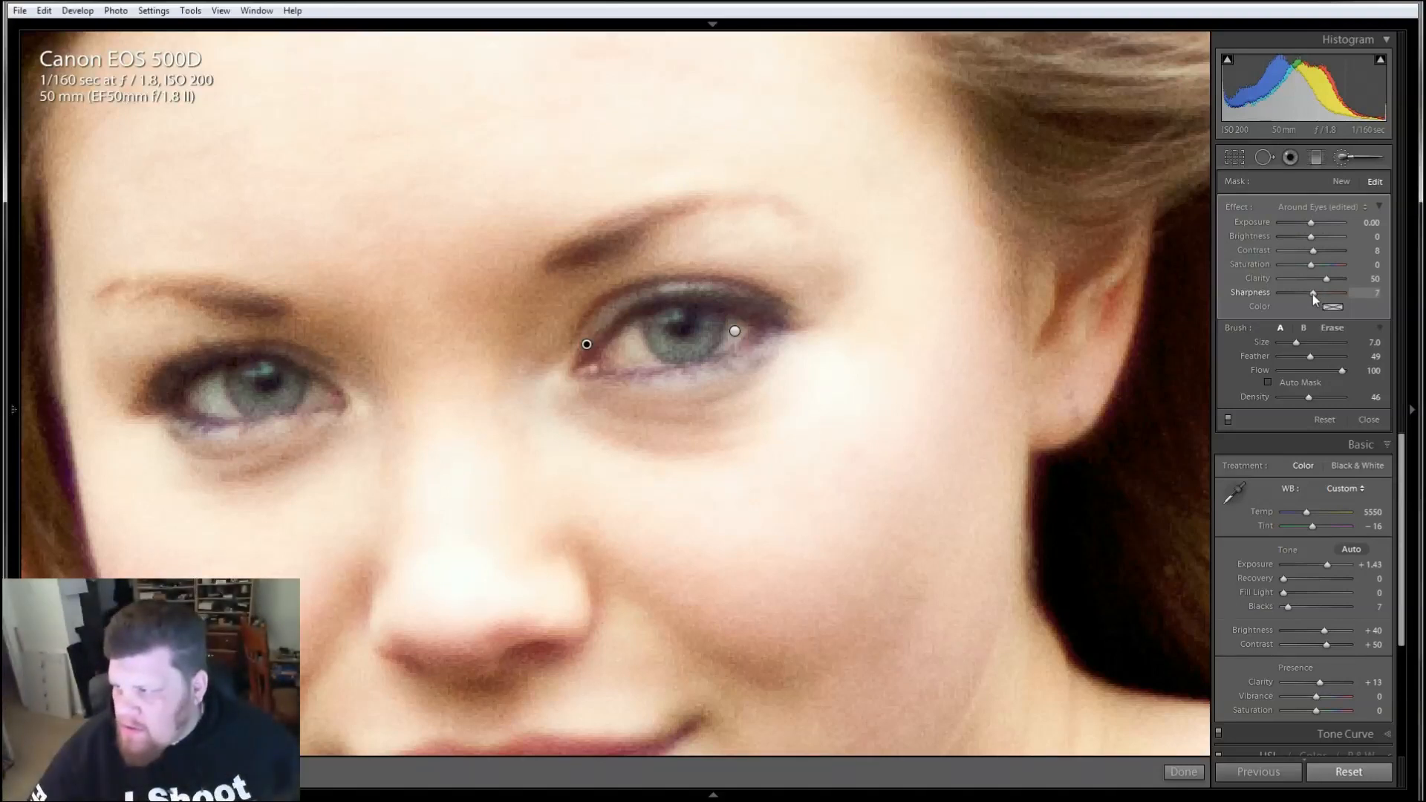
pyautogui.click(1371, 293)
pyautogui.press('Up')
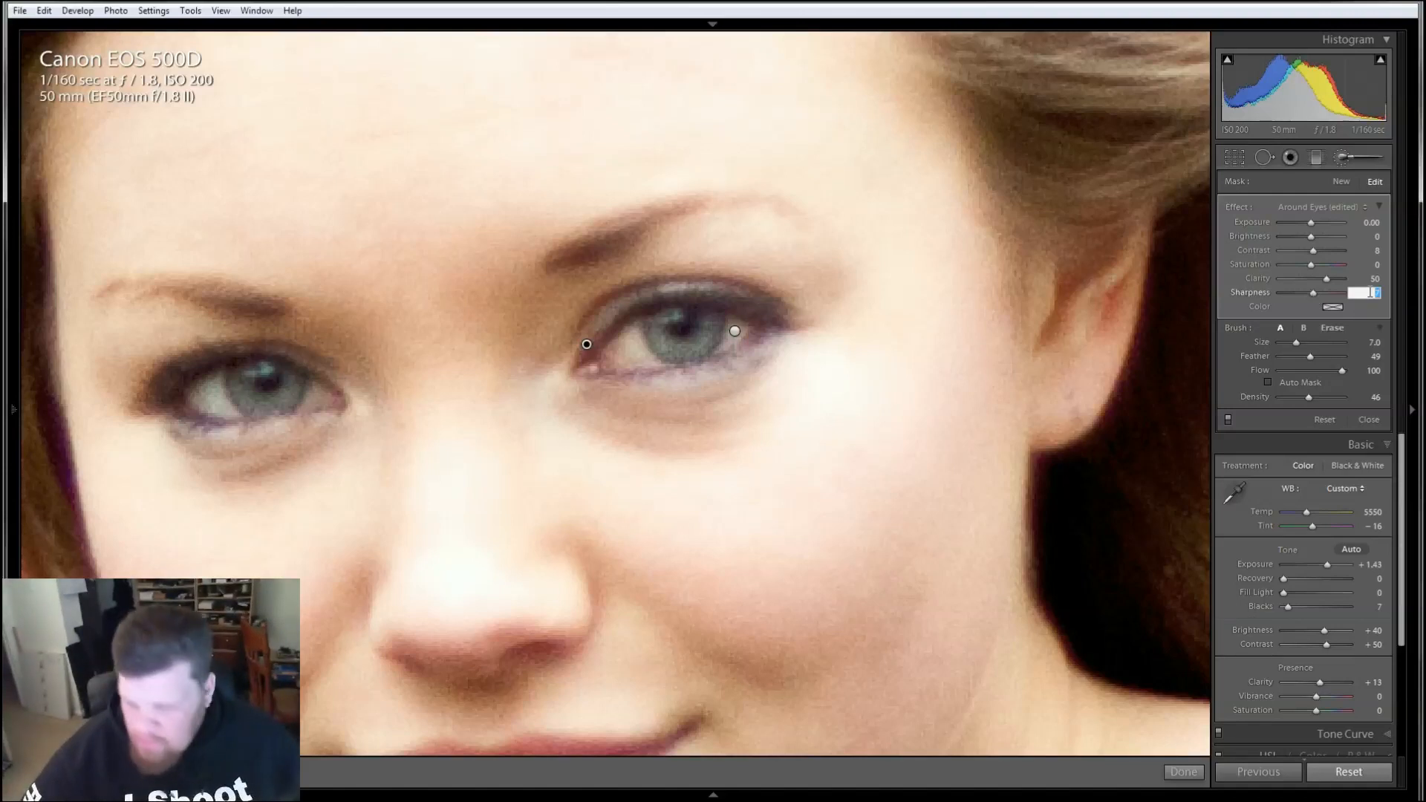
pyautogui.press('Return')
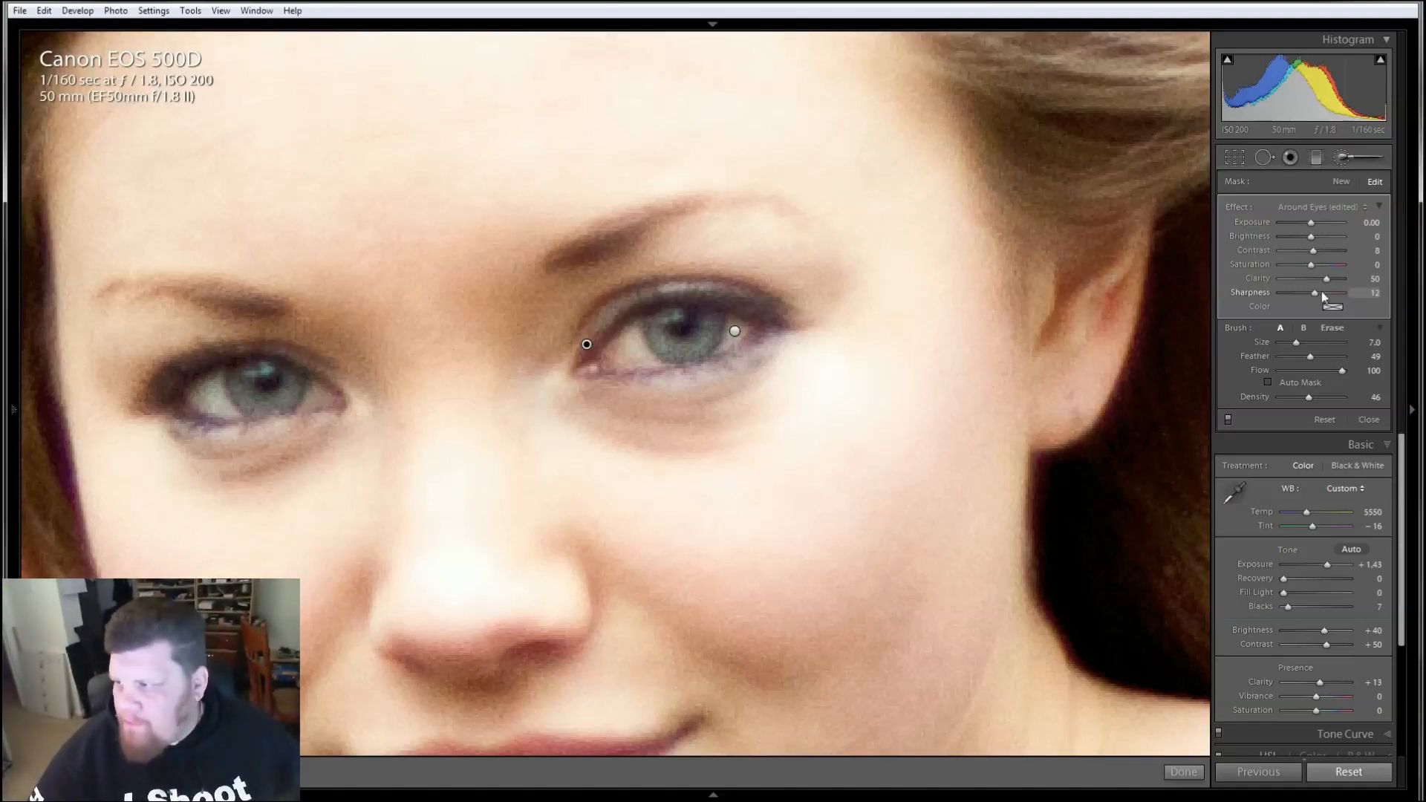
pyautogui.click(1343, 157)
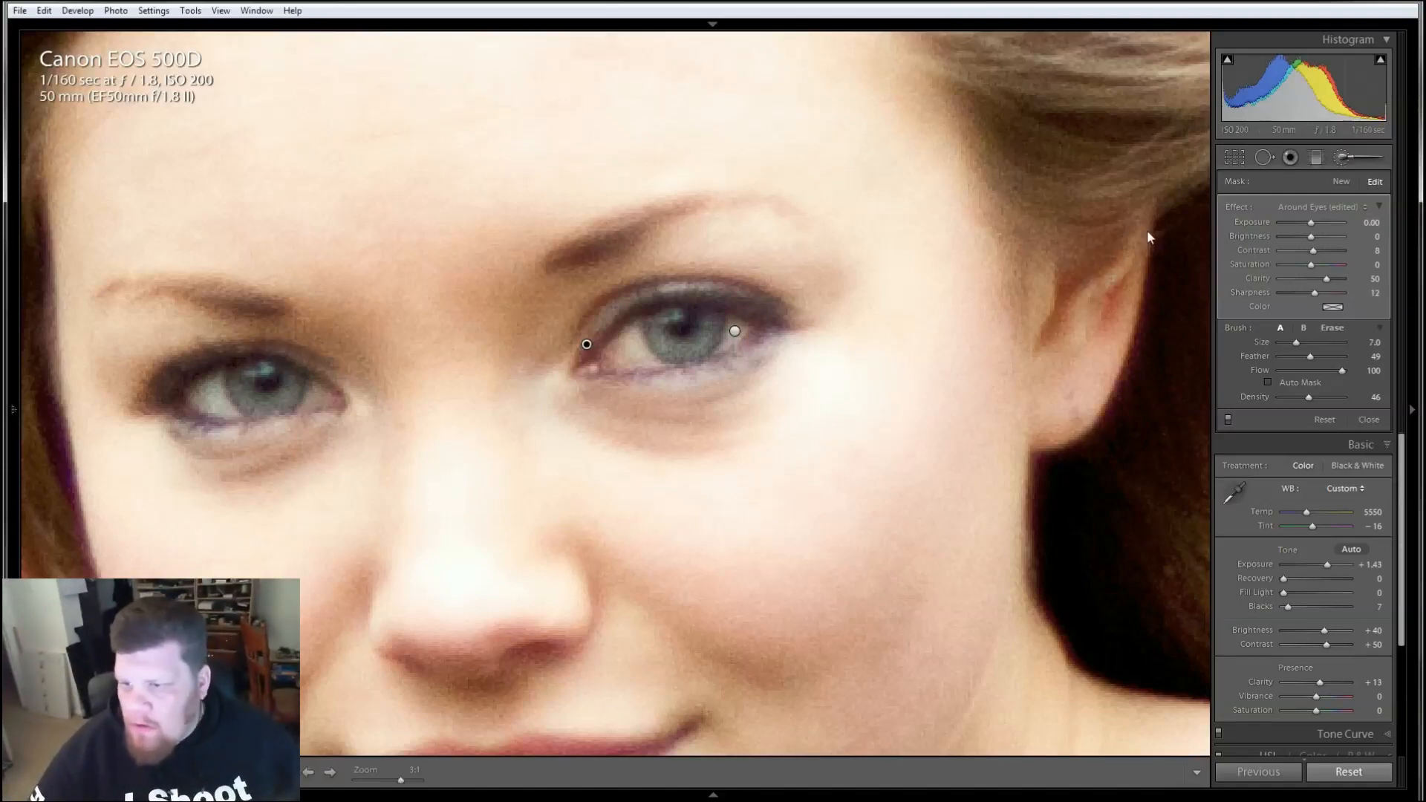
pyautogui.click(743, 360)
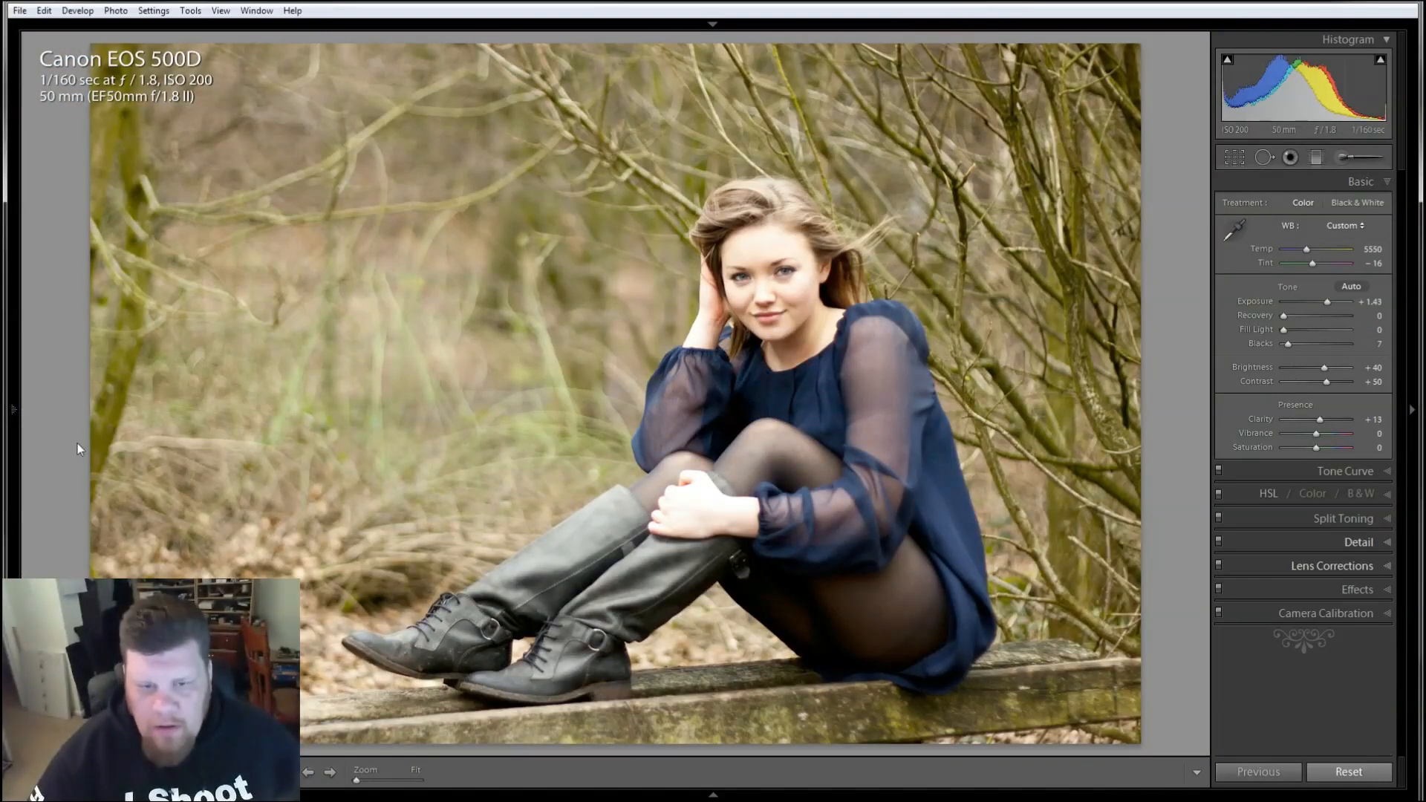
# - Review the photo's edit history
pyautogui.click(13, 409)
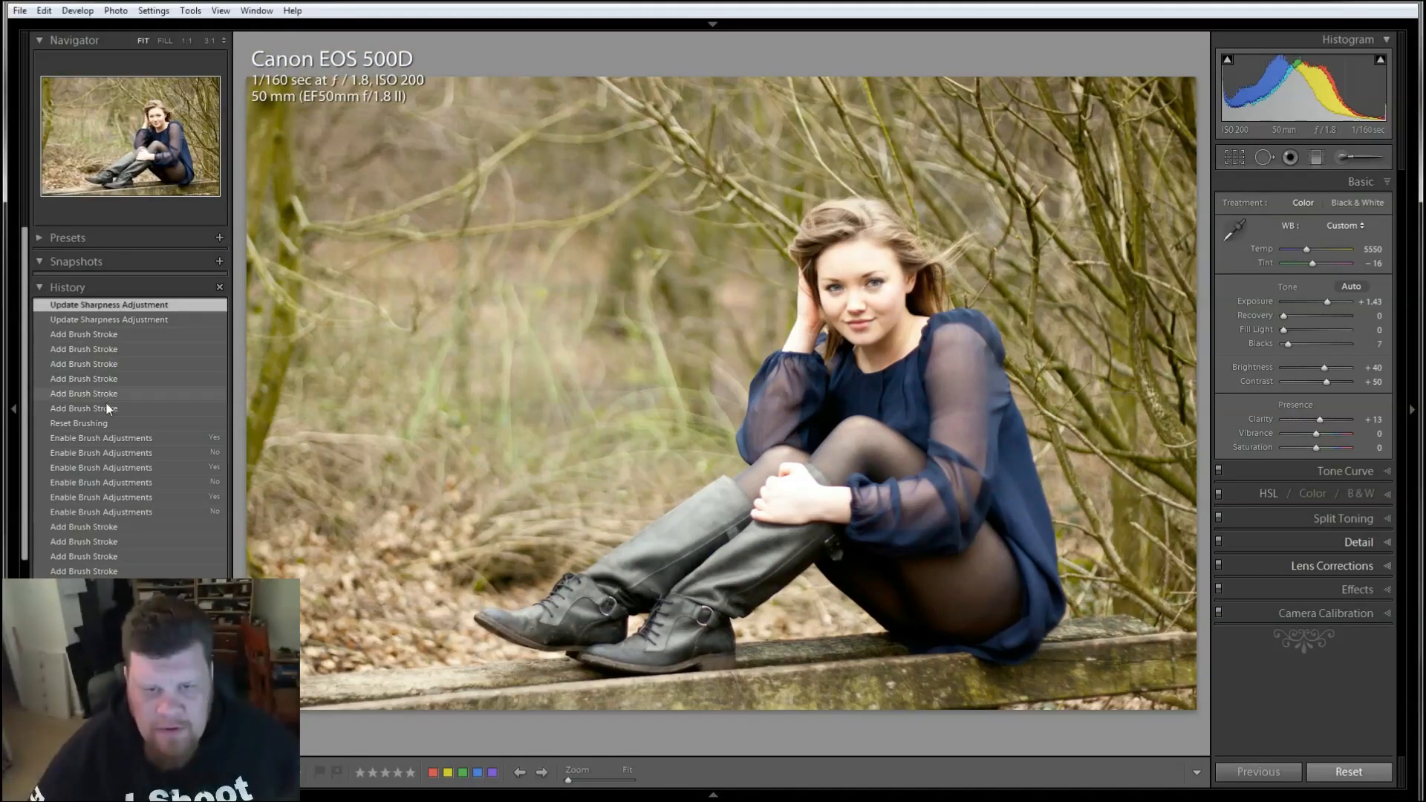
pyautogui.scroll(-3, 104, 525)
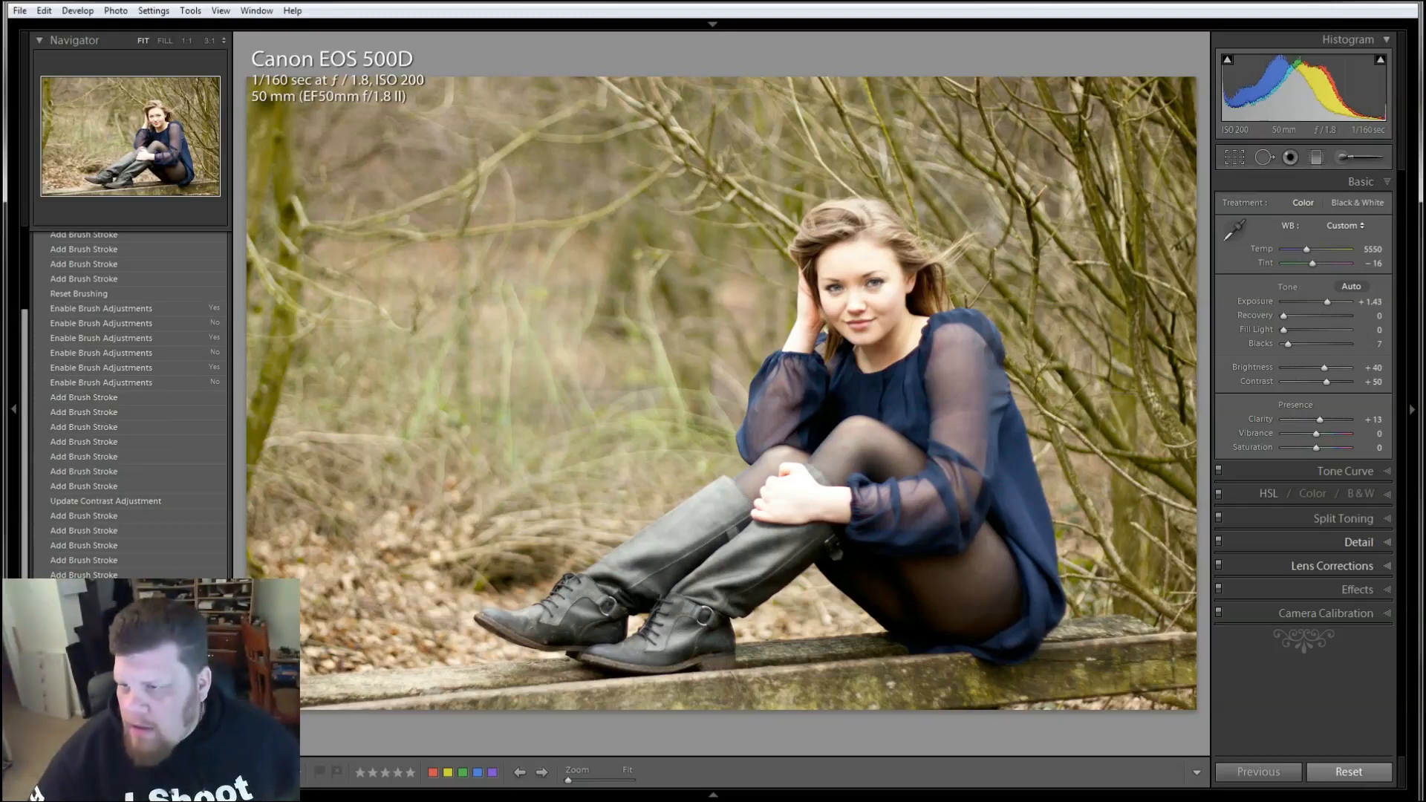
pyautogui.scroll(3, 140, 476)
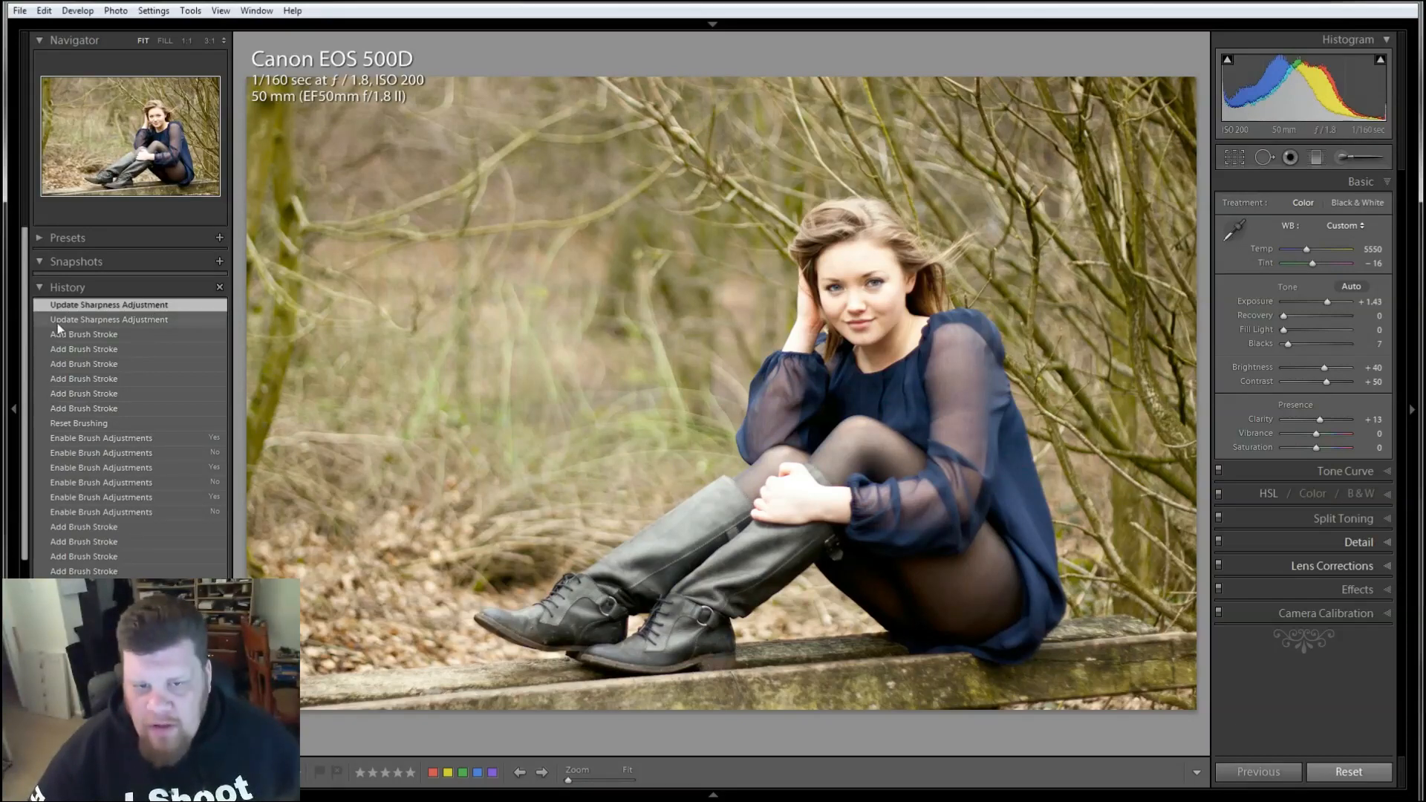
pyautogui.click(20, 327)
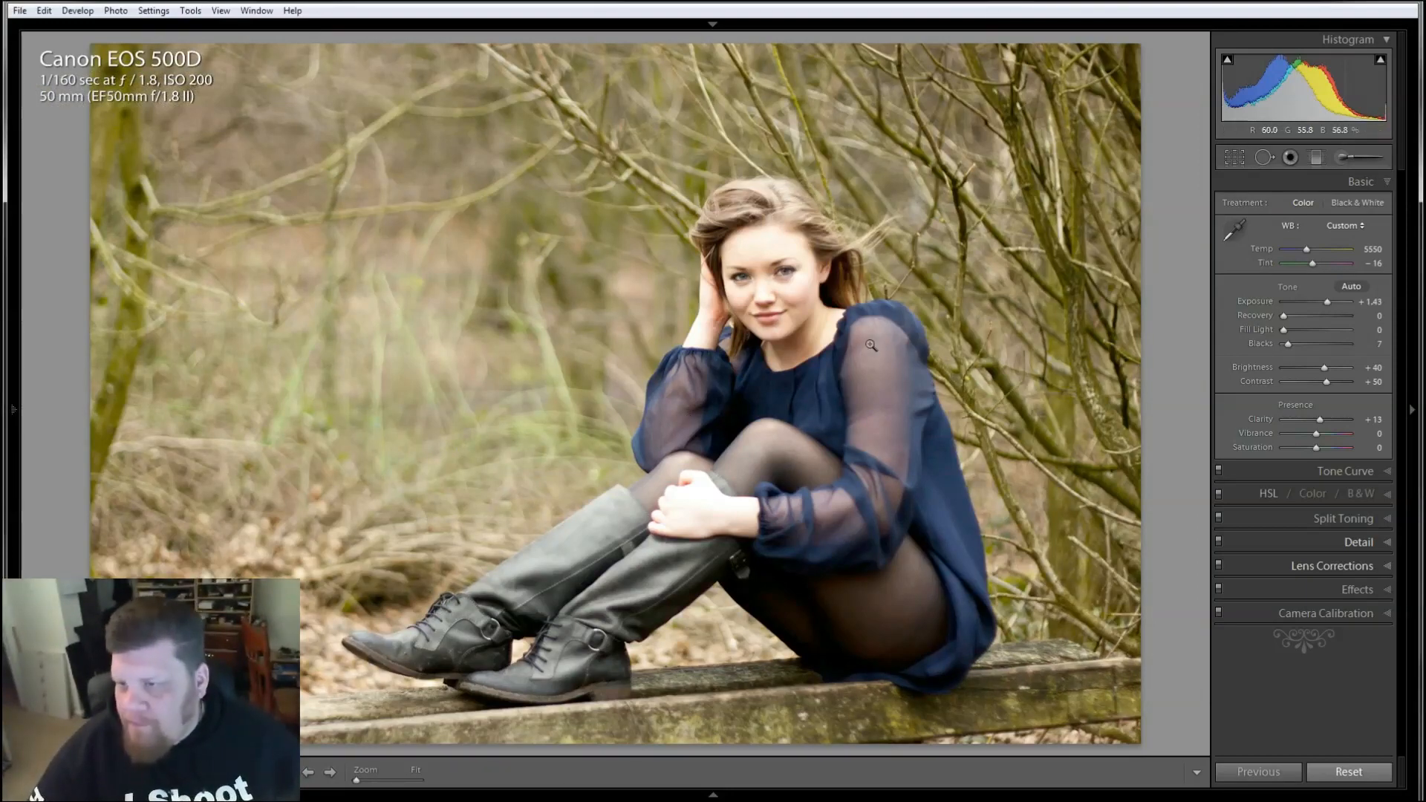
# - Examine the edges of the woman's hand, sleeve and knees at 3:1 magnification for color fringing
pyautogui.click(698, 502)
pyautogui.moveTo(893, 557); pyautogui.dragTo(675, 564)
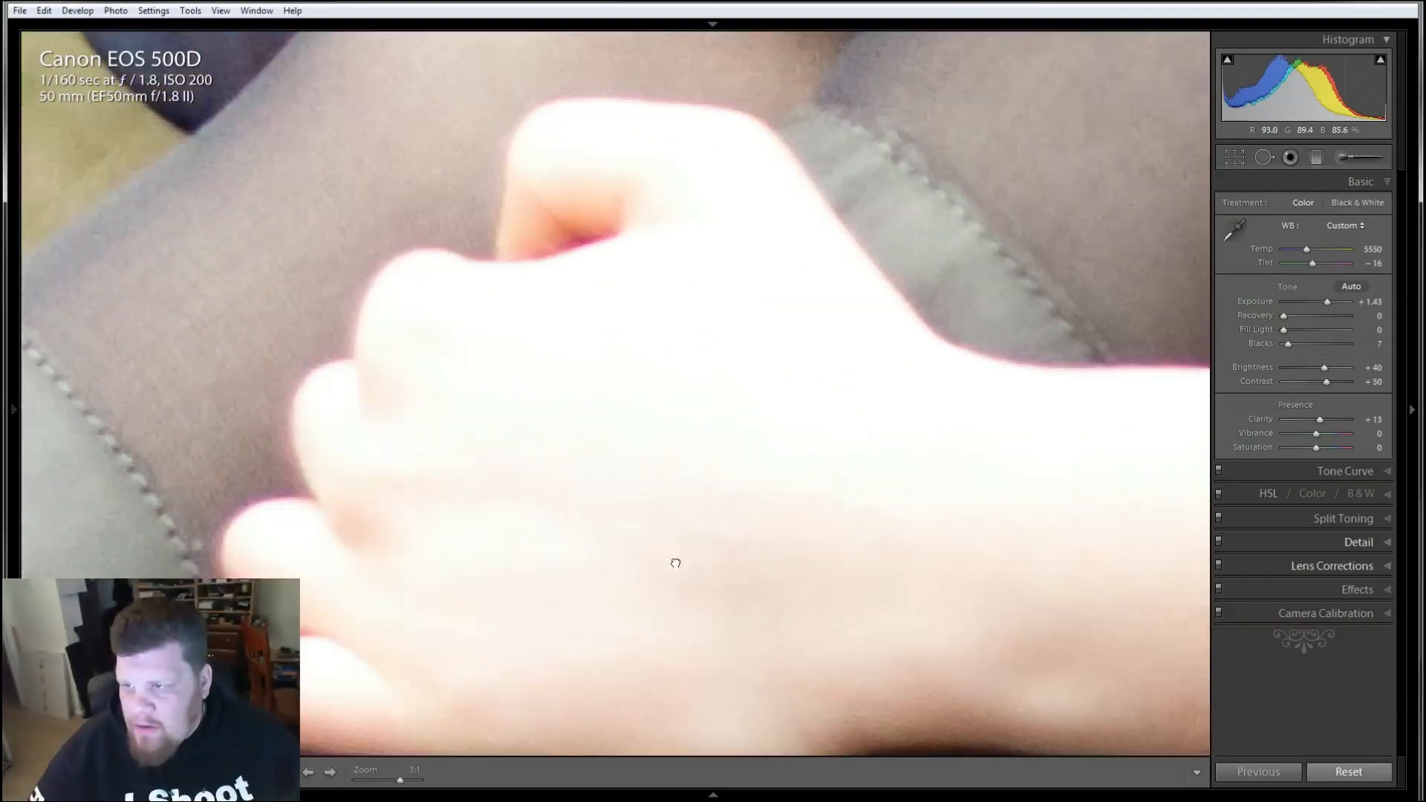
pyautogui.moveTo(827, 599); pyautogui.dragTo(521, 381)
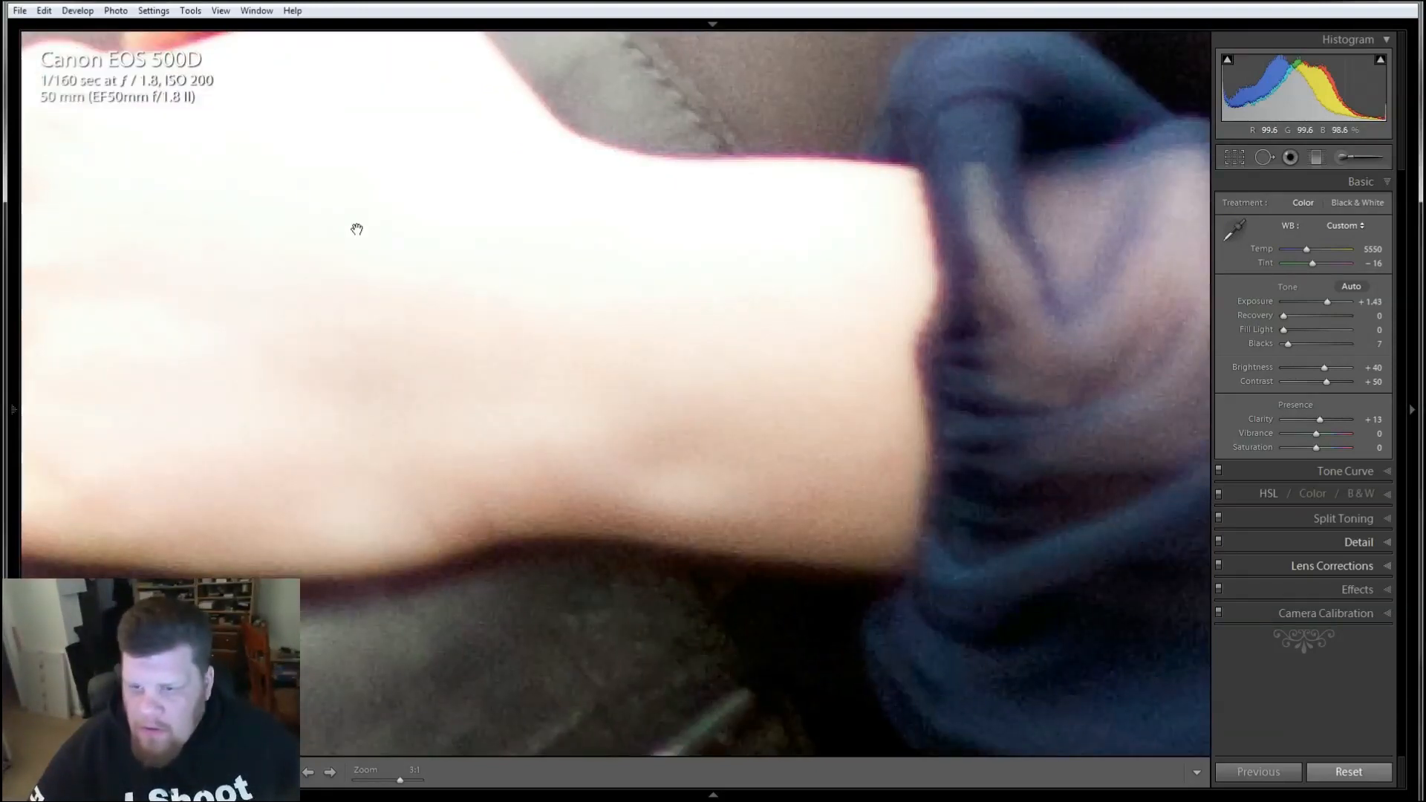
pyautogui.moveTo(354, 223); pyautogui.dragTo(671, 312)
pyautogui.moveTo(663, 116); pyautogui.dragTo(572, 598)
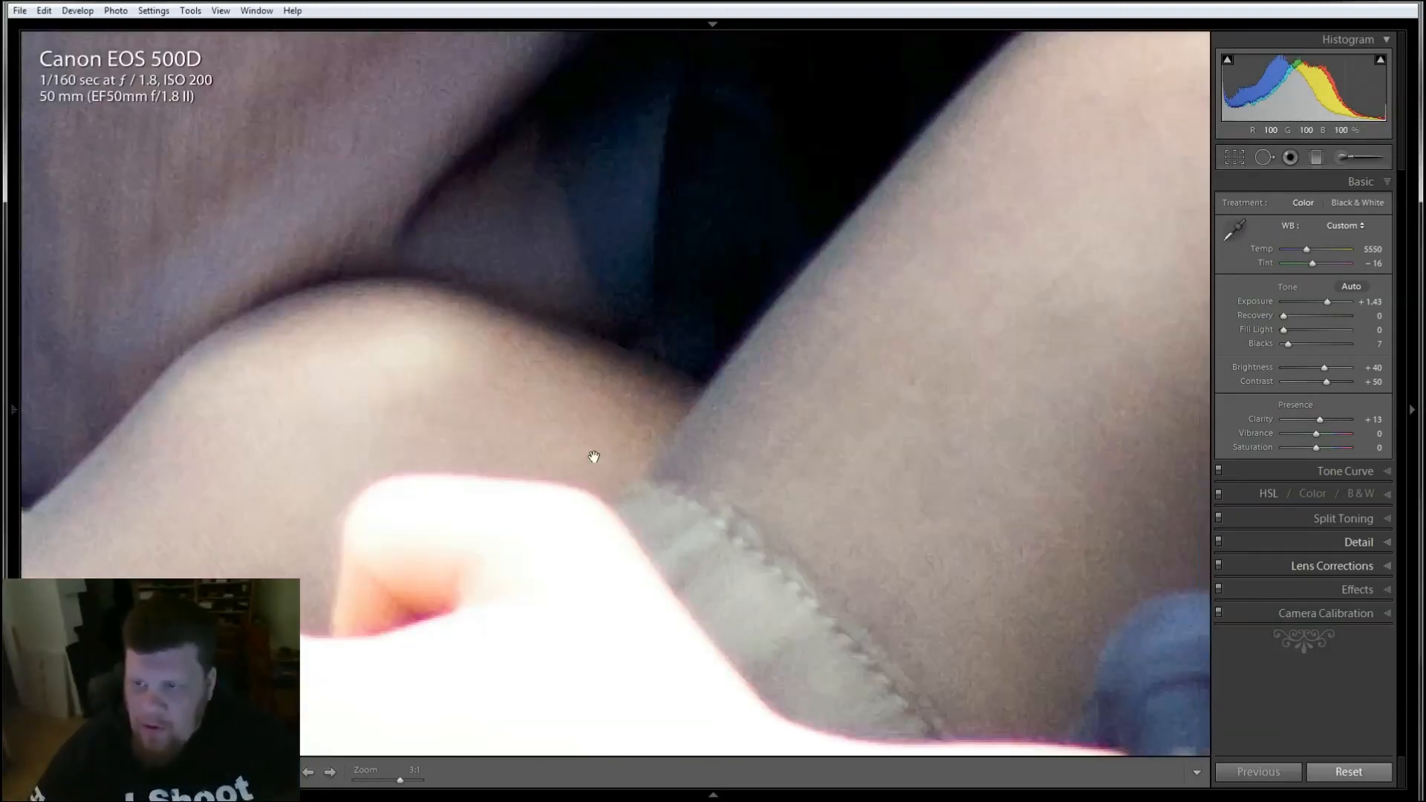
pyautogui.moveTo(626, 324); pyautogui.dragTo(547, 579)
pyautogui.moveTo(669, 211); pyautogui.dragTo(549, 601)
pyautogui.moveTo(643, 191); pyautogui.dragTo(614, 683)
pyautogui.moveTo(667, 251); pyautogui.dragTo(655, 363)
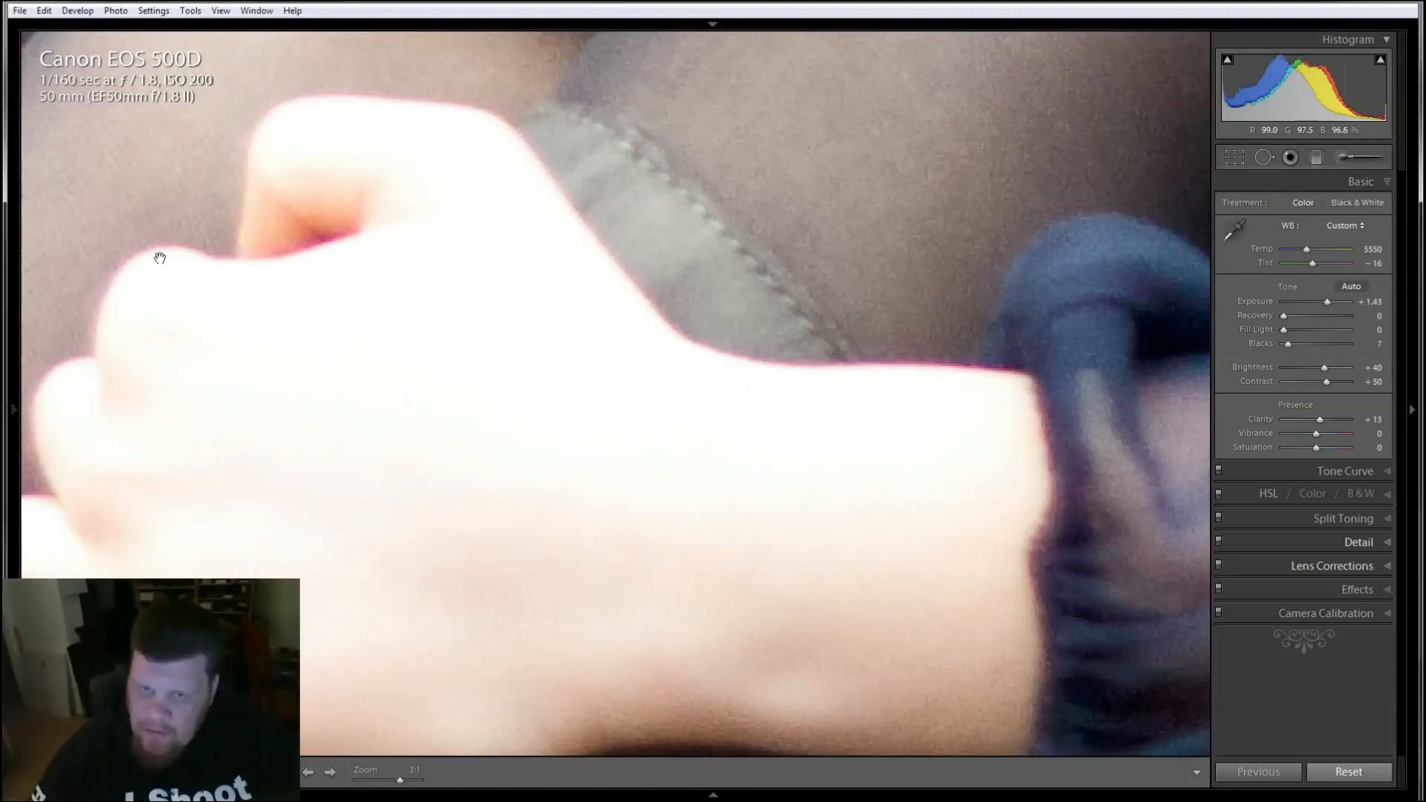
pyautogui.moveTo(70, 421); pyautogui.dragTo(404, 201)
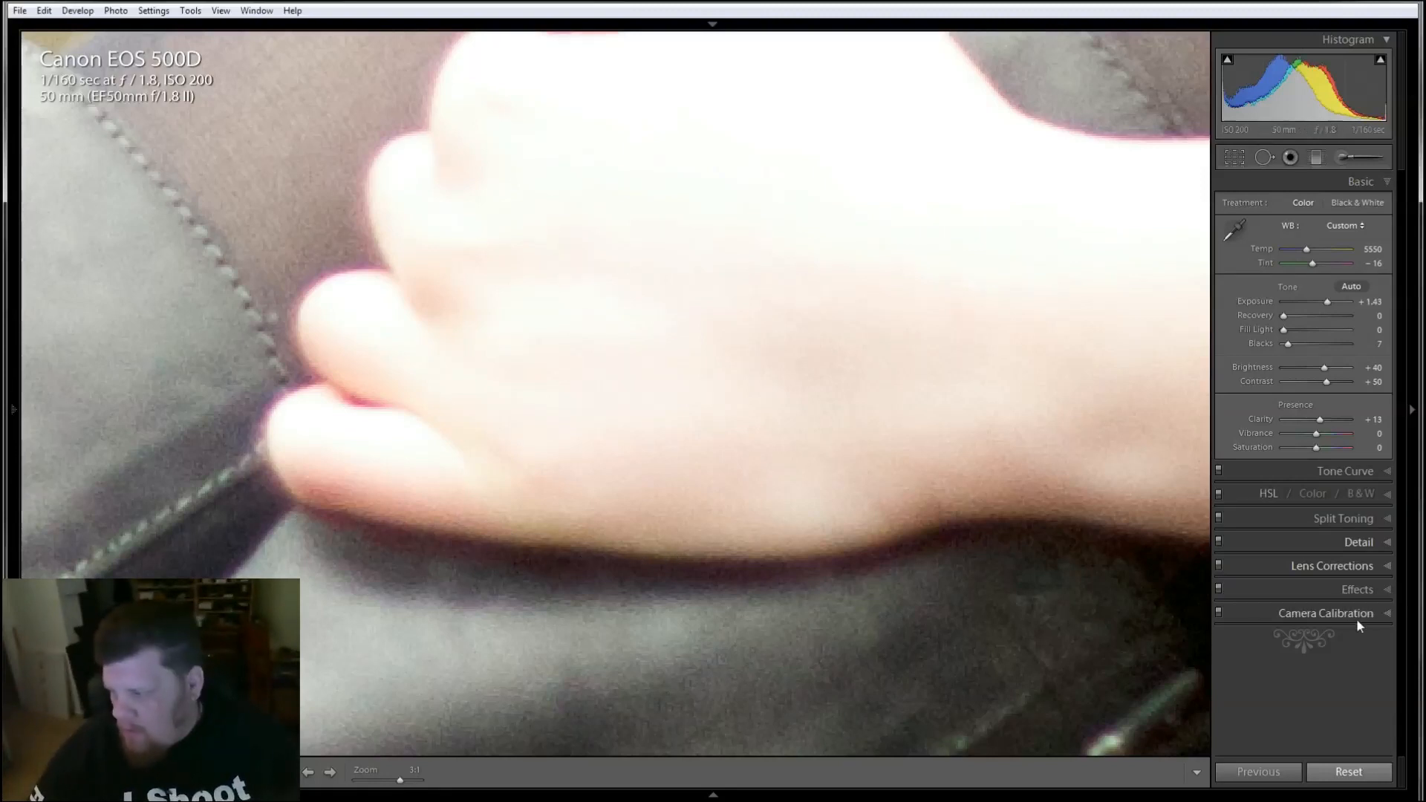
# - Set the Red/Cyan chromatic aberration correction to +52 in the manual lens corrections
pyautogui.click(1381, 591)
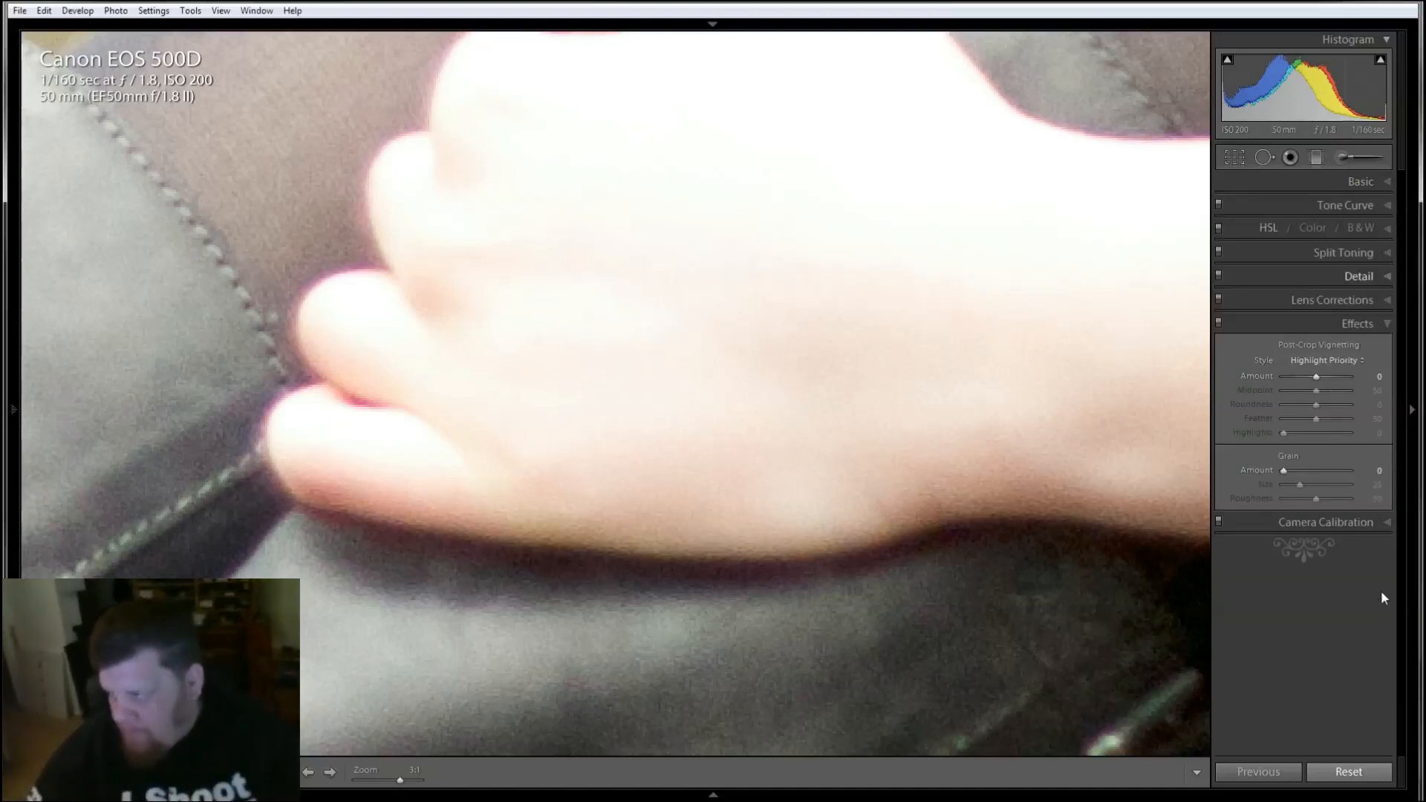
pyautogui.click(1379, 304)
pyautogui.click(1381, 279)
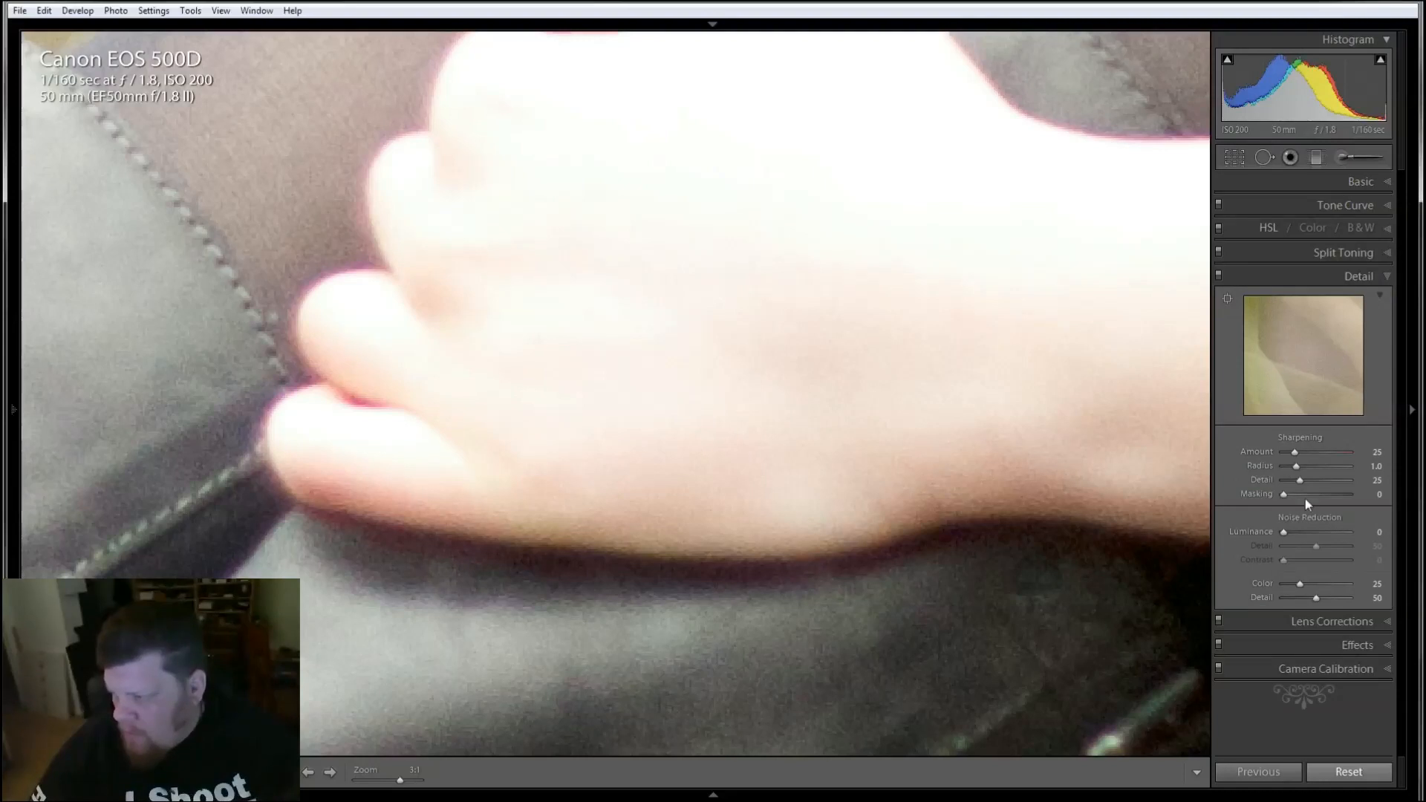
pyautogui.click(1374, 670)
pyautogui.click(1384, 323)
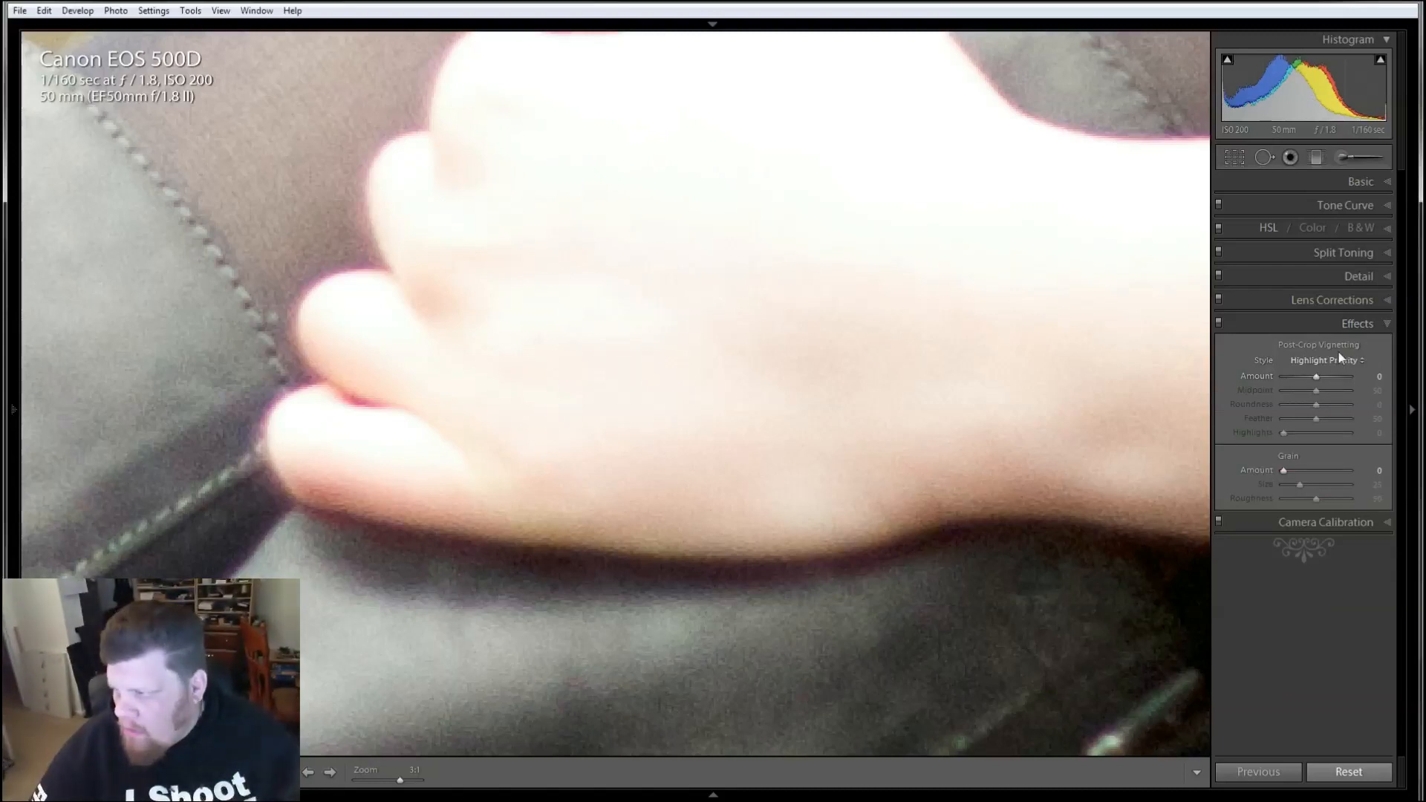
pyautogui.click(1367, 276)
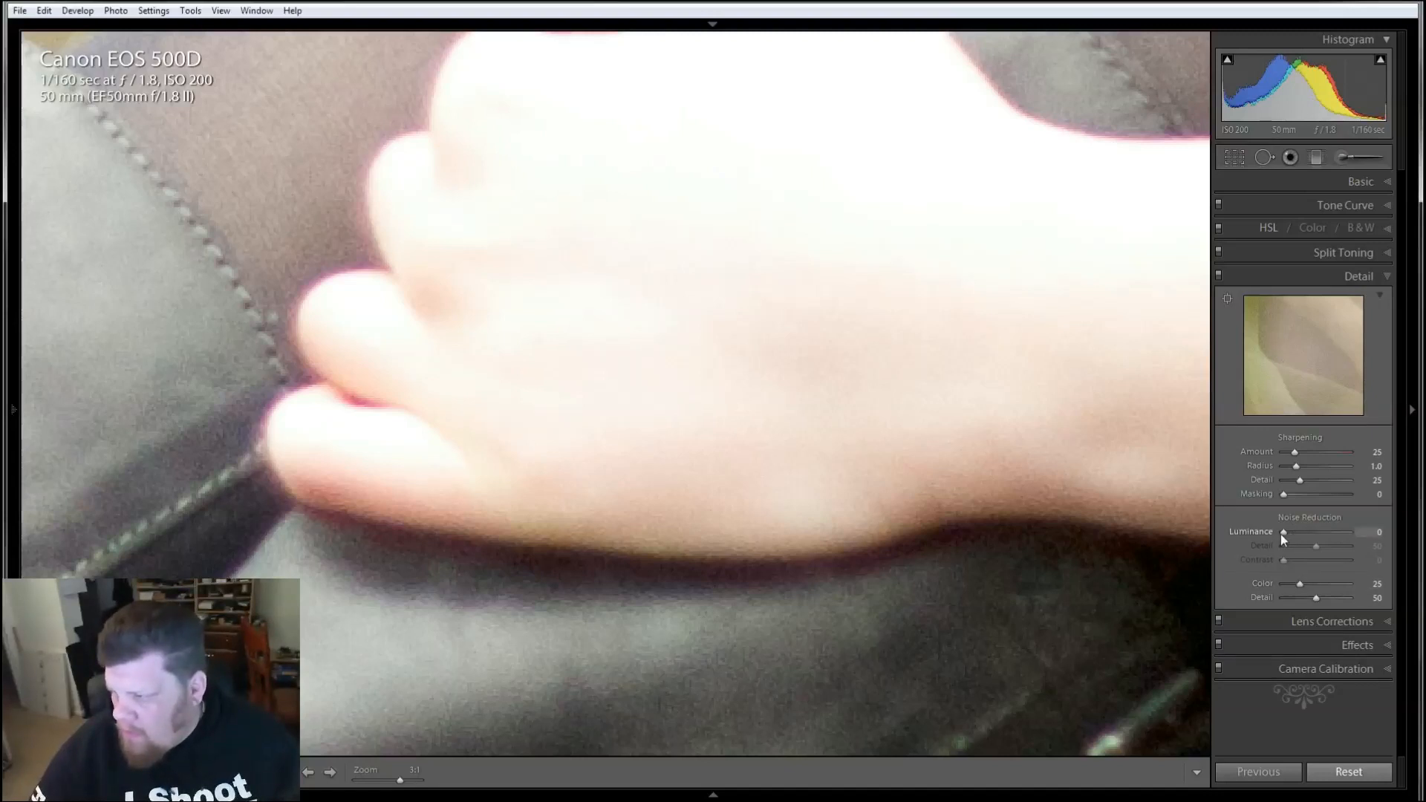
pyautogui.click(1322, 626)
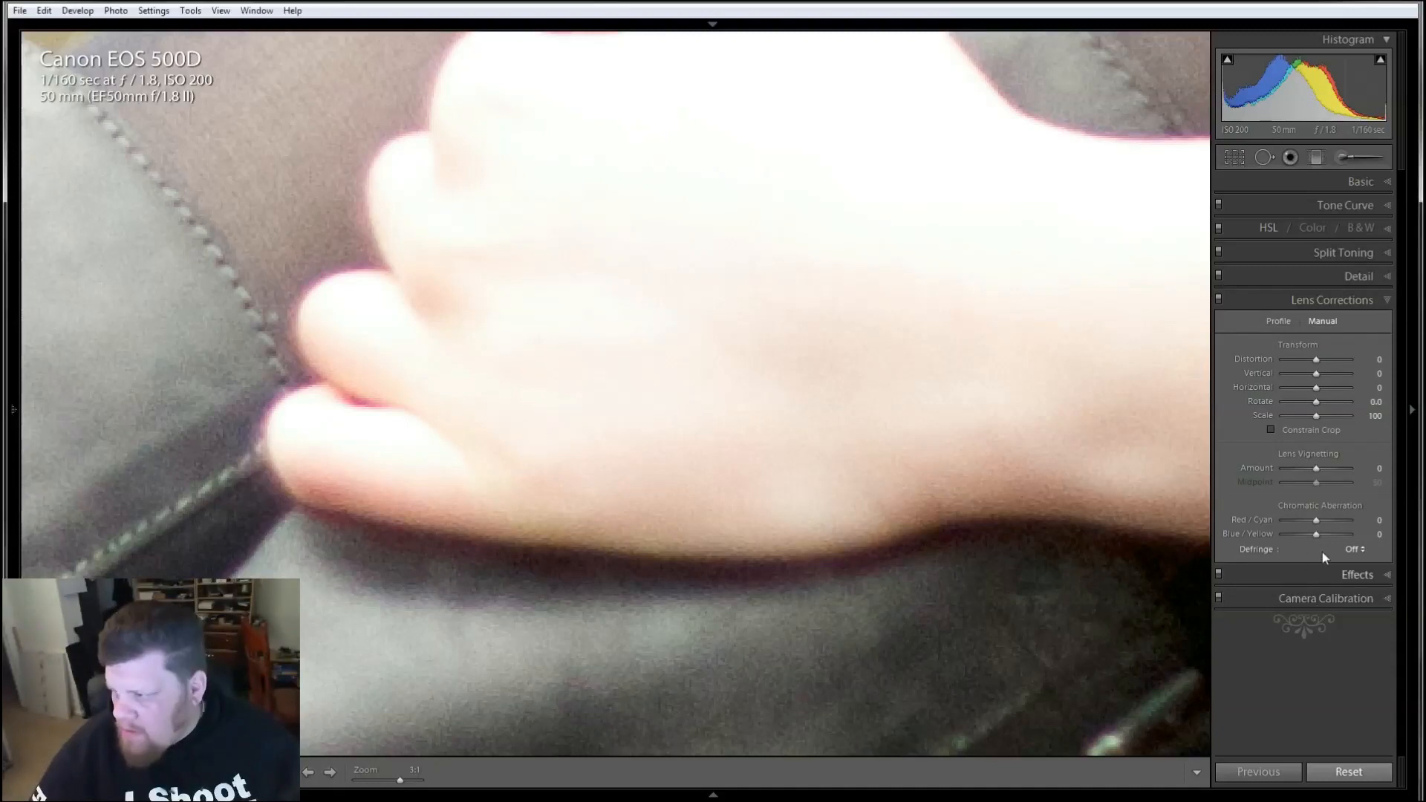
pyautogui.click(1286, 324)
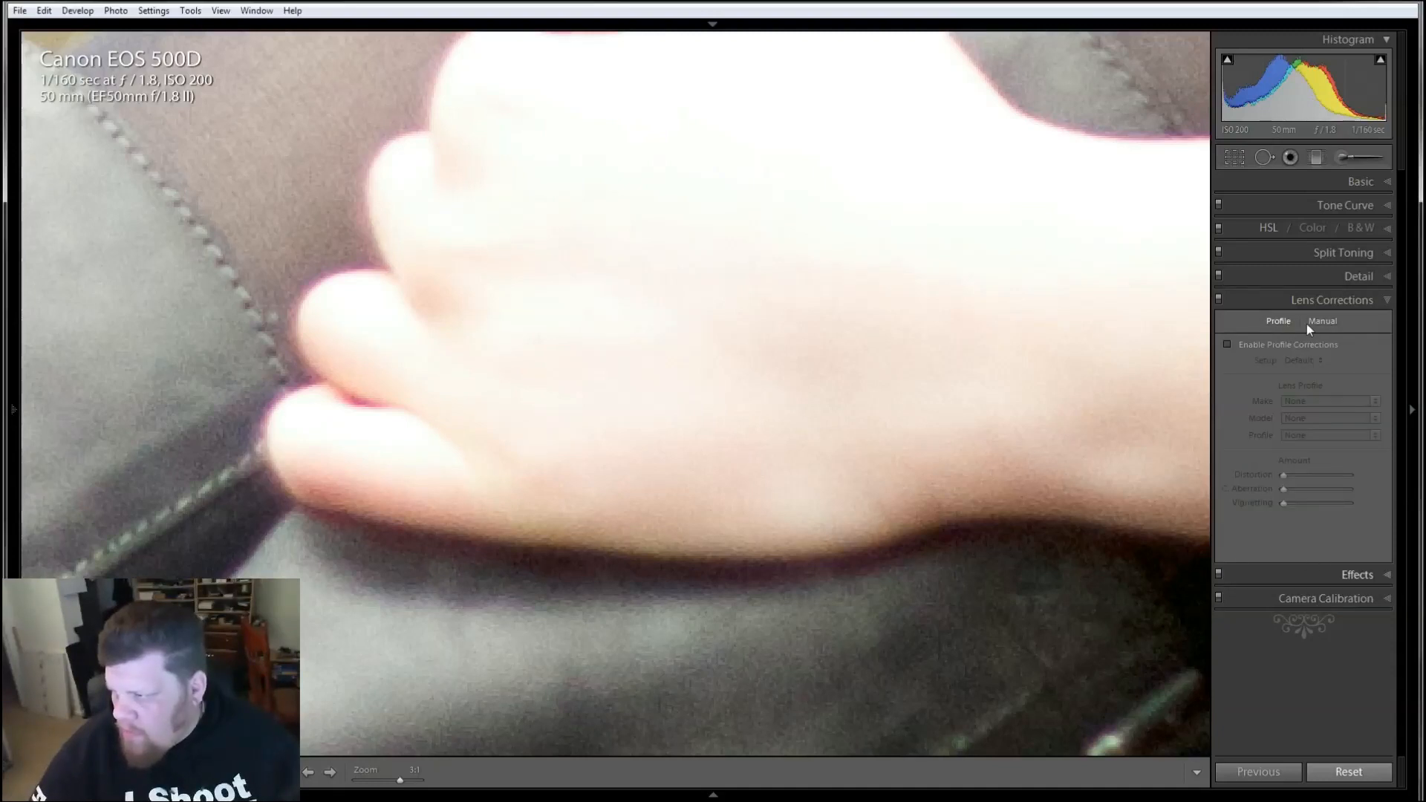
pyautogui.click(1314, 323)
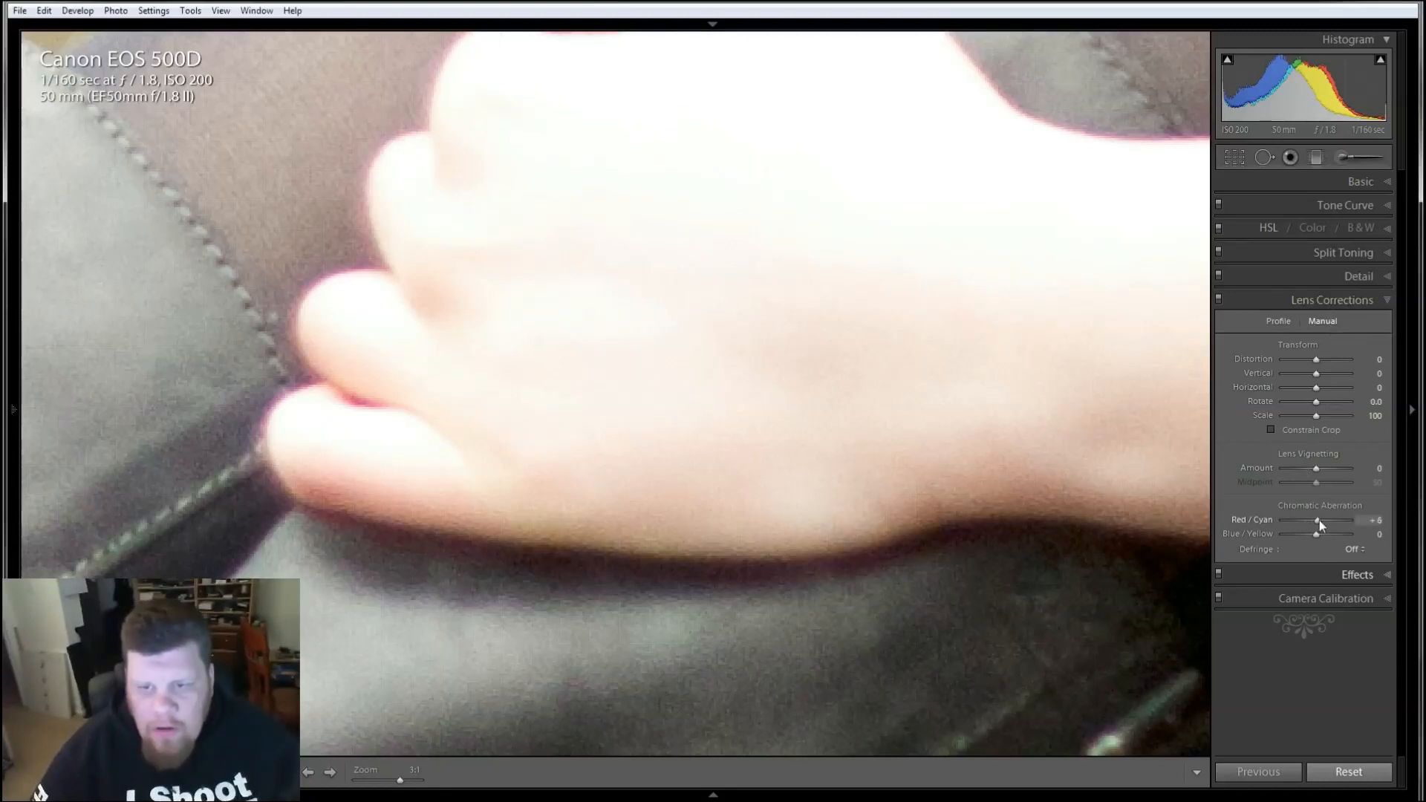
pyautogui.moveTo(1318, 520); pyautogui.dragTo(1322, 519)
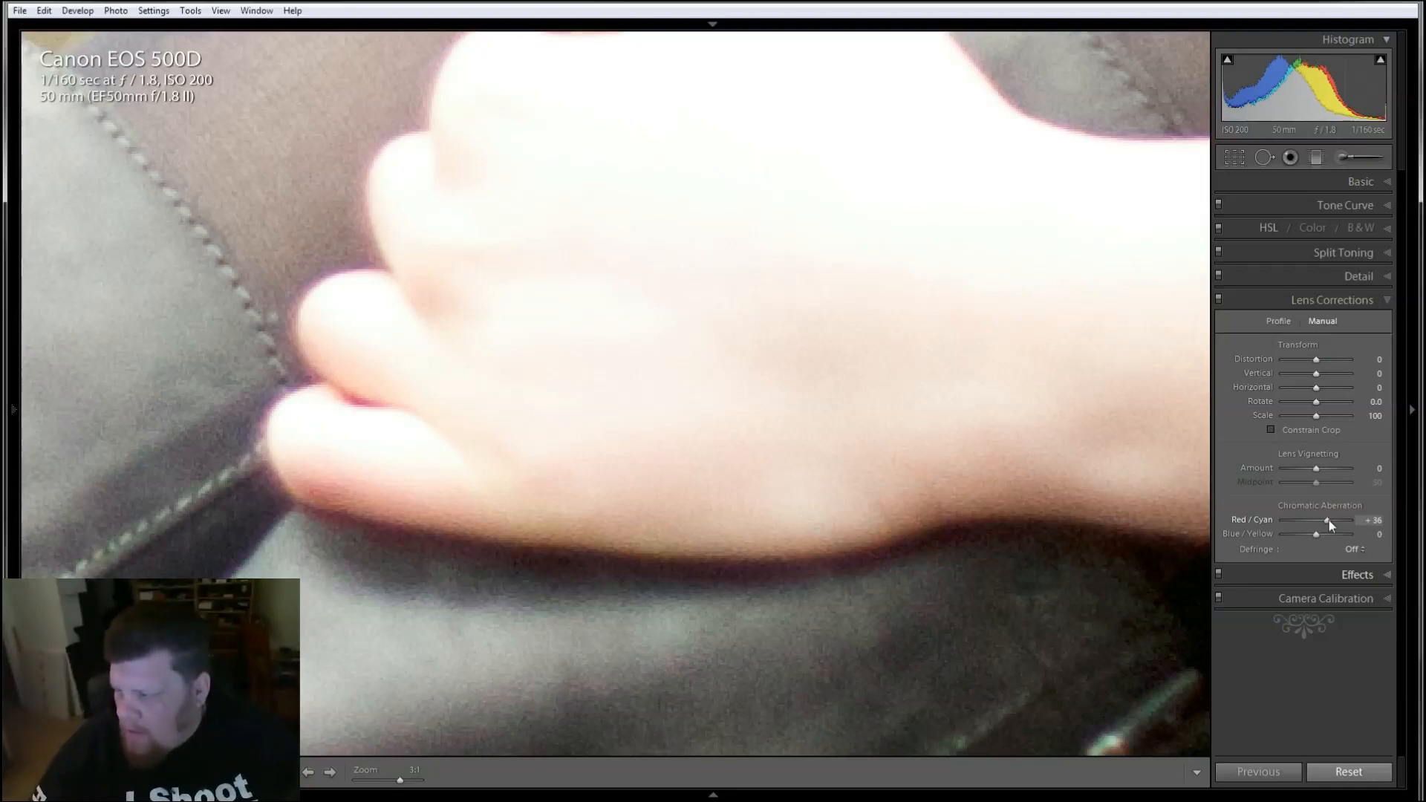
pyautogui.moveTo(1345, 519)
pyautogui.mouseDown()
pyautogui.moveTo(1280, 523)
pyautogui.moveTo(1331, 526)
pyautogui.mouseUp()
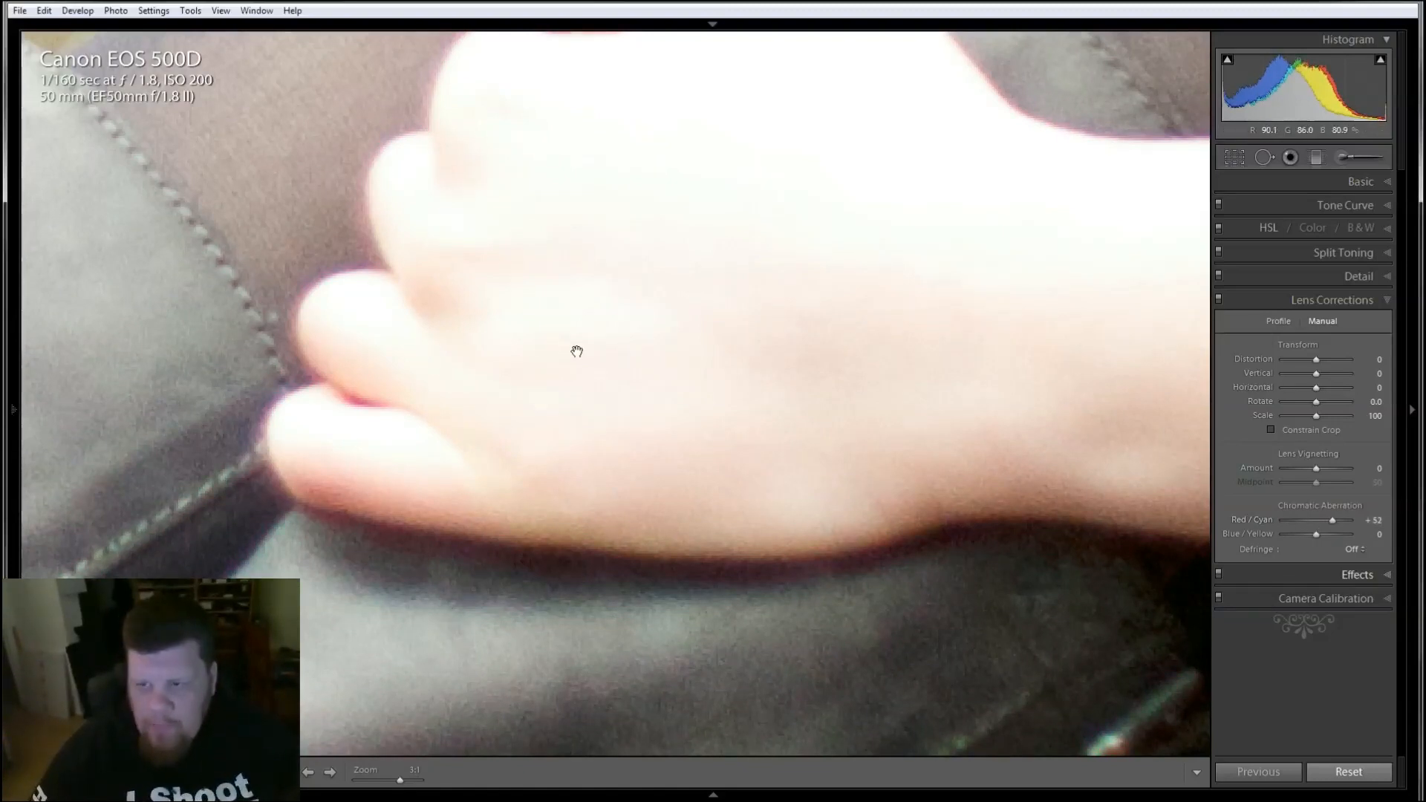
# - Raise the Red/Cyan chromatic aberration correction to +79 while checking the hand's edges, and inspect the woman's face close up
pyautogui.click(548, 346)
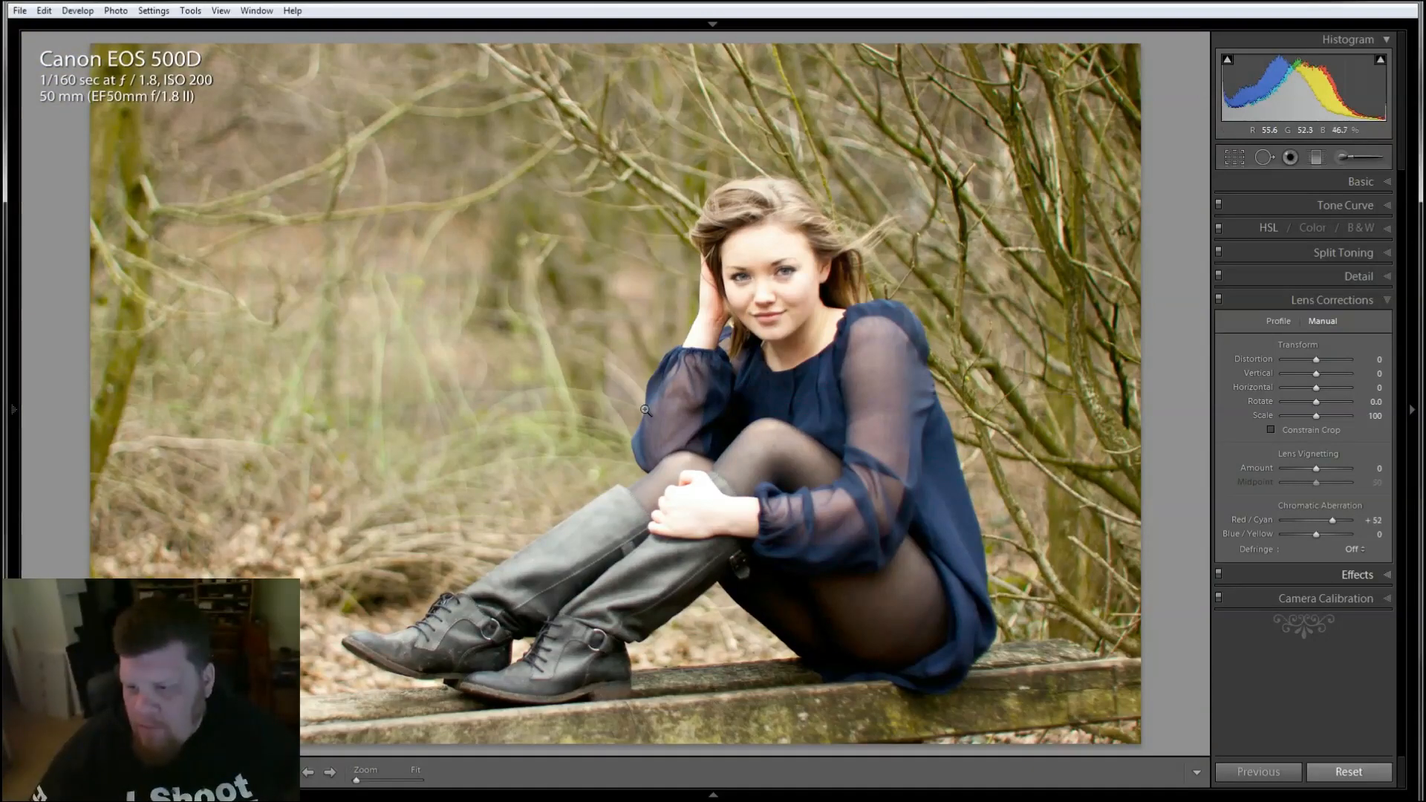
pyautogui.click(686, 519)
pyautogui.moveTo(787, 365); pyautogui.dragTo(678, 477)
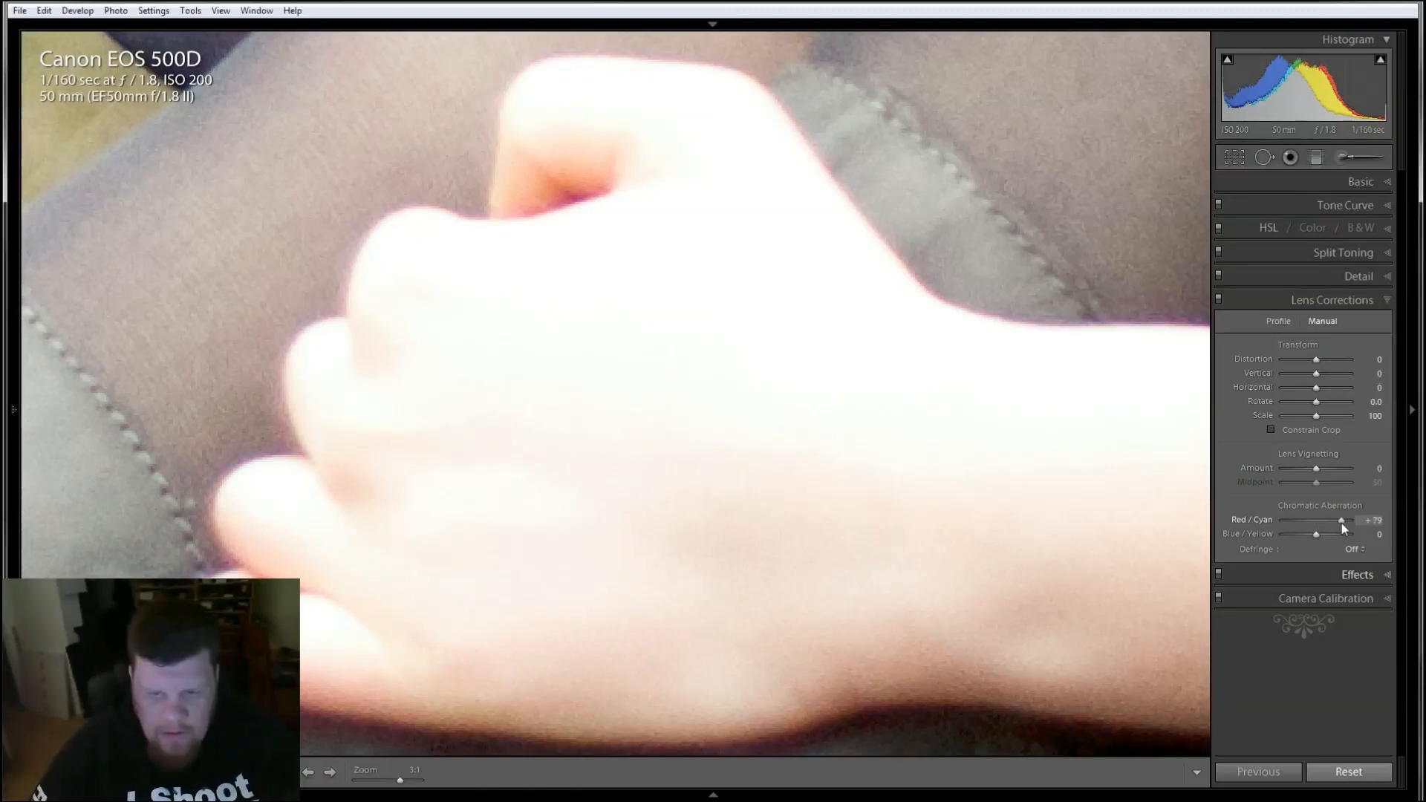
pyautogui.click(586, 514)
pyautogui.click(753, 268)
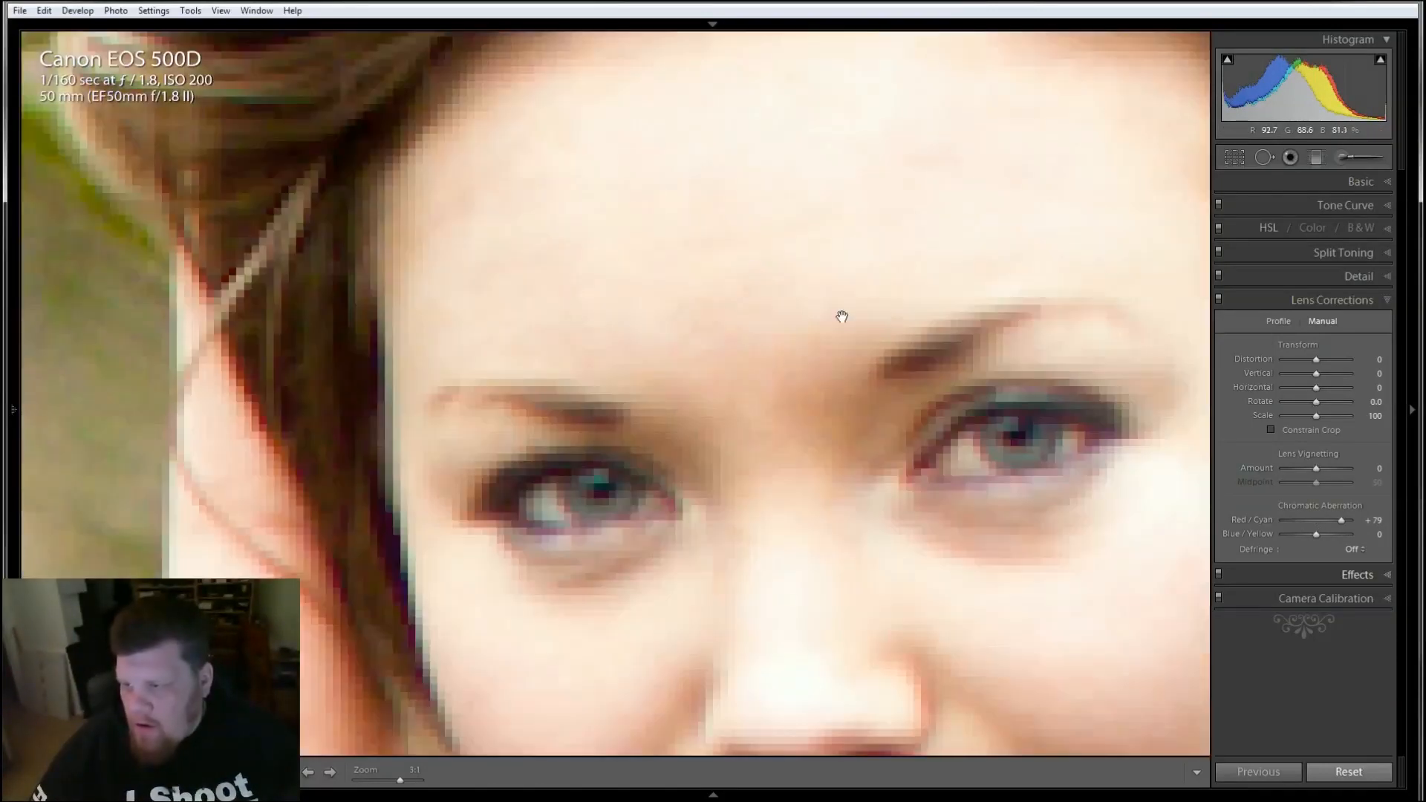
# - Check the woman's eyes and mouth up close, and reset the Red/Cyan chromatic aberration correction to 0
pyautogui.moveTo(943, 621); pyautogui.dragTo(773, 464)
pyautogui.moveTo(859, 636); pyautogui.dragTo(885, 540)
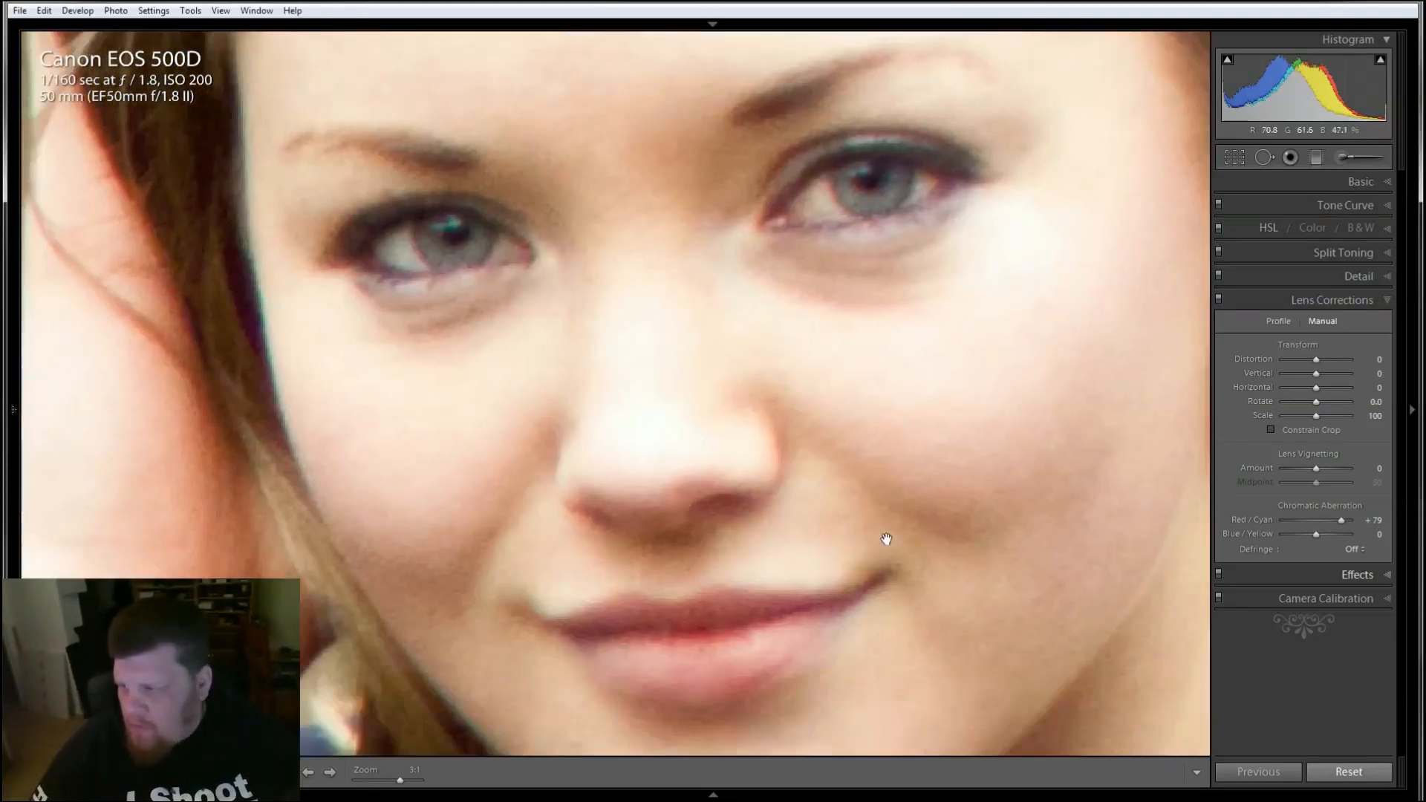
pyautogui.doubleClick(1263, 519)
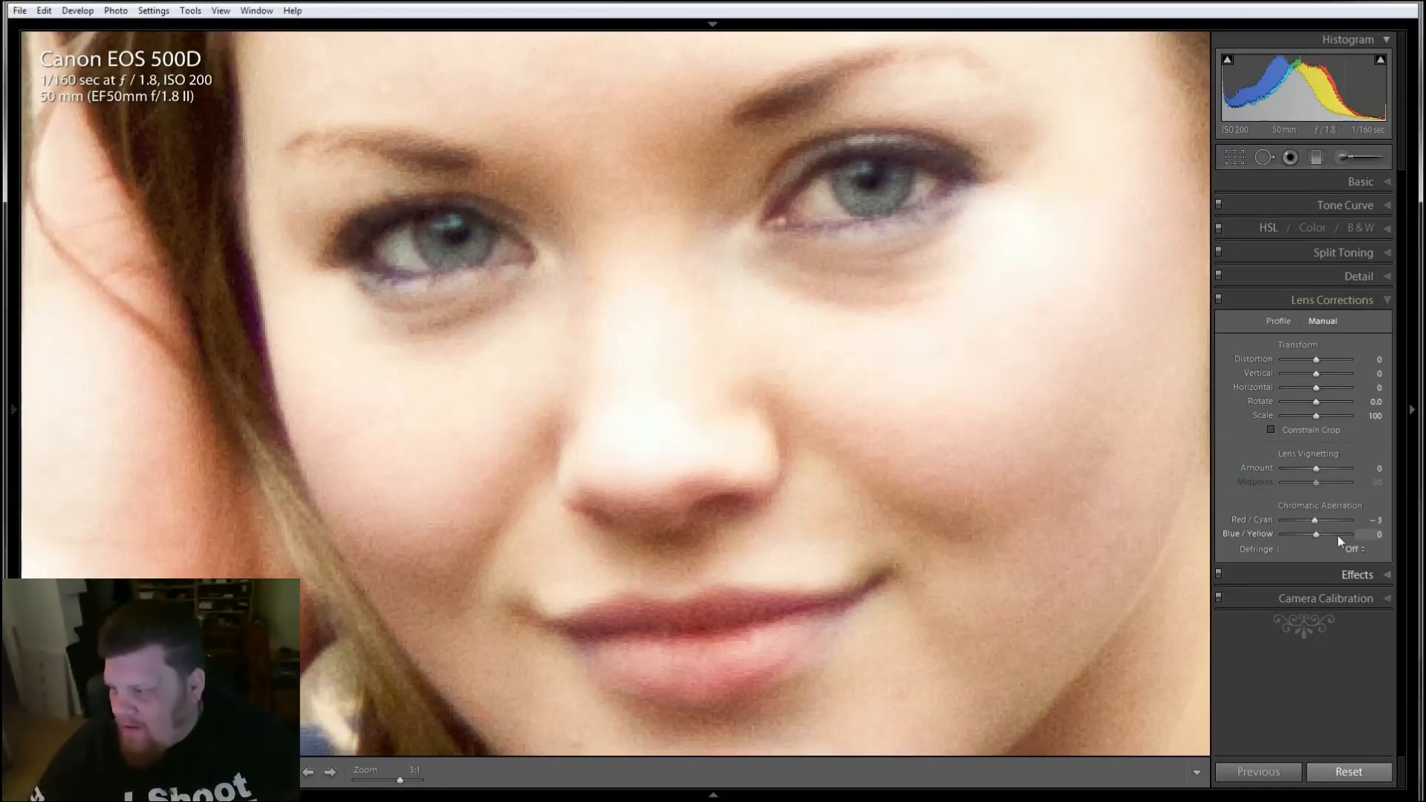
pyautogui.doubleClick(1254, 521)
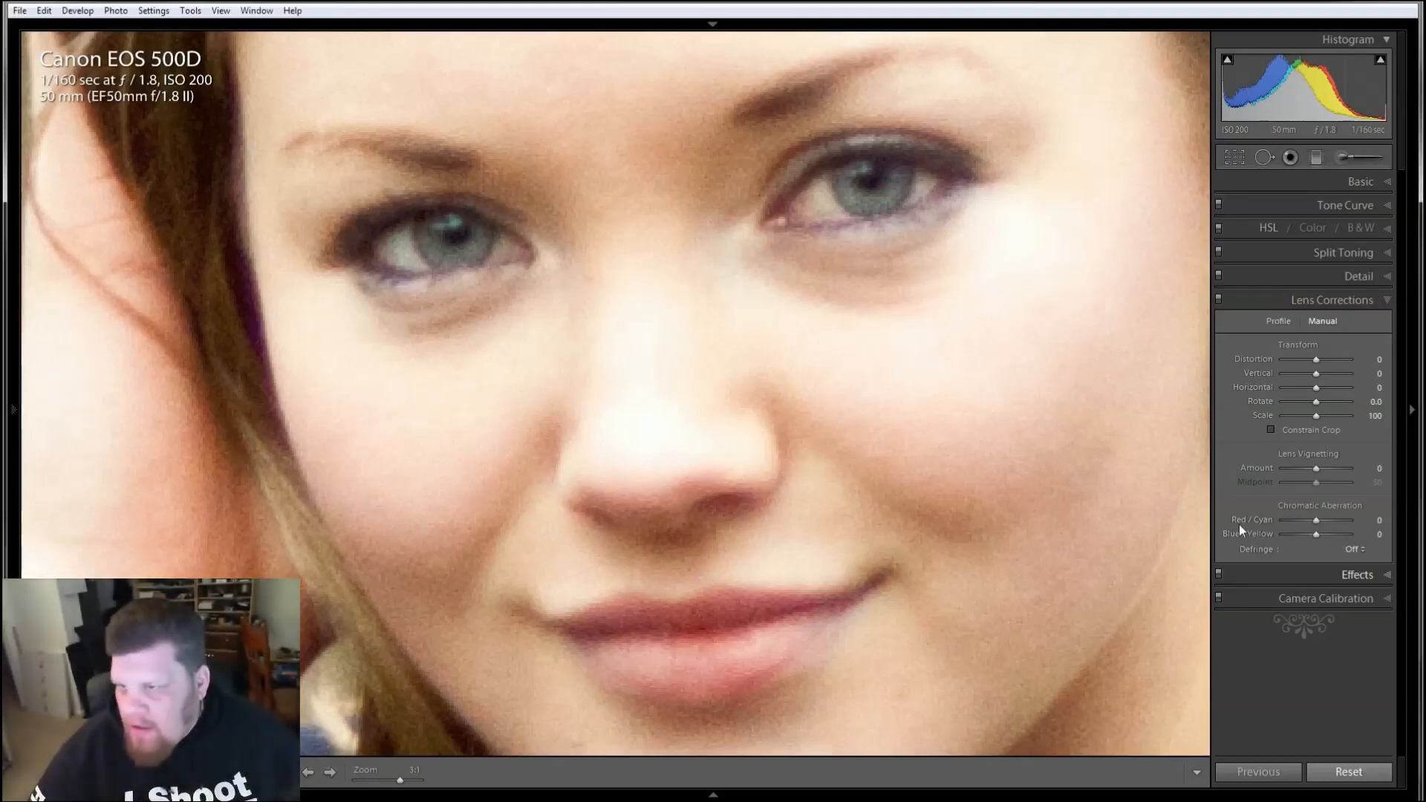
# - Examine the edges of the woman's hand, wrist and sleeve up close for color fringing without the correction
pyautogui.click(670, 486)
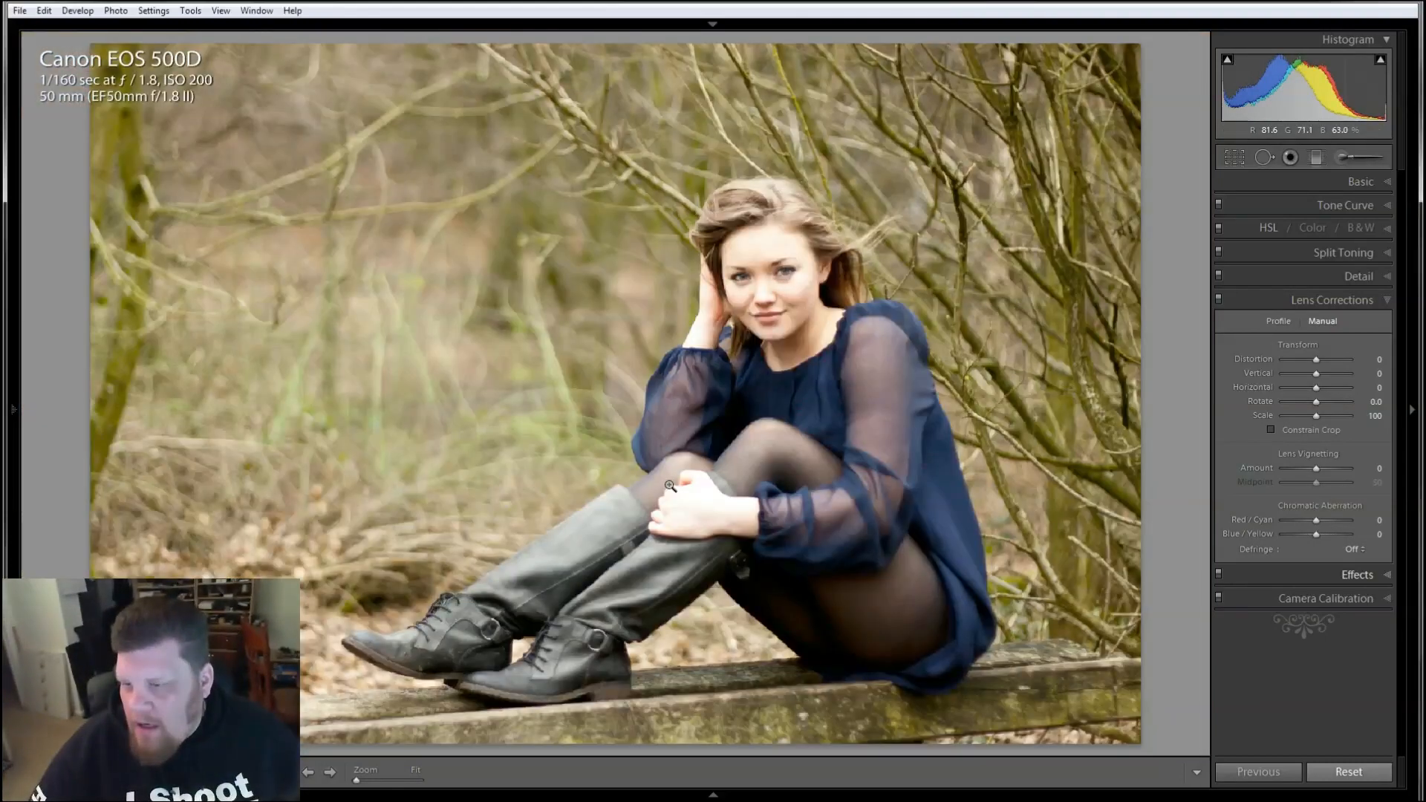
pyautogui.click(671, 486)
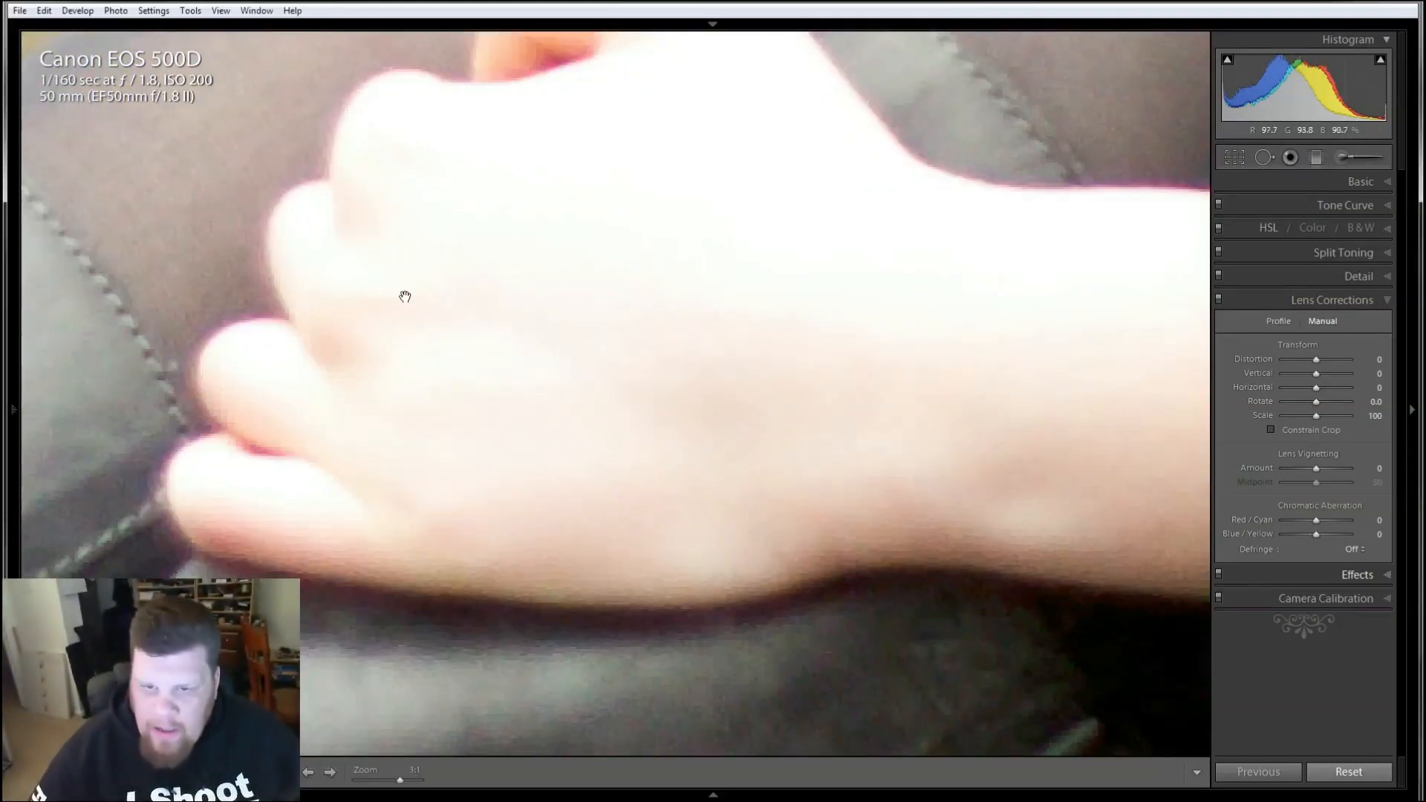
pyautogui.moveTo(401, 292); pyautogui.dragTo(402, 430)
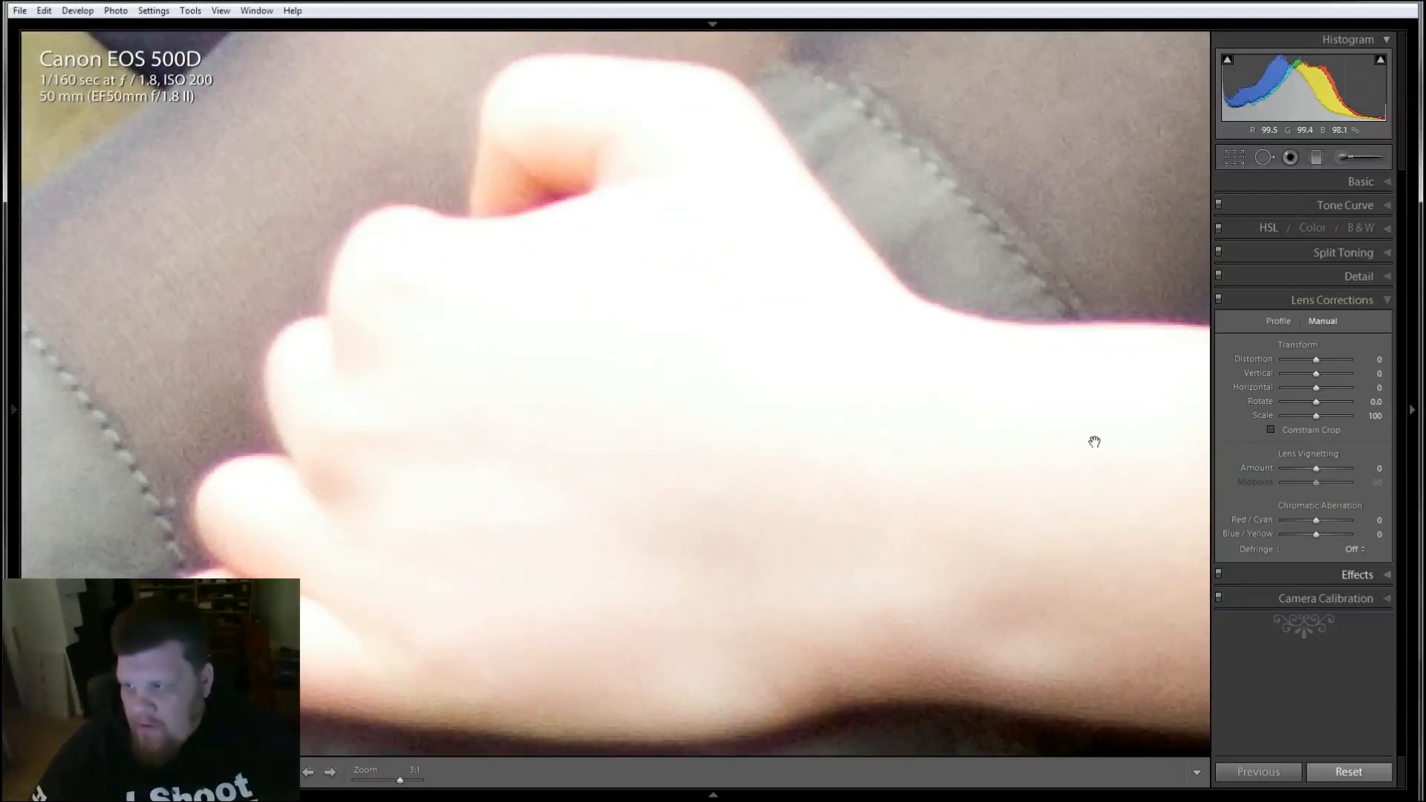
pyautogui.moveTo(1091, 439); pyautogui.dragTo(559, 454)
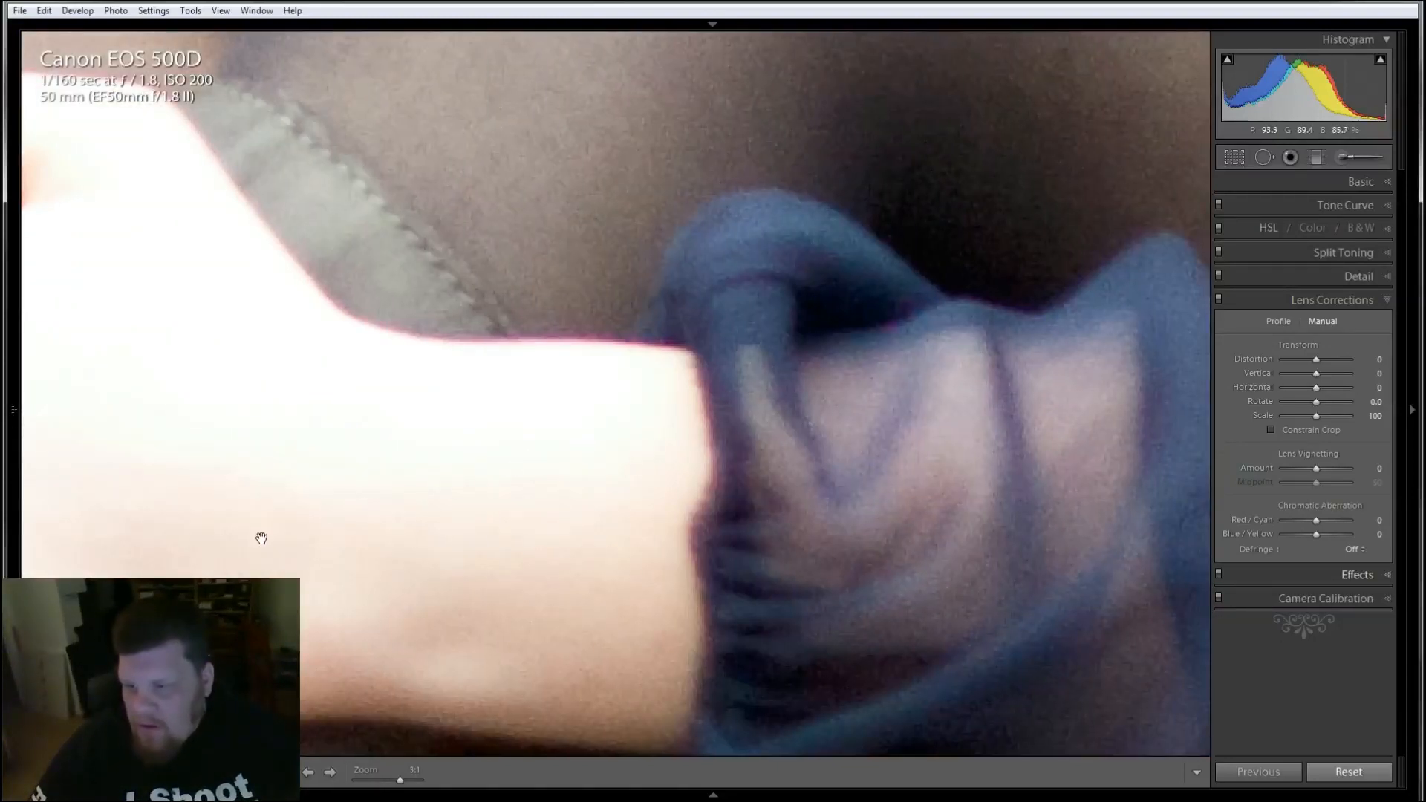
pyautogui.moveTo(114, 633); pyautogui.dragTo(528, 377)
pyautogui.moveTo(163, 357); pyautogui.dragTo(483, 415)
pyautogui.click(484, 415)
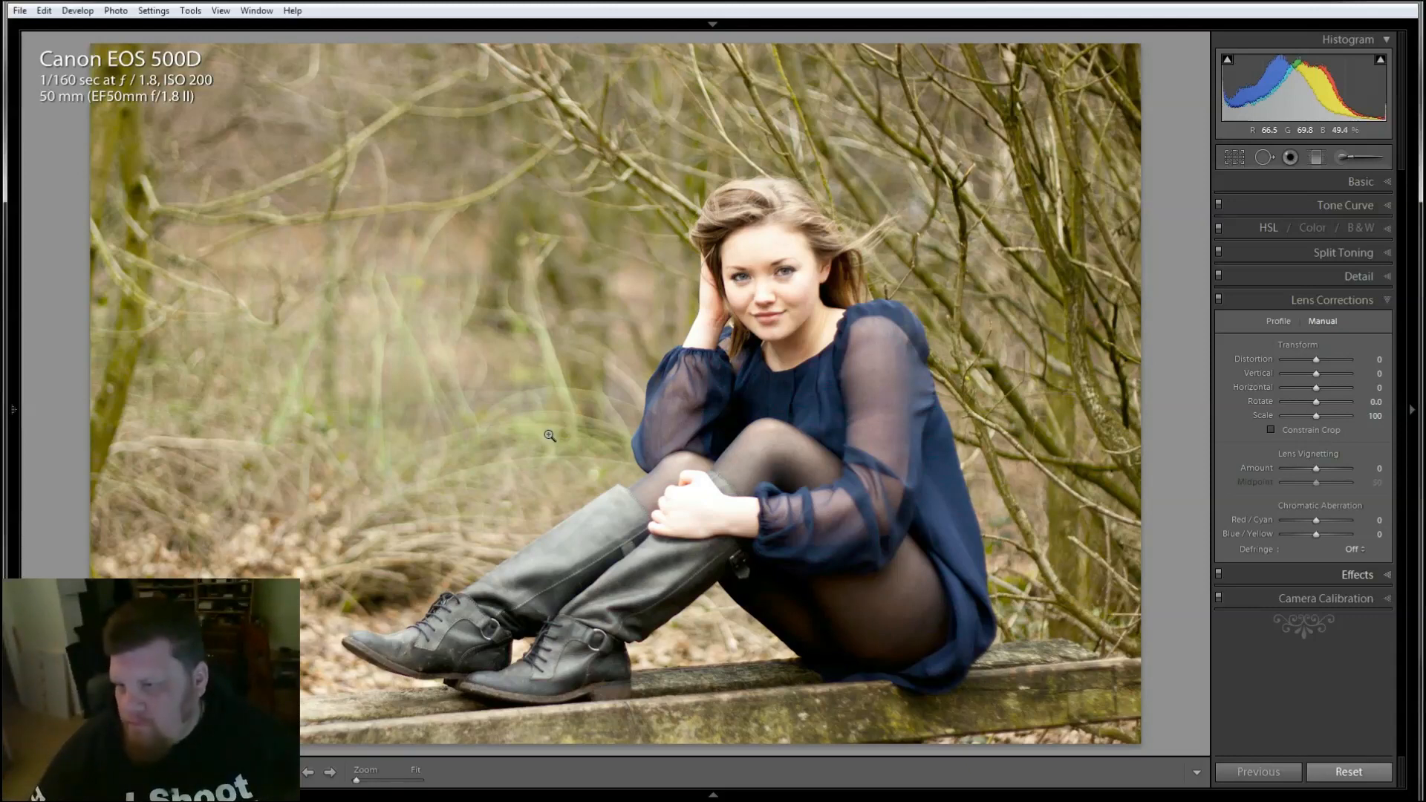
# - Try warming the photo's white balance to a temperature of 6368, and undo the change
pyautogui.click(1373, 179)
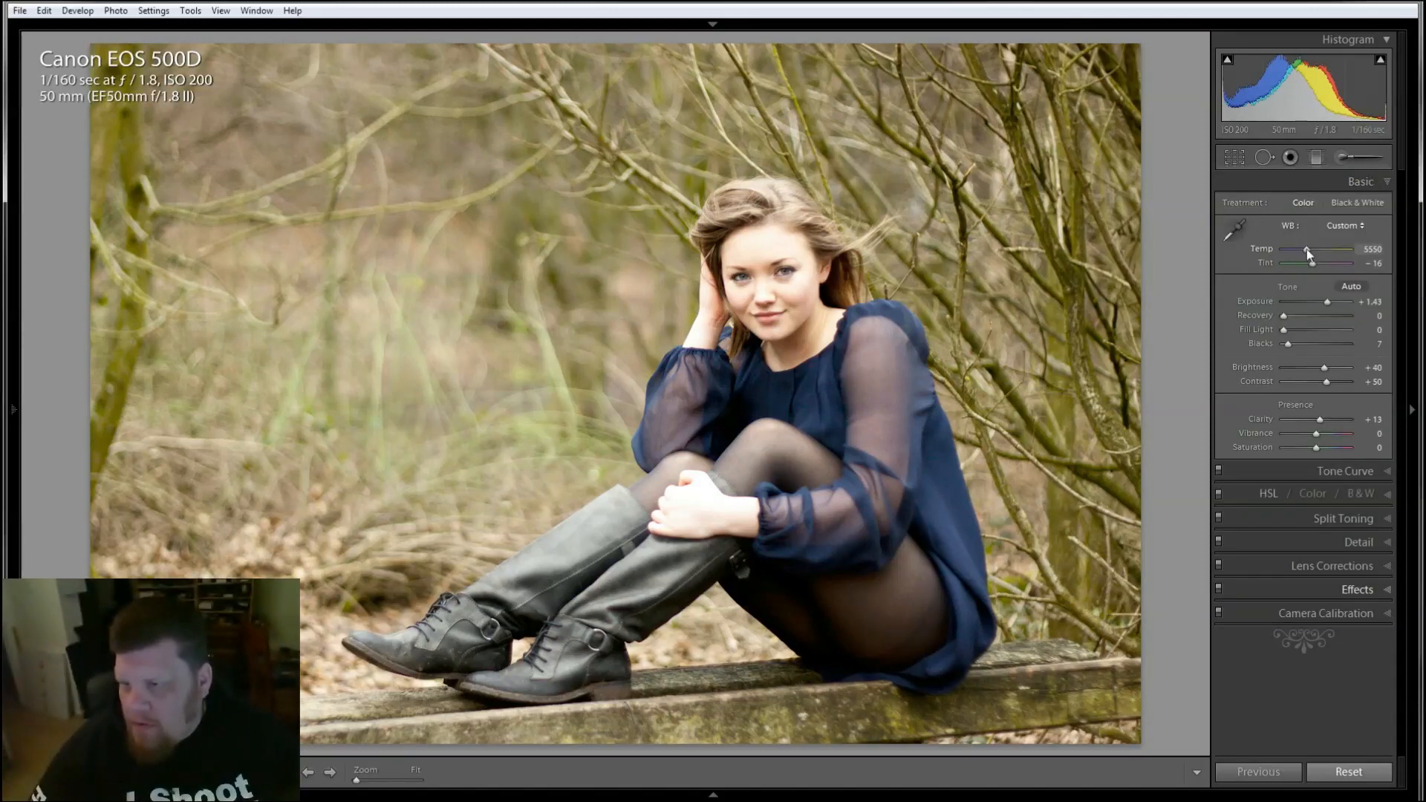
pyautogui.moveTo(1306, 250); pyautogui.dragTo(1312, 247)
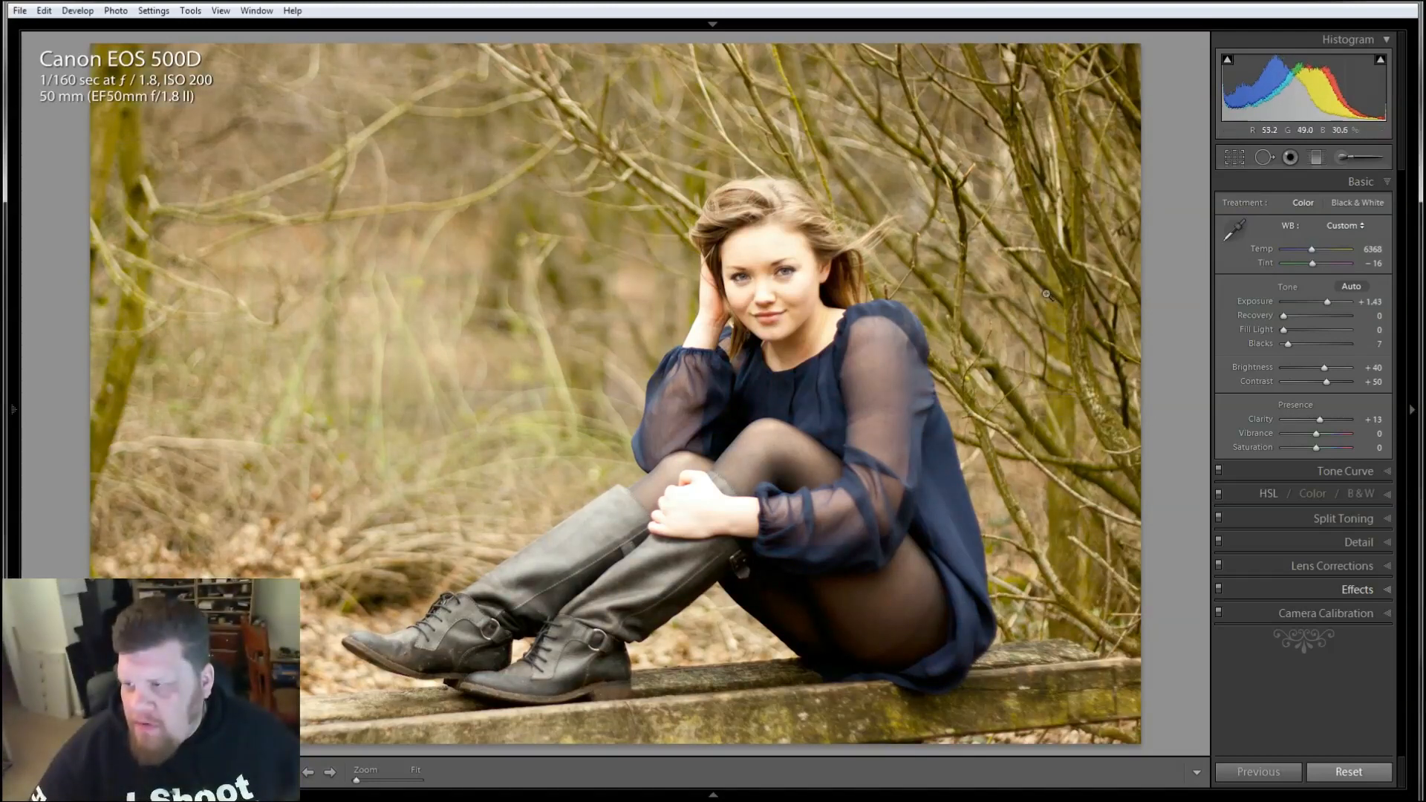
pyautogui.hotkey('ctrl', 'z')
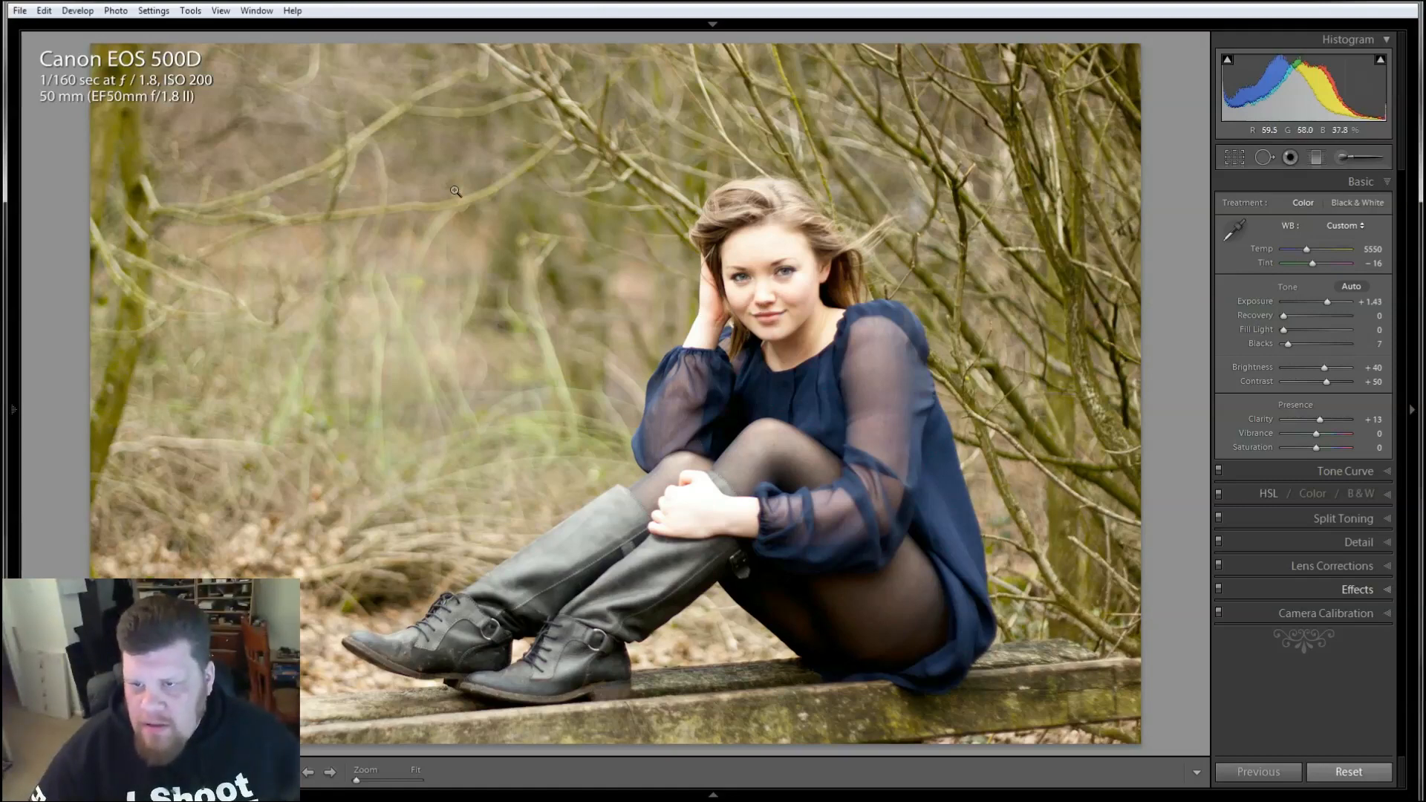
# - Inspect the blurred background up close, and compare the original state in the edit history with the latest edit
pyautogui.click(386, 277)
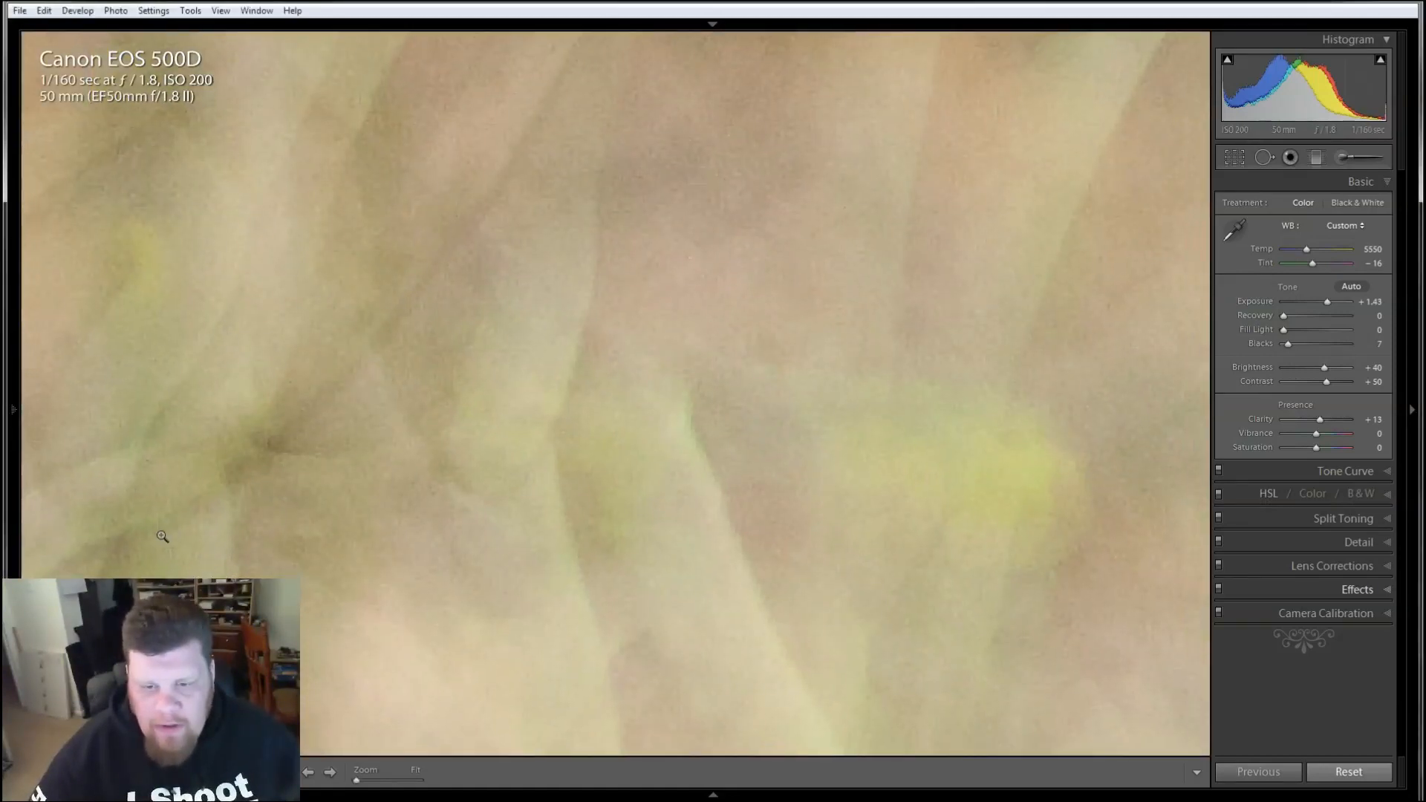
pyautogui.click(149, 531)
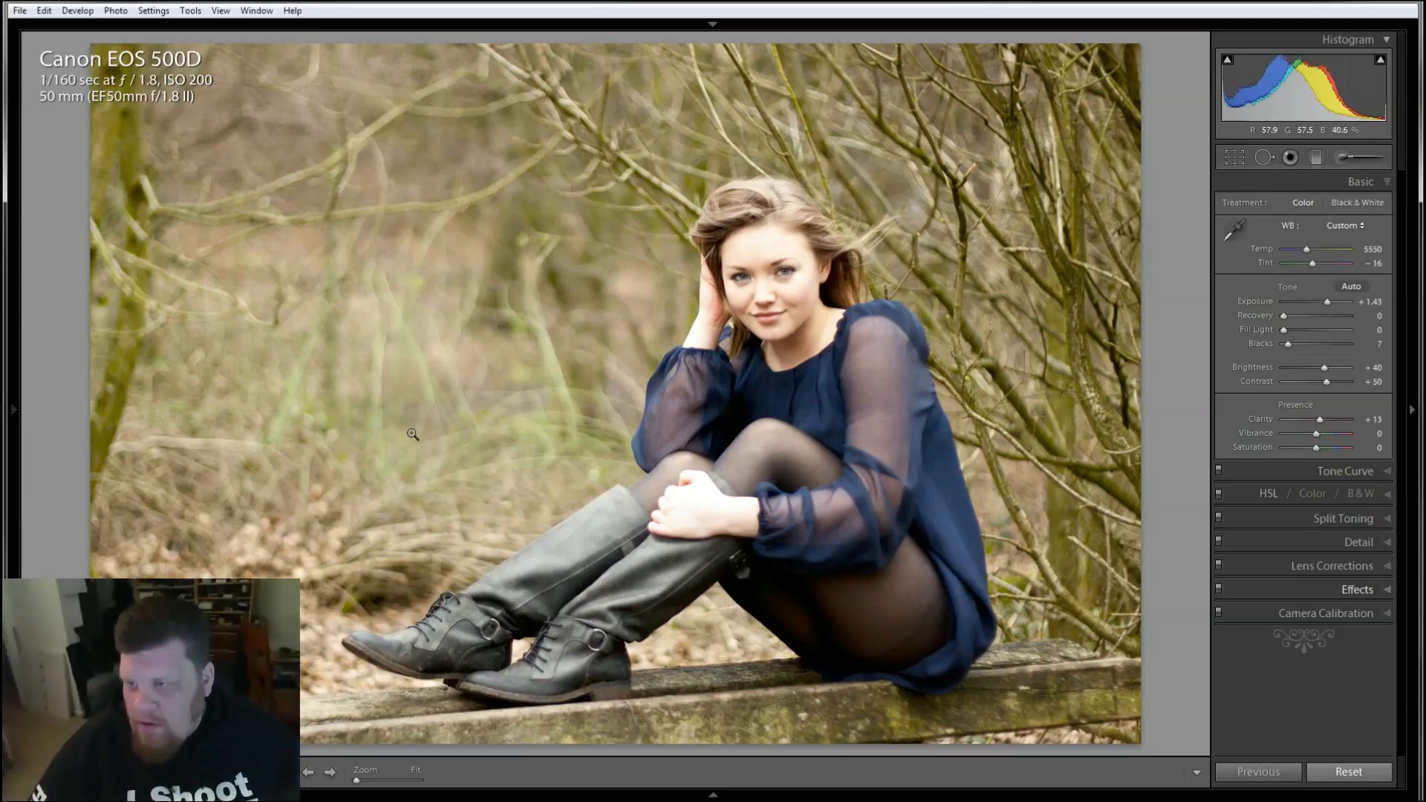
pyautogui.click(14, 410)
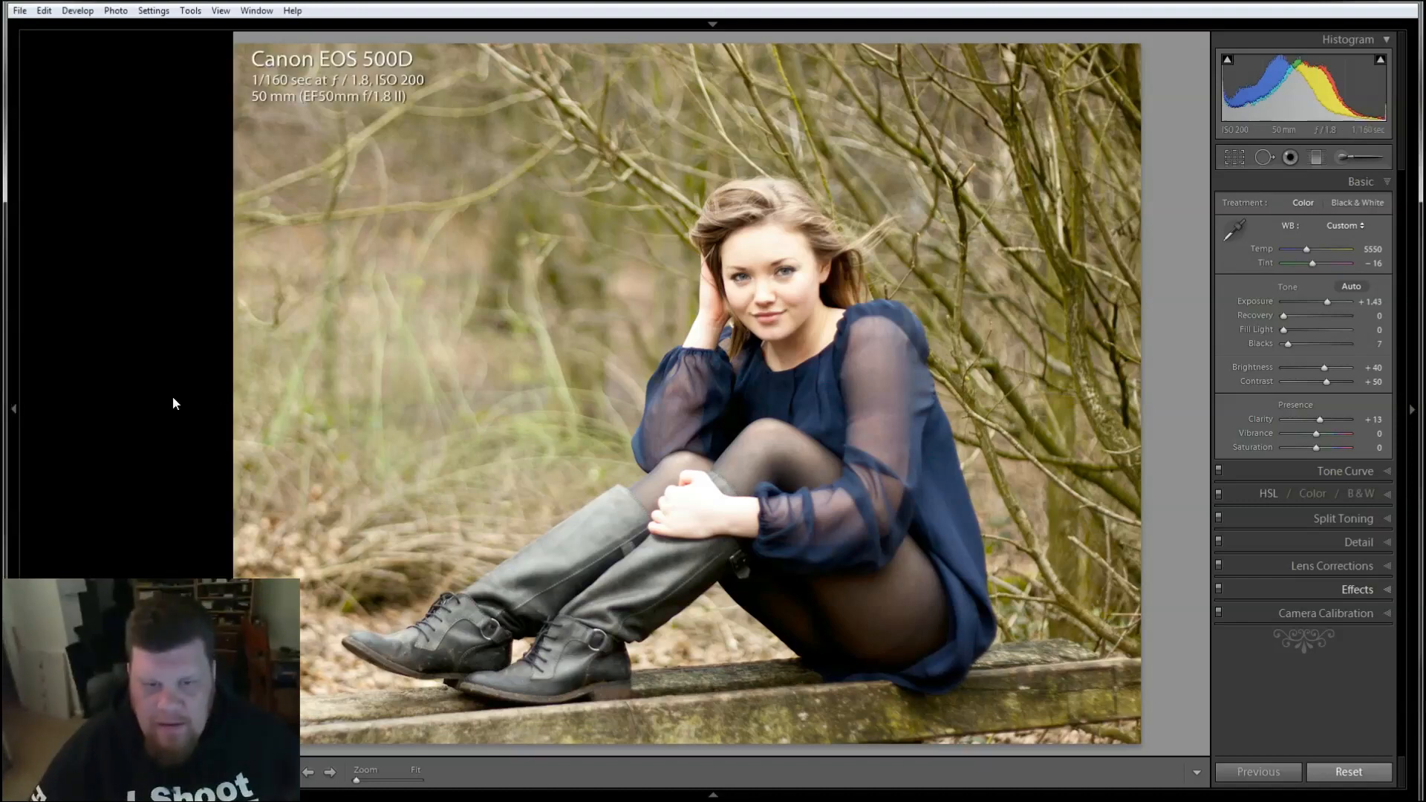
pyautogui.scroll(-10, 140, 497)
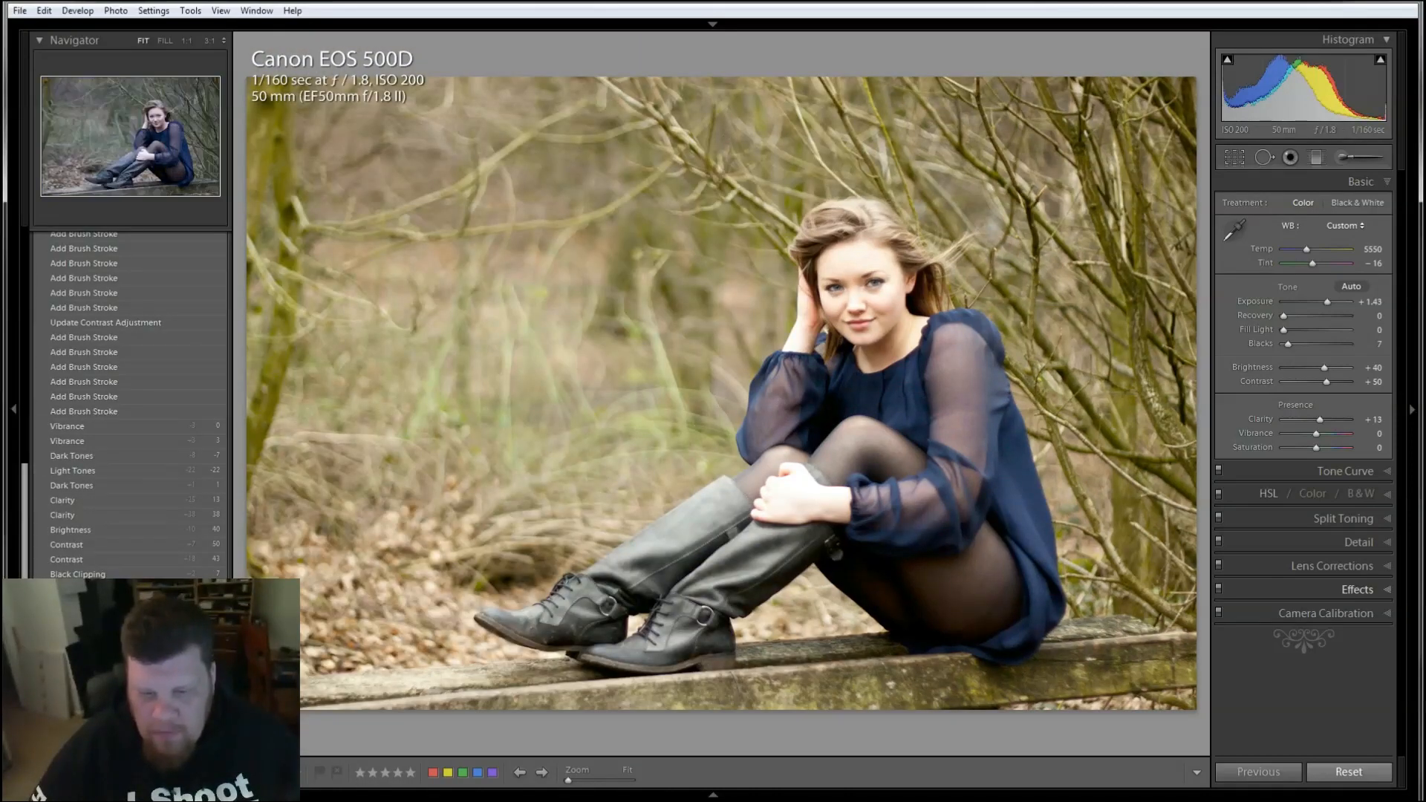
pyautogui.click(141, 705)
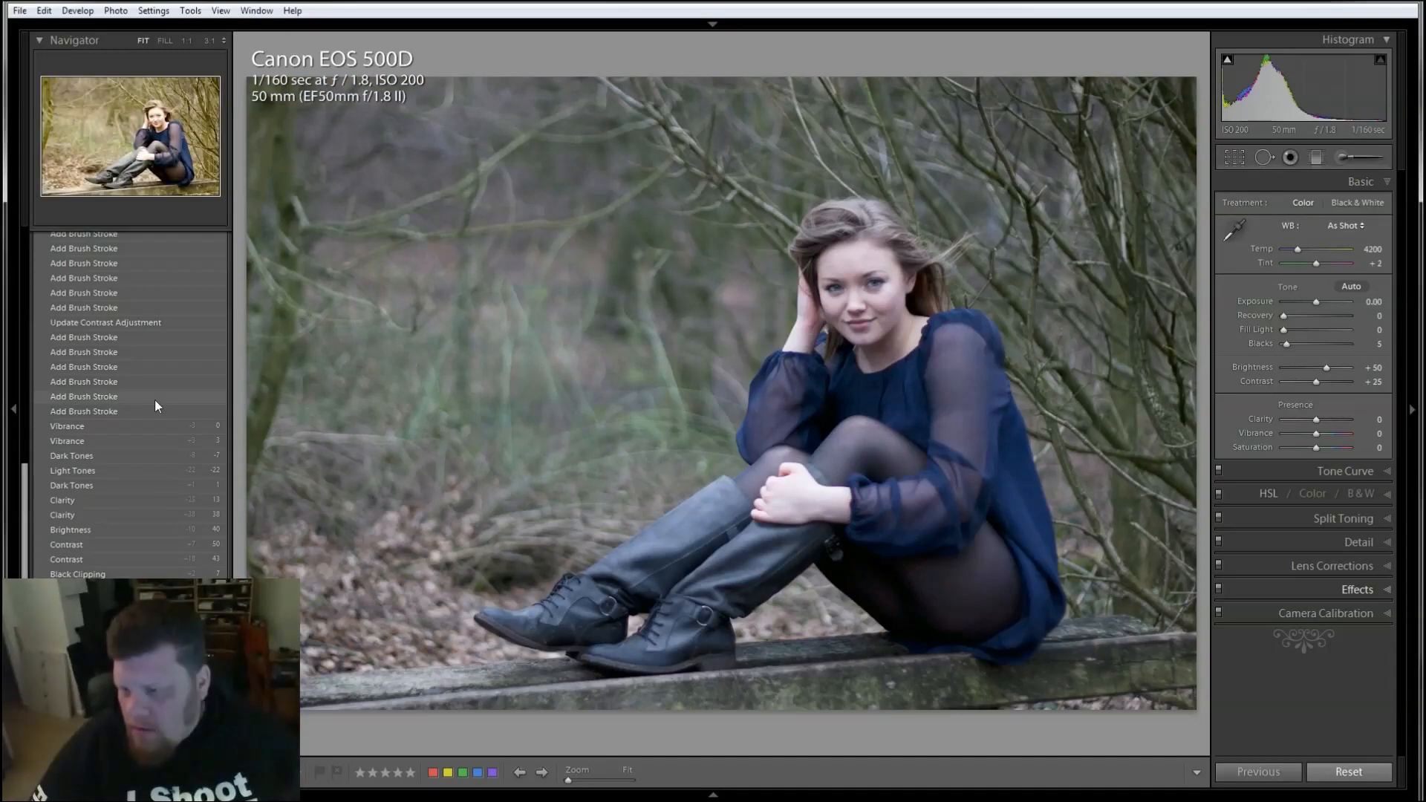
pyautogui.scroll(10, 155, 400)
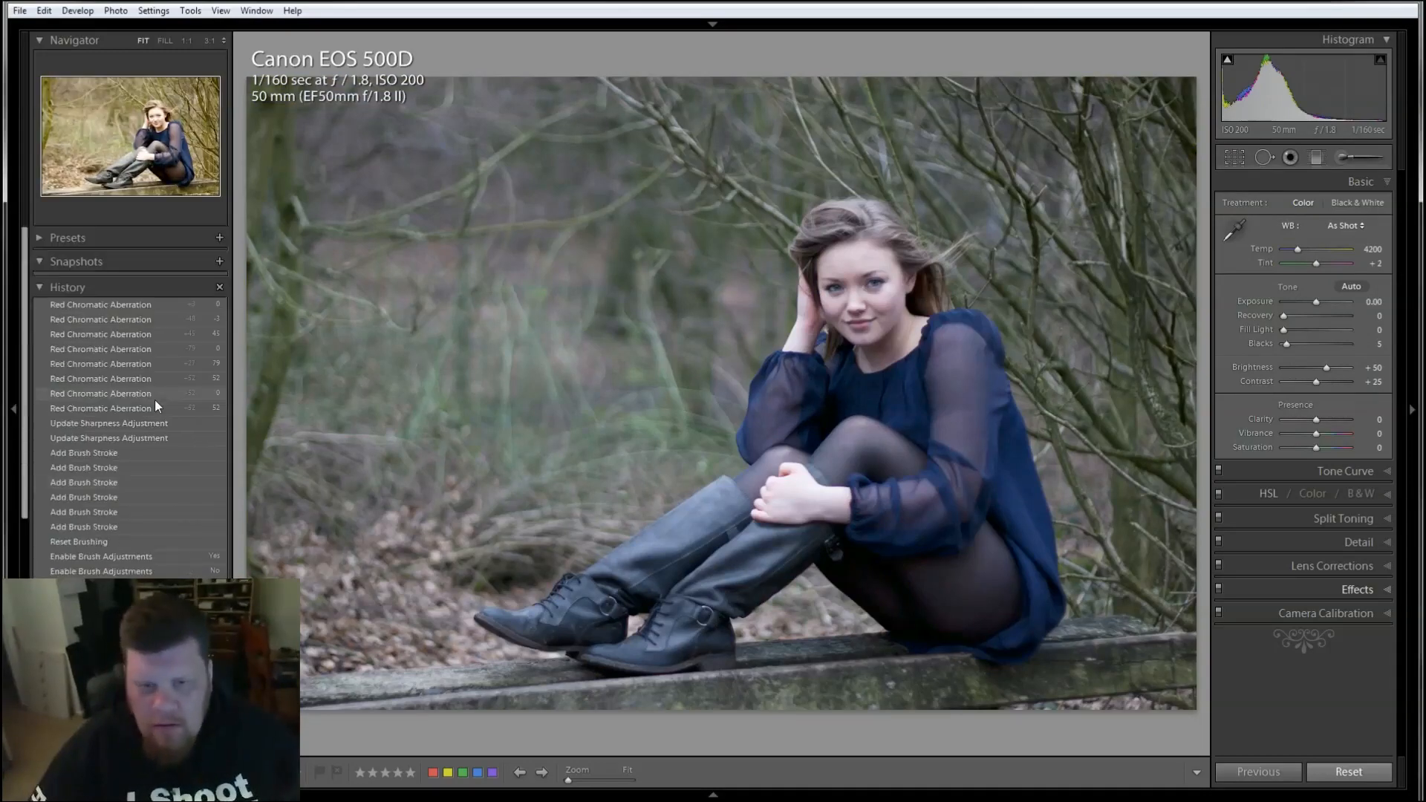
pyautogui.click(171, 306)
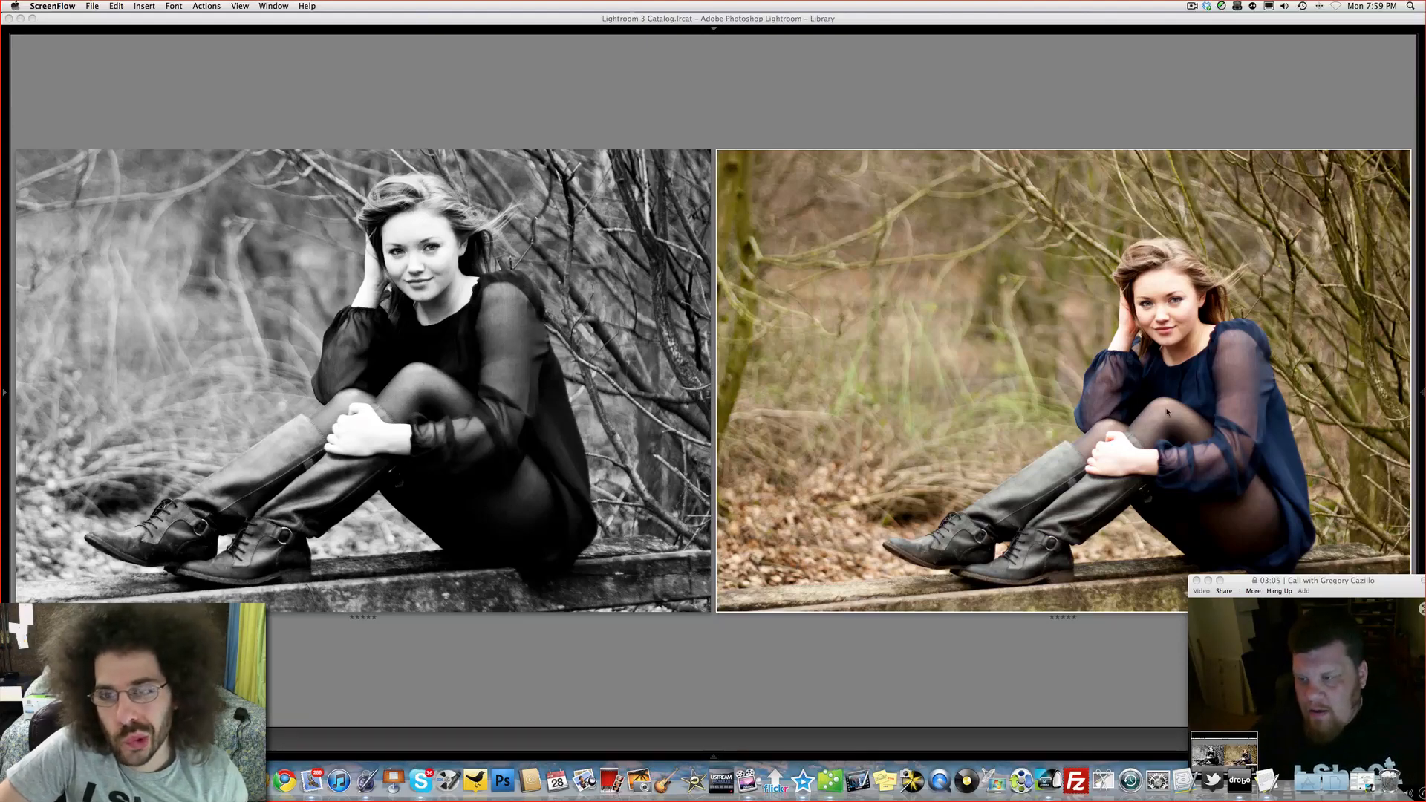
# - Open the color version on its own in the library and inspect its blurred background up close
pyautogui.click(886, 278)
pyautogui.doubleClick(885, 277)
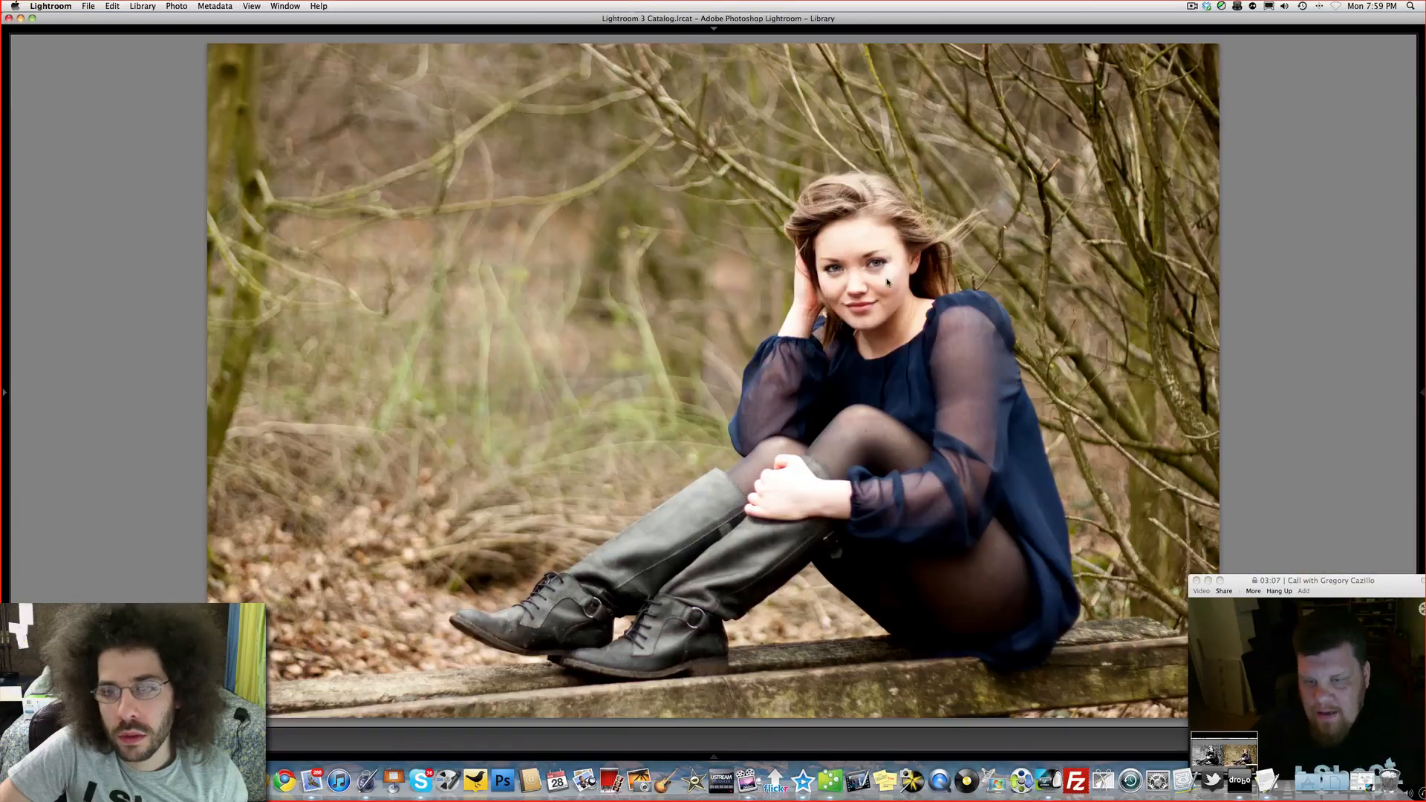
pyautogui.click(541, 267)
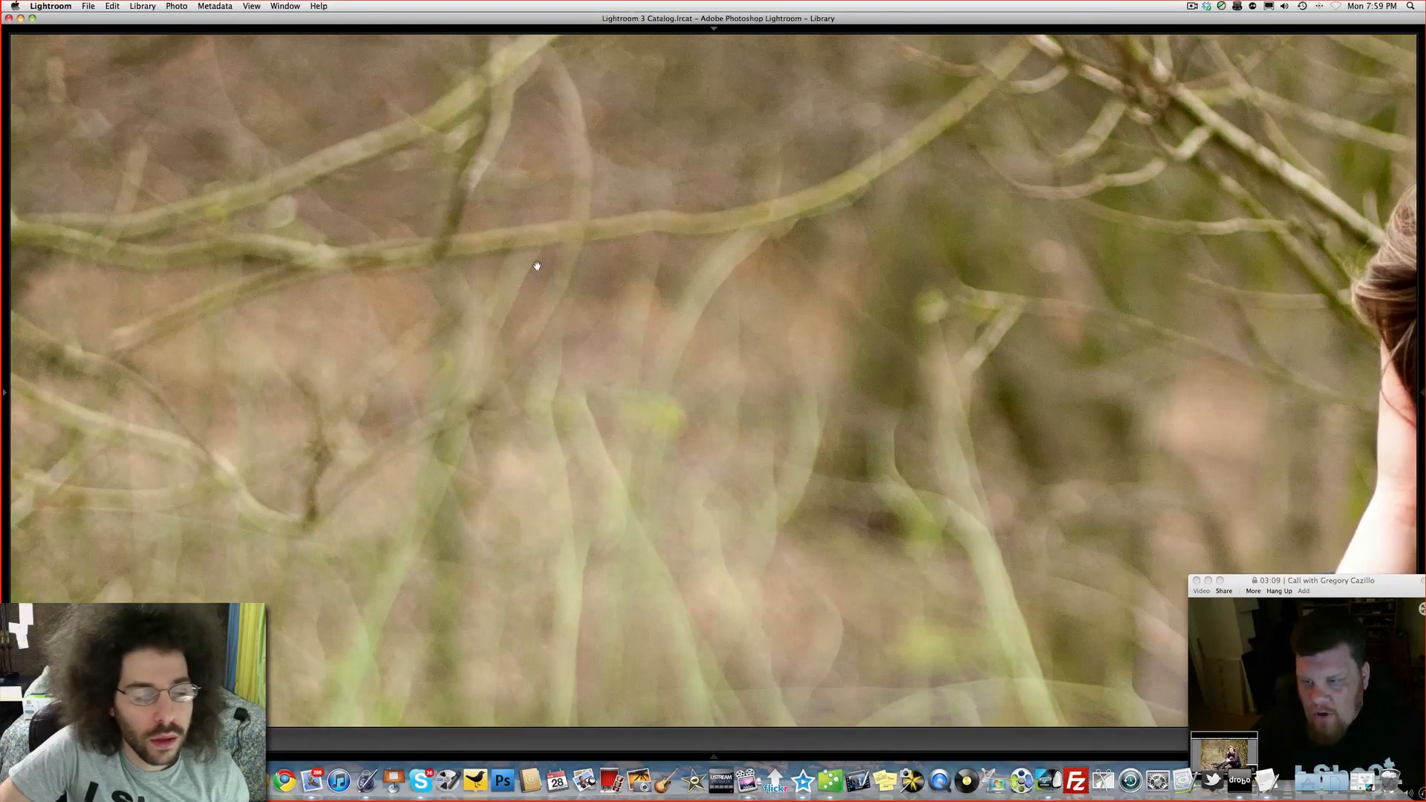
pyautogui.click(587, 278)
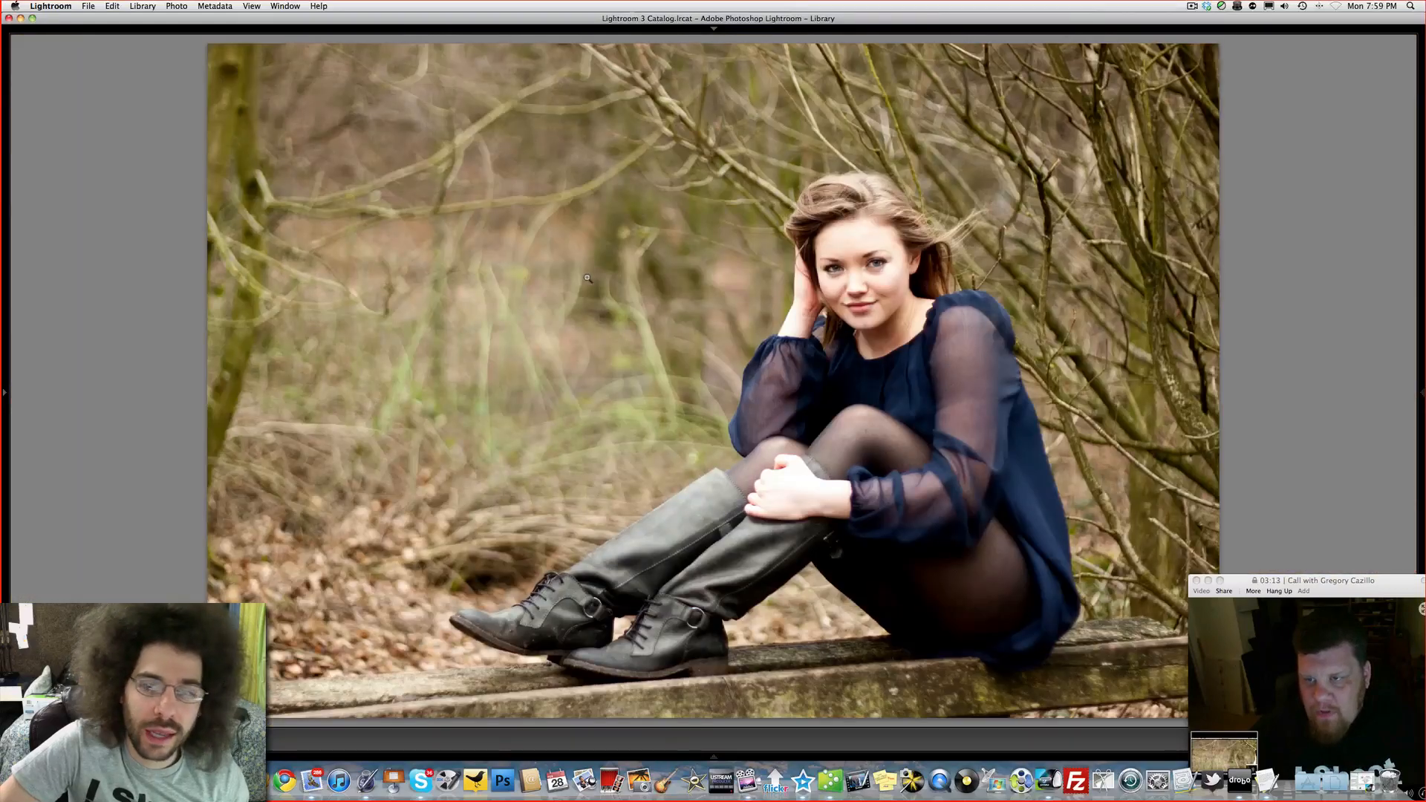
# - Compare the black-and-white and color versions side by side, alternating with a view of the color version alone
pyautogui.press('c')
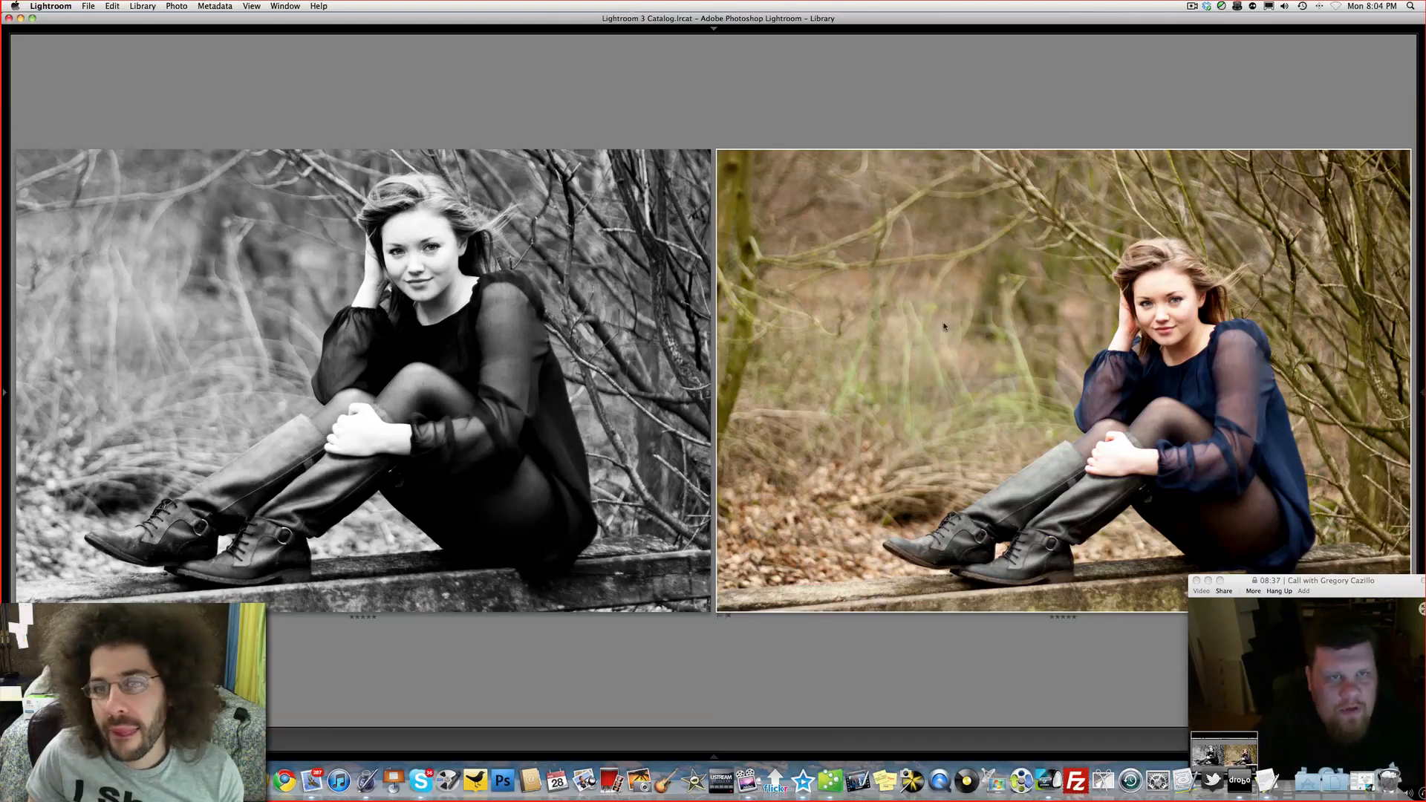
pyautogui.press('e')
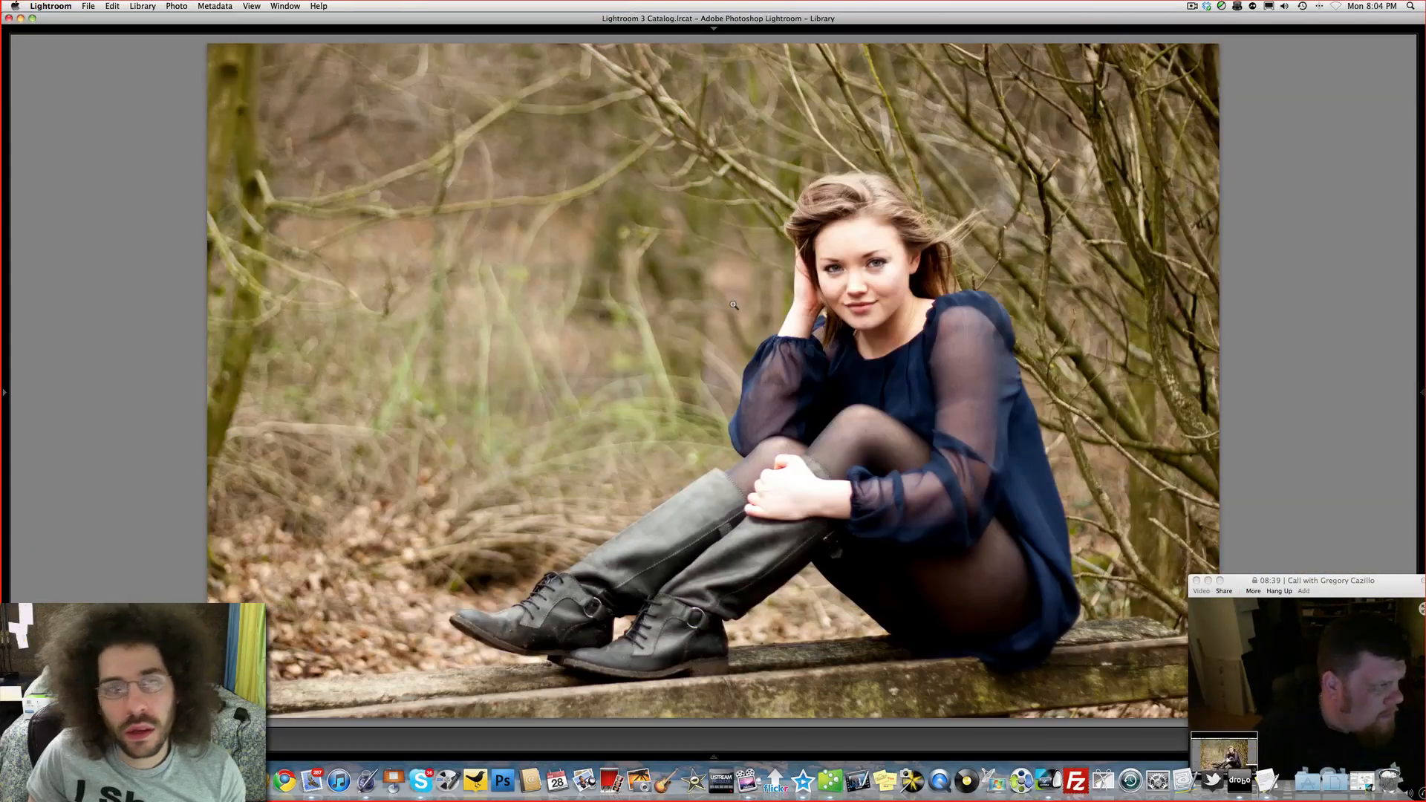
pyautogui.press('n')
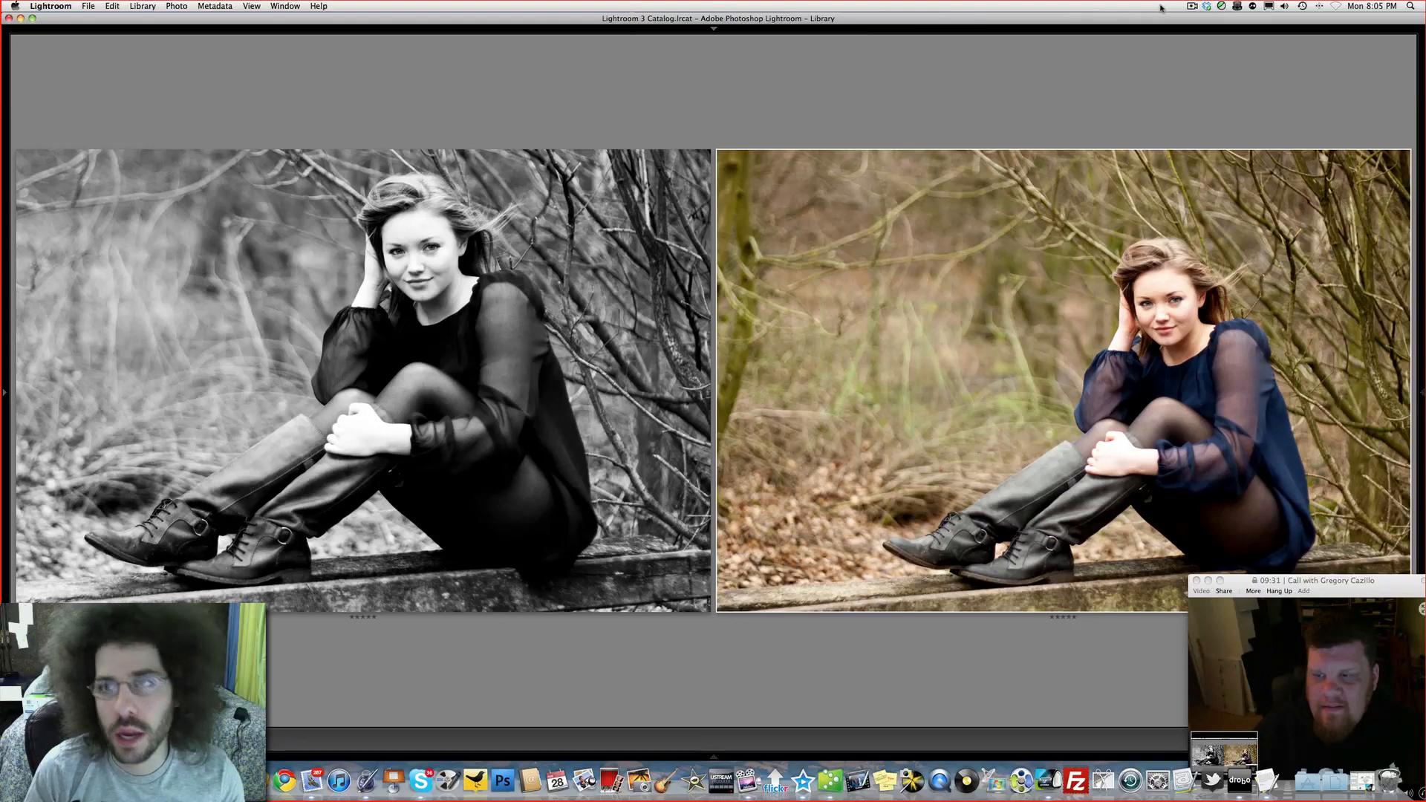
pyautogui.click(1191, 7)
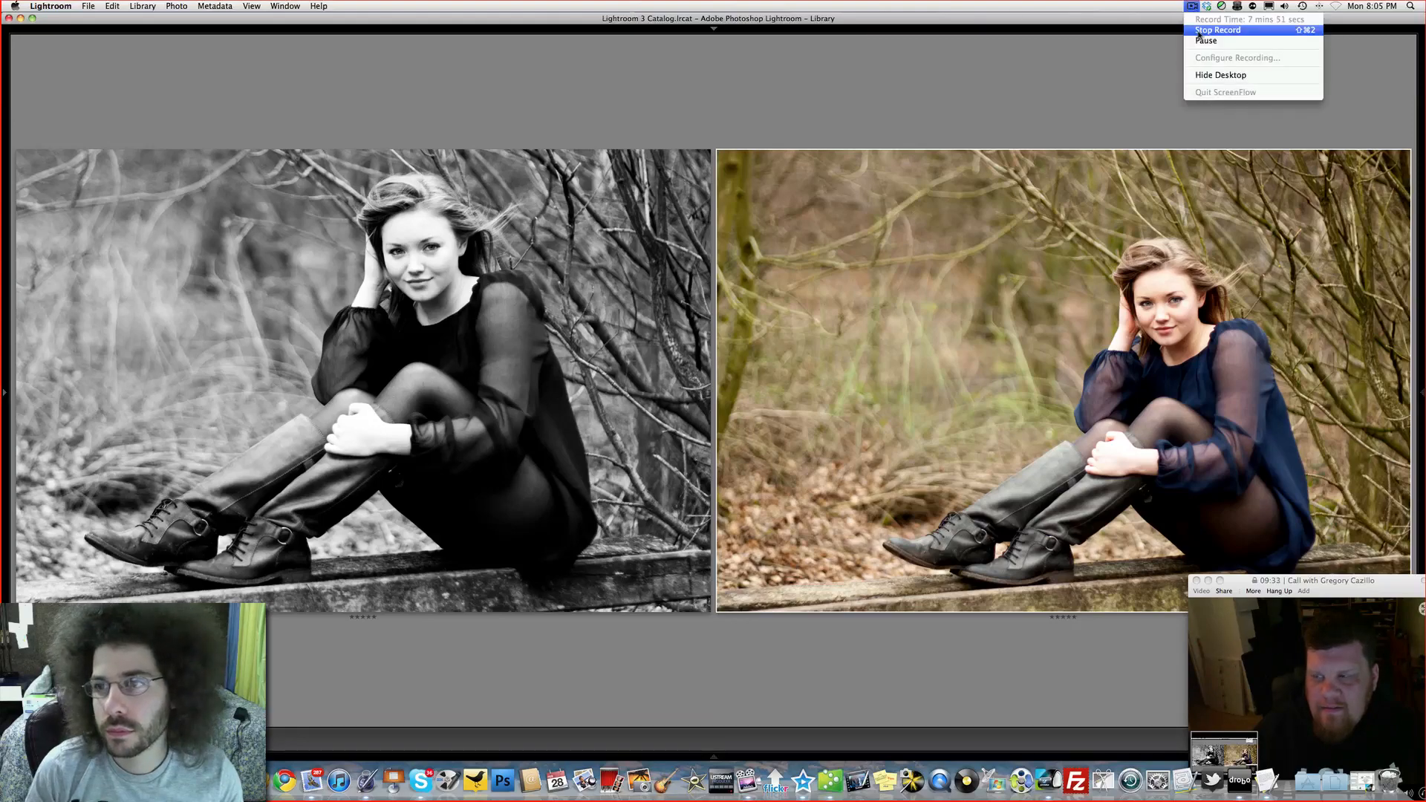